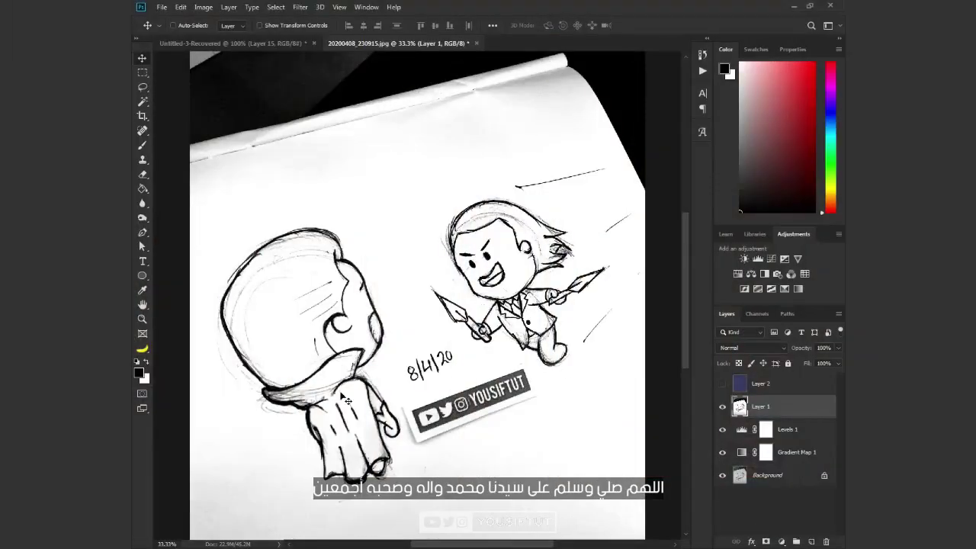
- Zoom in on the cape collar and set the Pen shape fill colour to red
key("z")
left_click(345, 397)
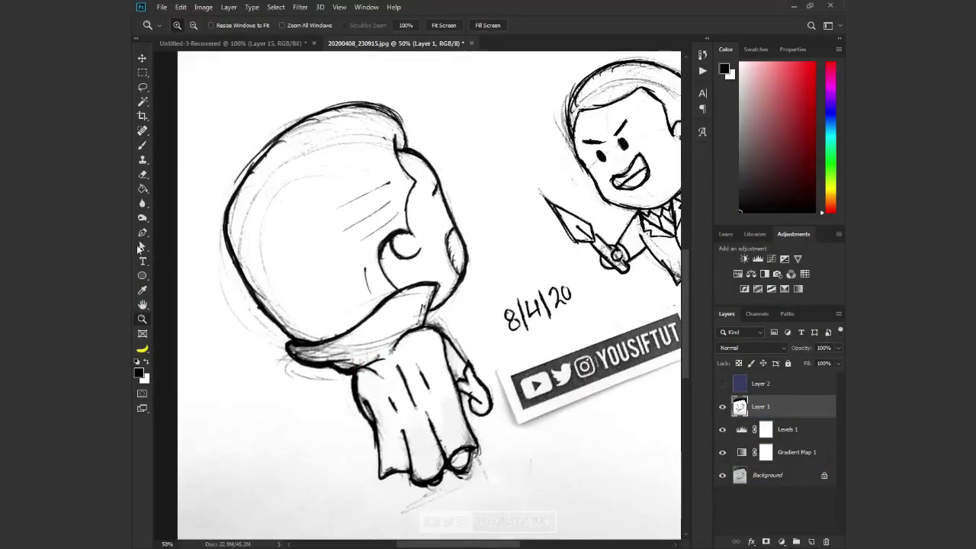
left_click(142, 290)
left_click(286, 47)
left_click(668, 373)
left_click(782, 343)
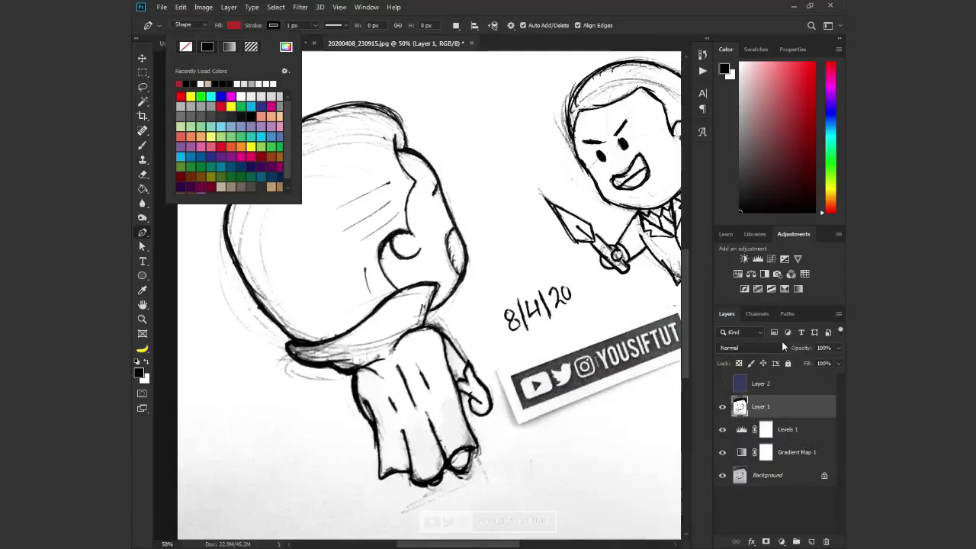
key("Return")
left_click(234, 25)
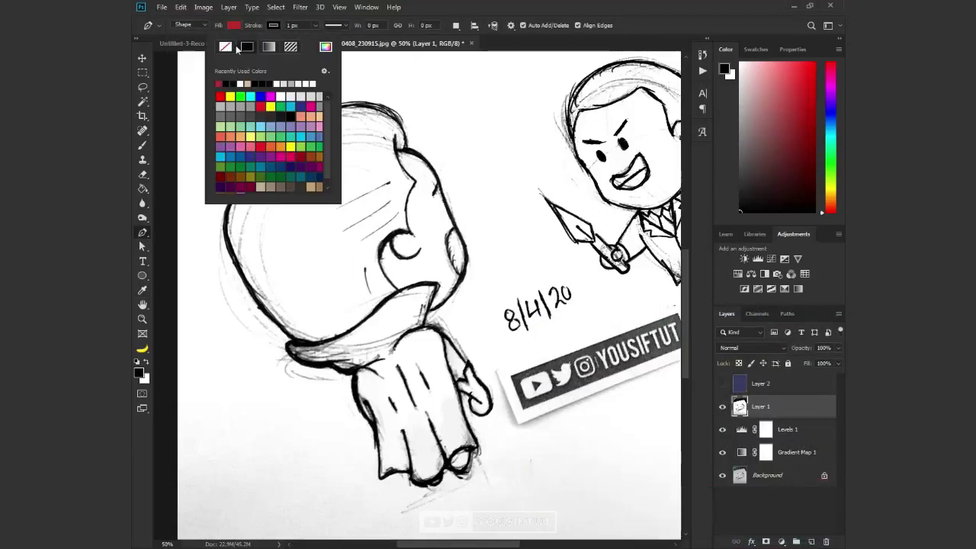
- At 30% opacity, trace the cape outline from the collar down its right side
left_click(373, 322)
left_click(288, 344)
left_click_drag(379, 294, 434, 297)
key("3")
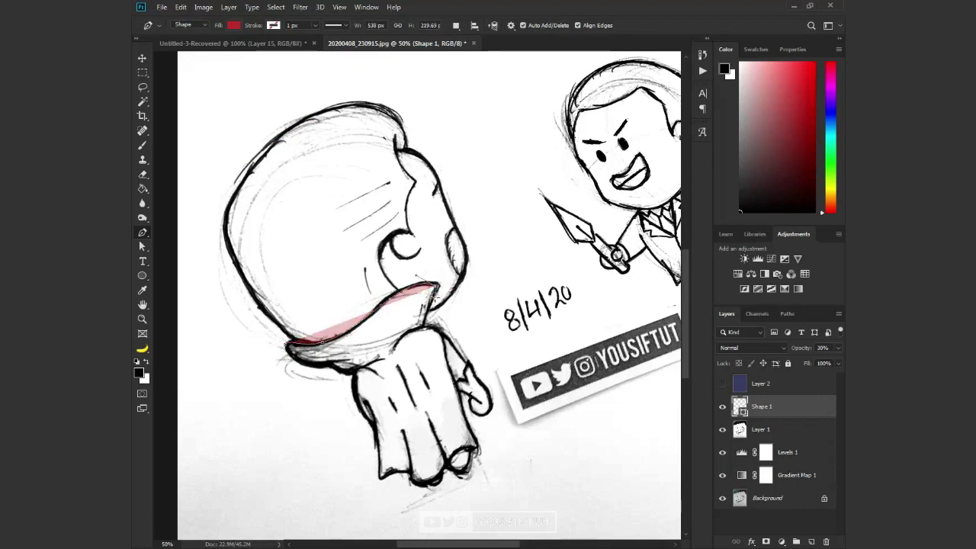
key("ctrl+plus")
key("ctrl+plus")
left_click(431, 357)
left_click(466, 378)
left_click_drag(467, 405, 400, 259)
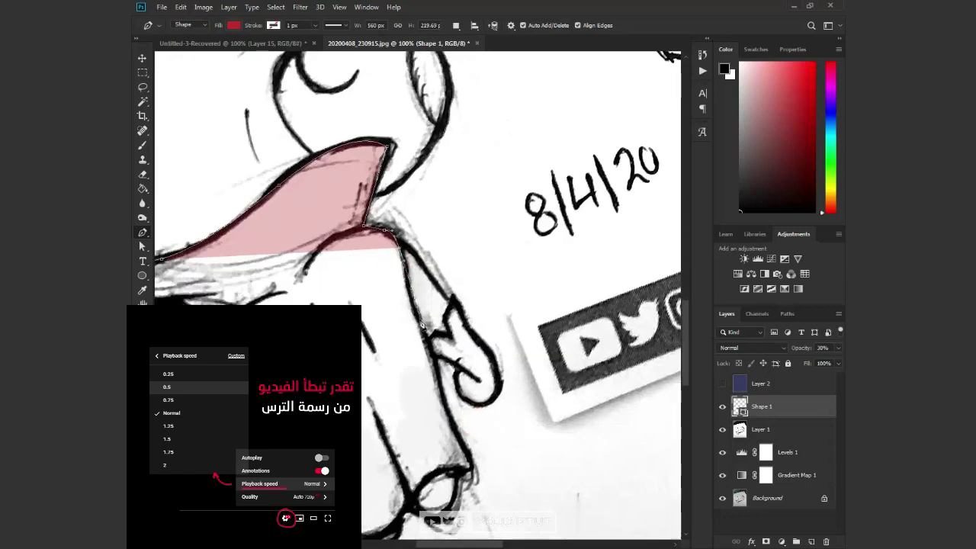
left_click(422, 324)
left_click(442, 385)
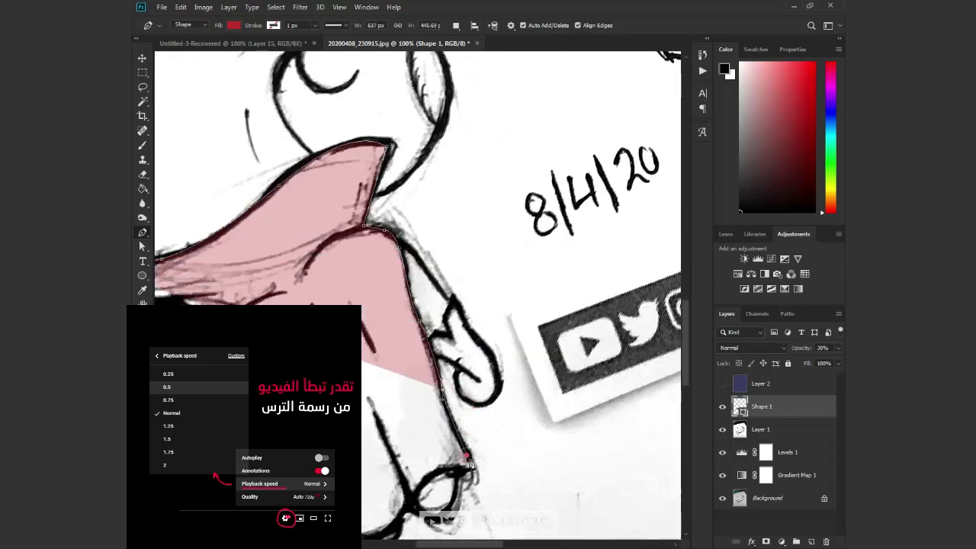
left_click(468, 463)
- Trace the cape's bottom edge and left side, then close and commit the red cape shape
scroll(424, 482, "up", 5)
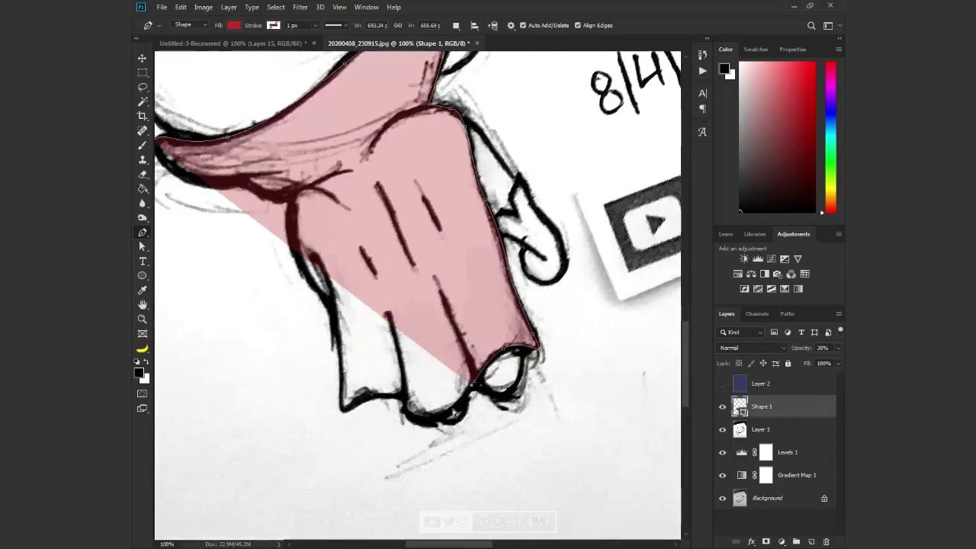
left_click(417, 409)
left_click(418, 377)
left_click(347, 378)
left_click(290, 403)
left_click(287, 313)
left_click(236, 221)
left_click(189, 103)
mouse_move(194, 64)
left_mouse_down()
mouse_move(316, 210)
mouse_move(480, 304)
left_mouse_up()
left_click(313, 199)
left_click(410, 290)
left_click(388, 271)
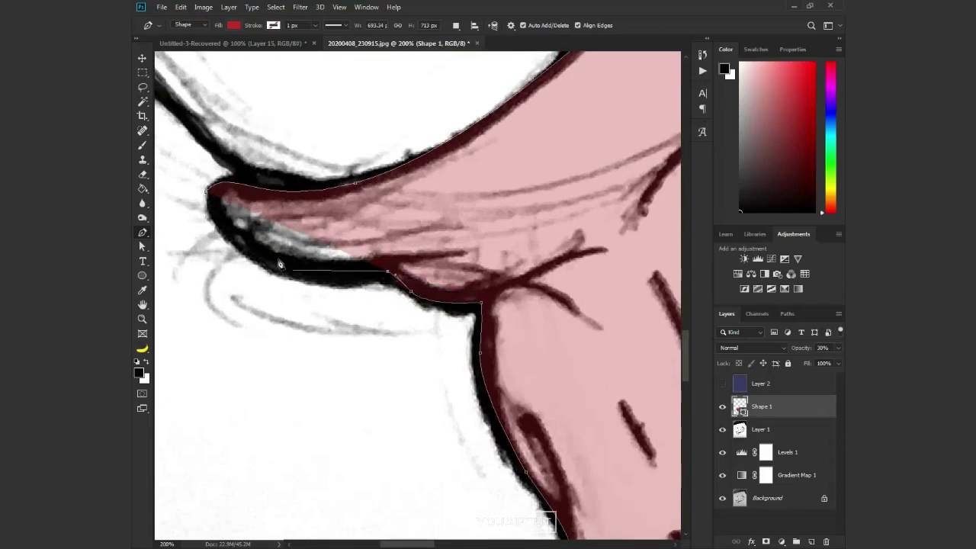
key("Return")
key("ctrl+0")
- Restore the cape shape to 100% opacity and put it in Group 1 with Multiply blending
key("0")
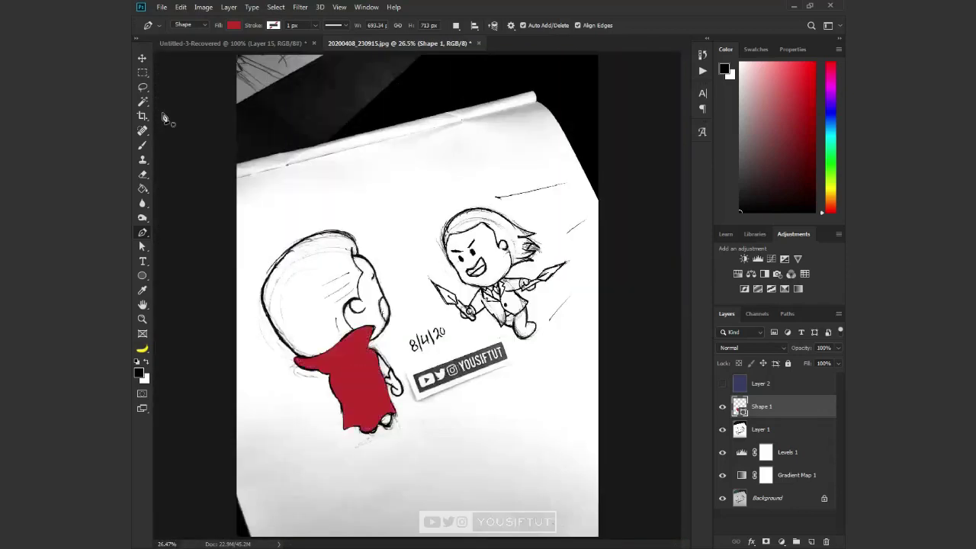
key("v")
right_click(791, 414)
left_click(732, 156)
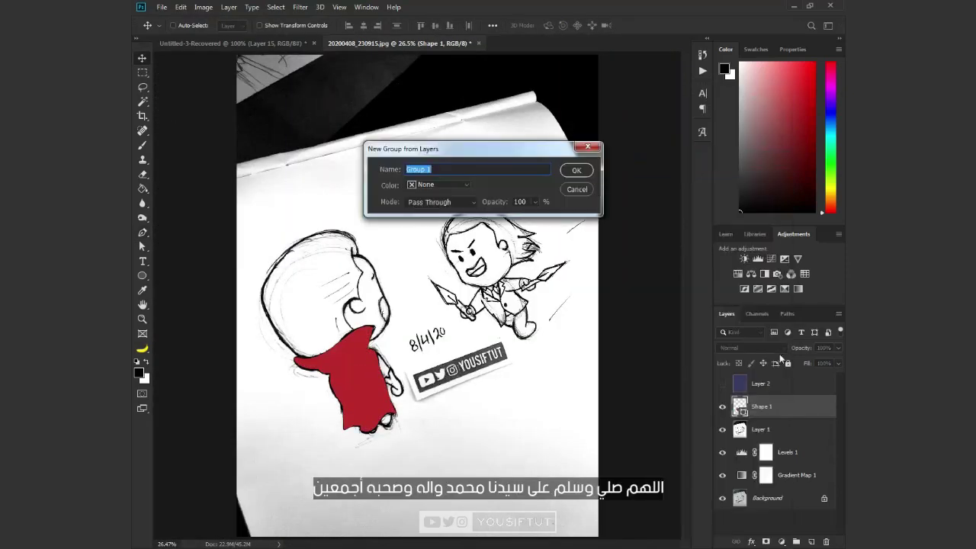
left_click(585, 170)
left_click(751, 348)
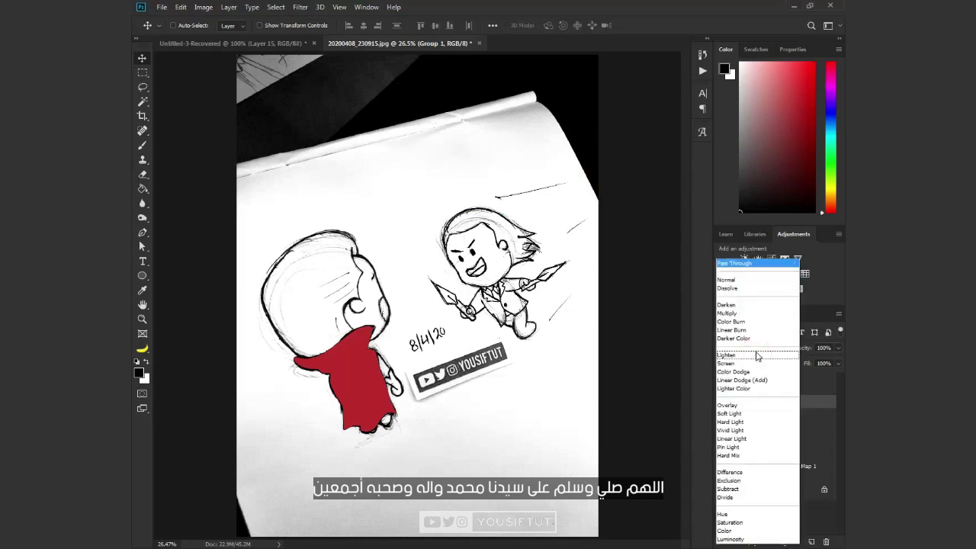
left_click(759, 309)
- Drag the movie frame from Untitled-3-Recovered into the sketch document
left_click(277, 44)
left_click_drag(288, 67, 468, 443)
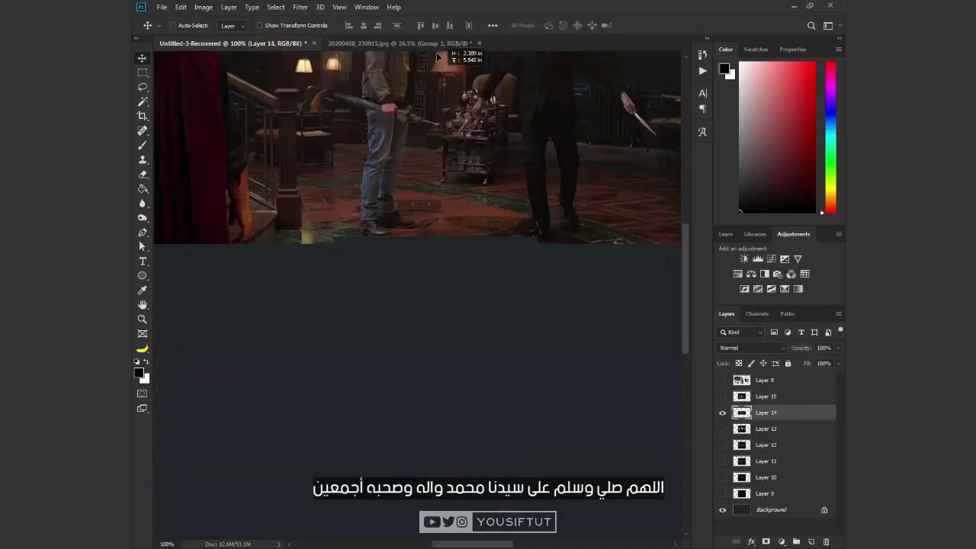
scroll(468, 443, "up", 3)
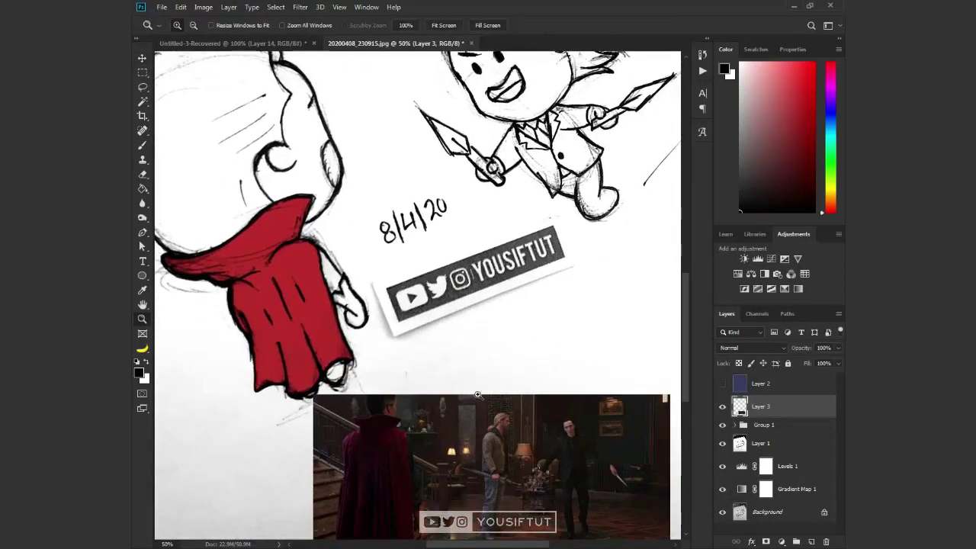
- Open the cape shape's fill colour inside Group 1 and keep its red (#bc362c)
left_click(735, 425)
left_click(749, 442)
double_click(749, 442)
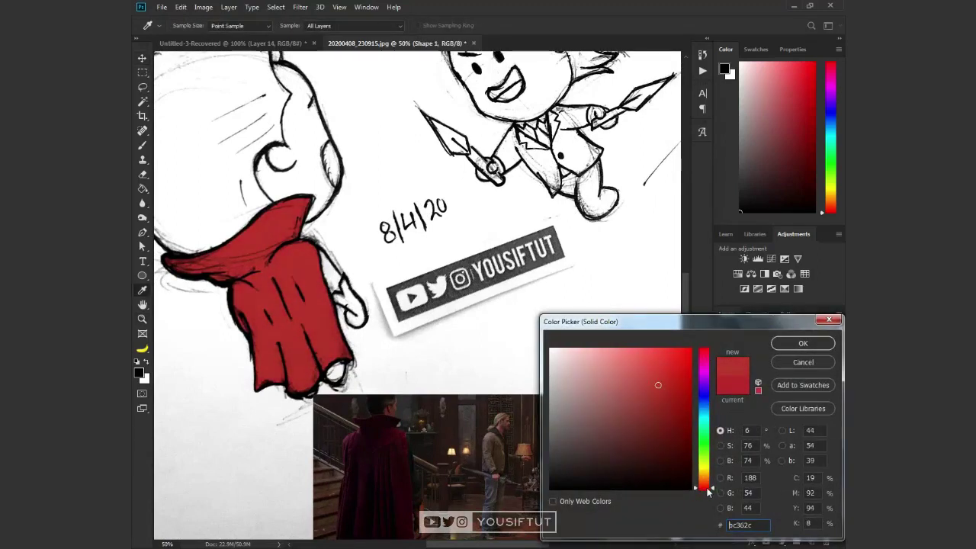
left_click(797, 346)
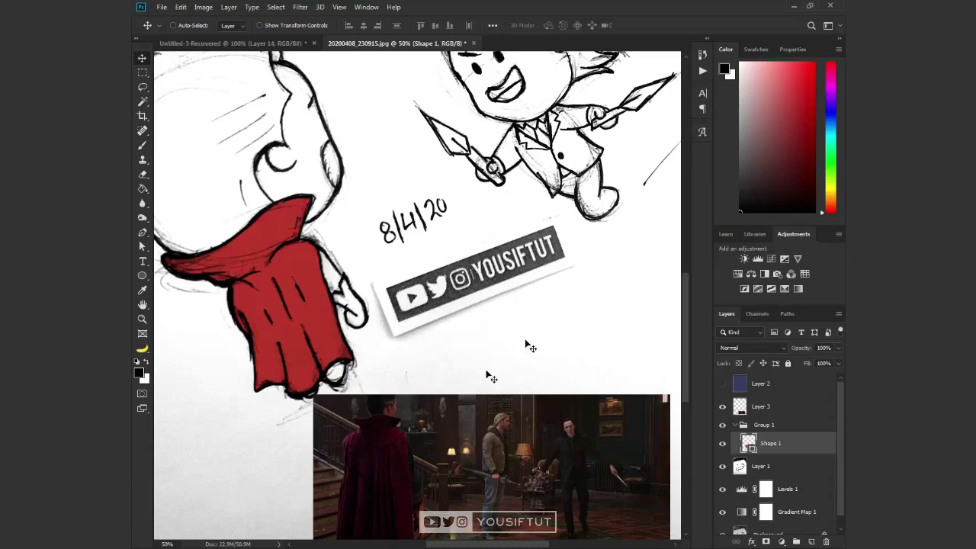
scroll(530, 347, "up", 1)
- Sample a skin colour from the reference and start a new hand shape at the wrist
key("b")
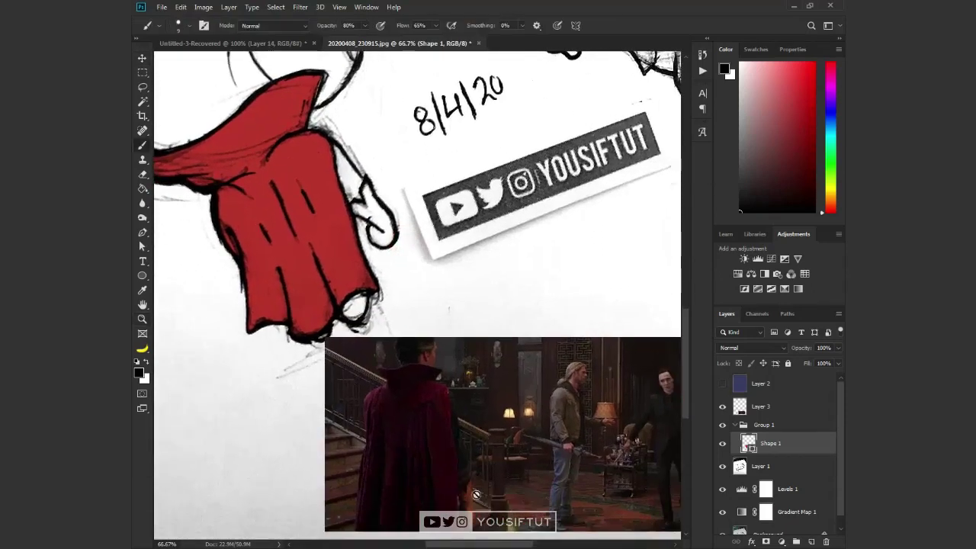
left_click(476, 495, "alt")
key("p")
scroll(370, 198, "up", 1)
left_click(340, 200)
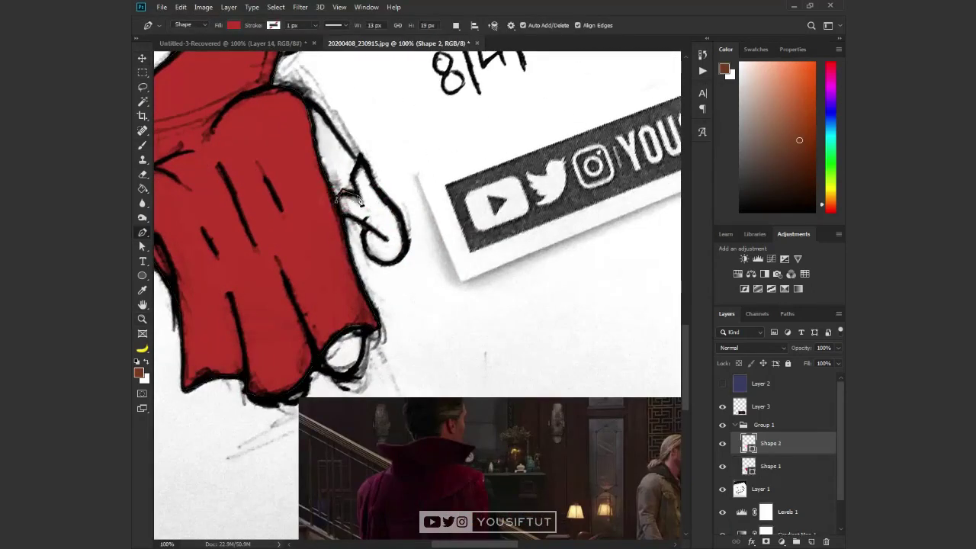
- Trace the hand shape around the thumb and along the bottom of the hand
left_click(379, 194)
left_click(408, 242)
left_click(366, 249)
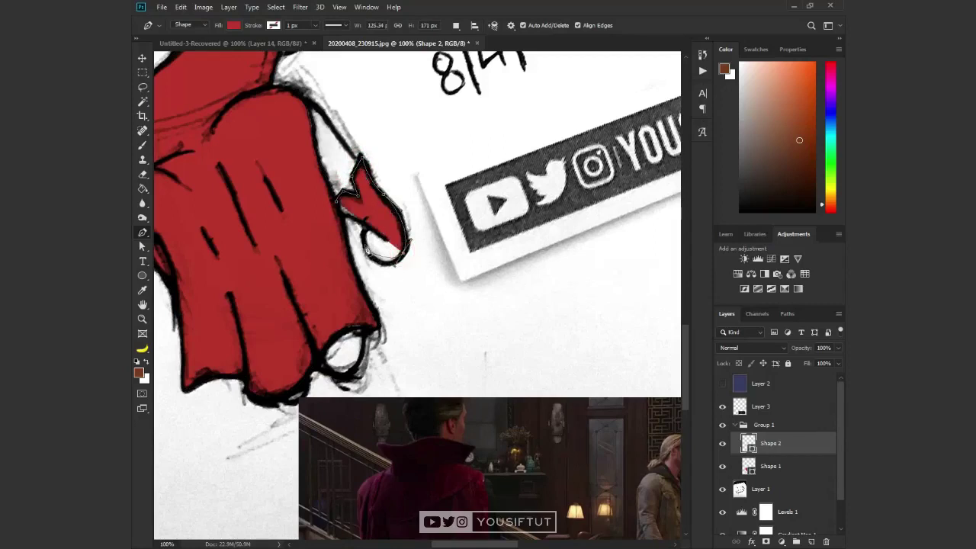
left_click_drag(363, 235, 367, 236)
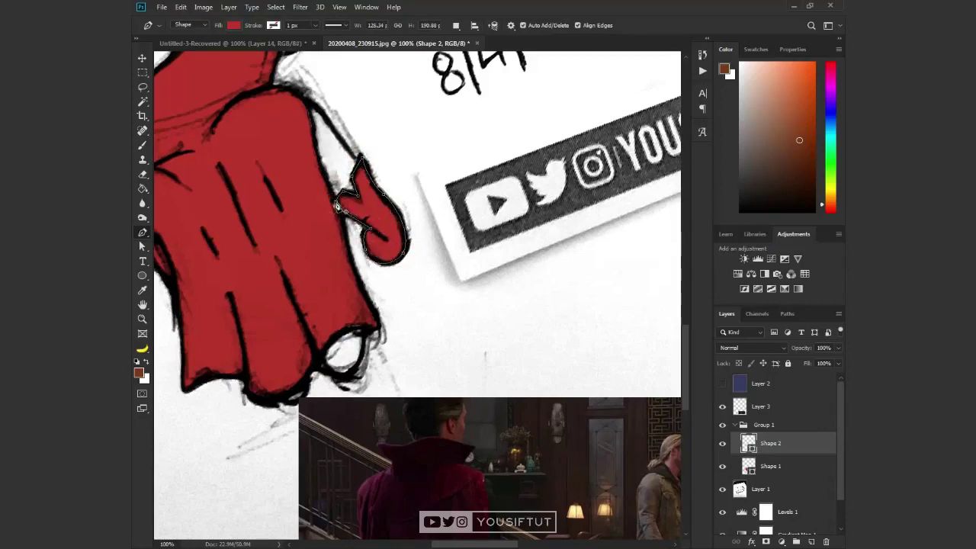
- Give the hand shape a darker orange skin-tone fill
double_click(751, 447)
left_click(654, 361)
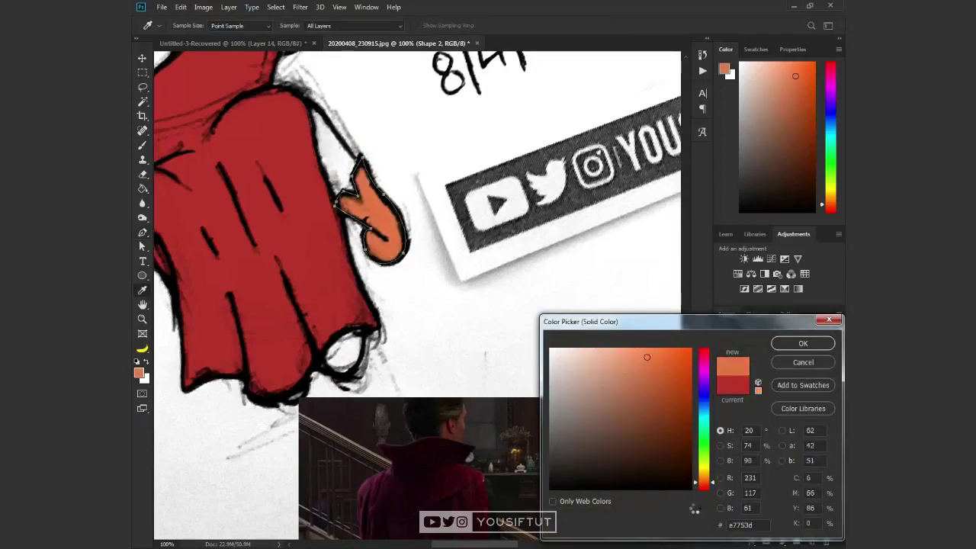
left_click_drag(710, 480, 710, 483)
left_click(656, 371)
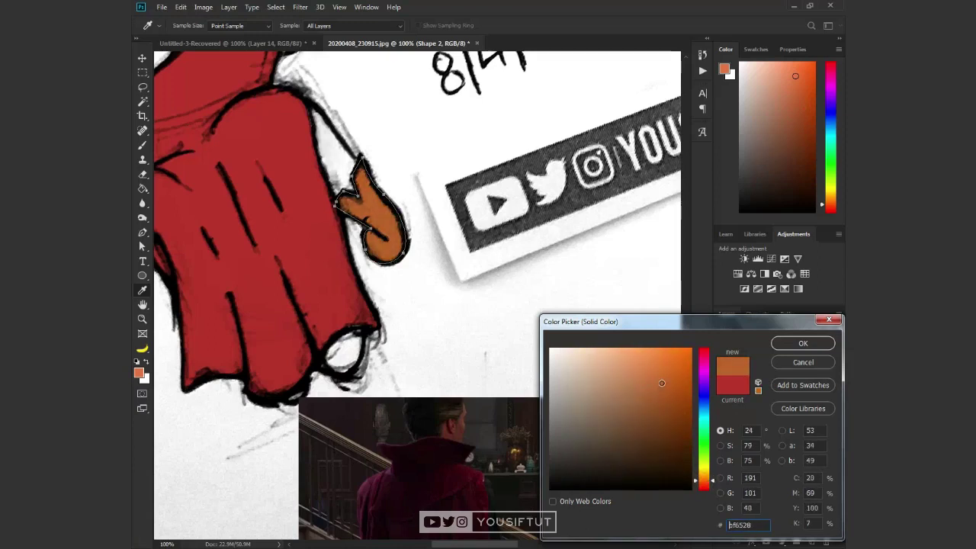
left_click_drag(492, 491, 431, 357)
left_click(709, 480)
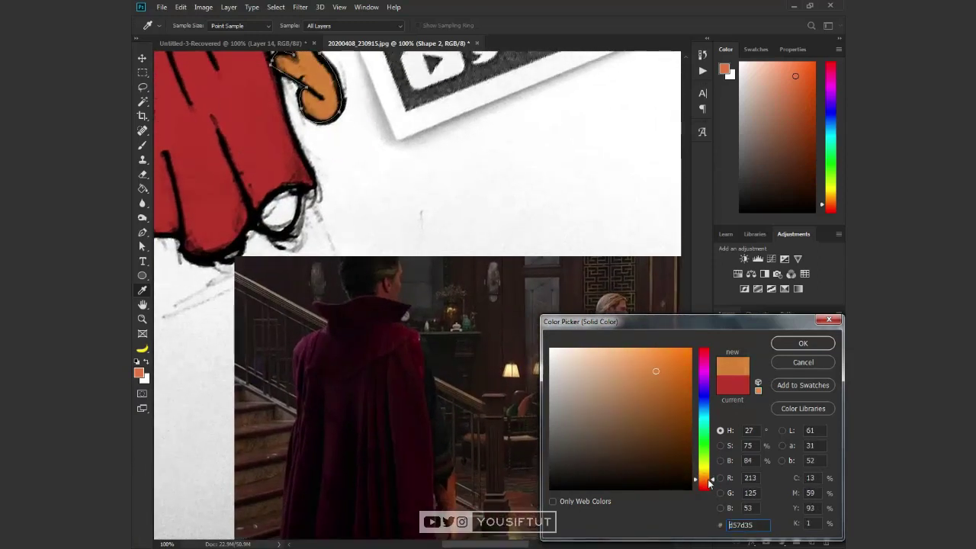
key("Return")
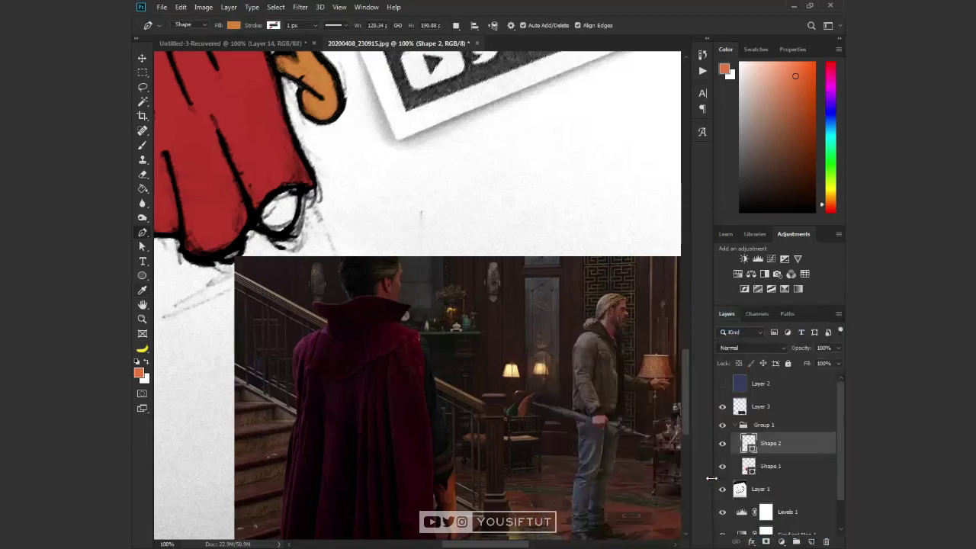
- Zoom in on the hand and trace a closed sleeve cuff shape above it
key("ctrl+0")
key("z")
left_click_drag(328, 336, 423, 420)
key("p")
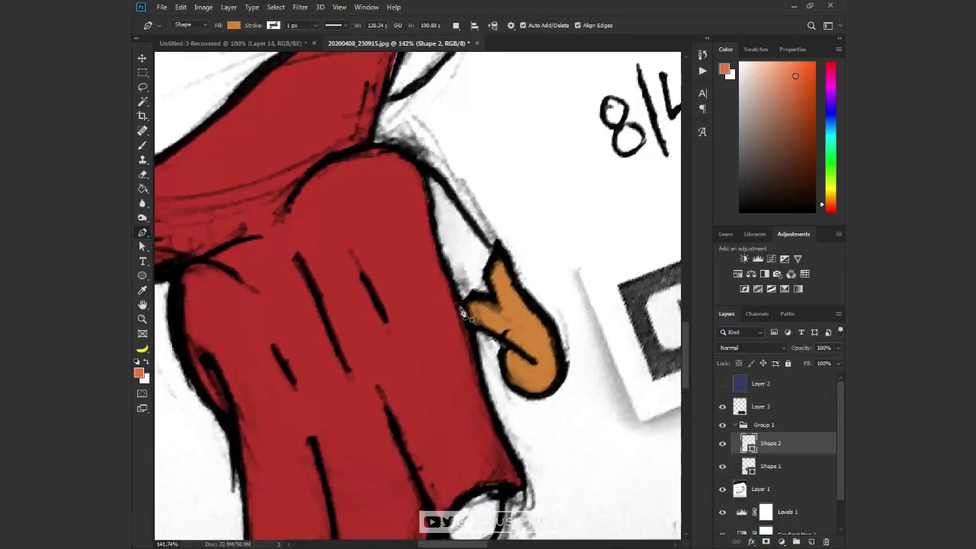
left_click(461, 308)
left_click(473, 293)
left_click(427, 169)
left_click(430, 214)
left_click(456, 288)
left_click(461, 308)
- Fill the sleeve shape with a dark blue (#3b4d7c)
double_click(748, 443)
left_click_drag(703, 405, 703, 401)
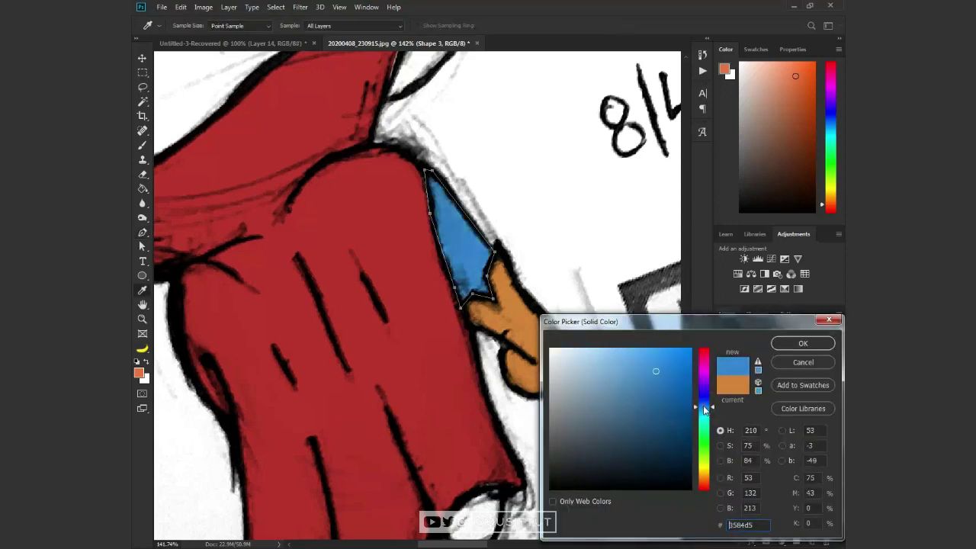
left_click(635, 415)
left_click_drag(624, 421, 626, 432)
key("Return")
- Draw a closed boot shape at the cape's bottom, then zoom in on Doctor Strange's head
key("ctrl+0")
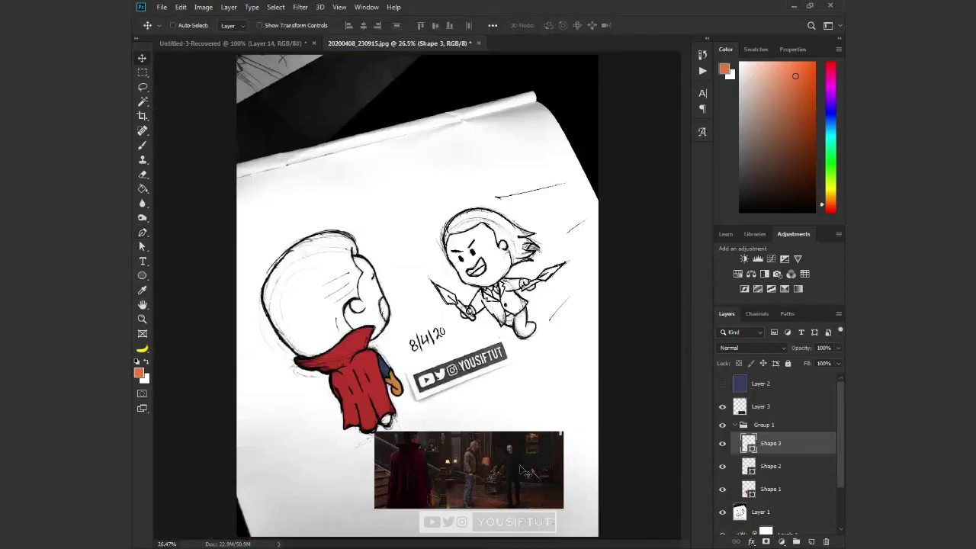
key("v")
key("z")
left_click(390, 431)
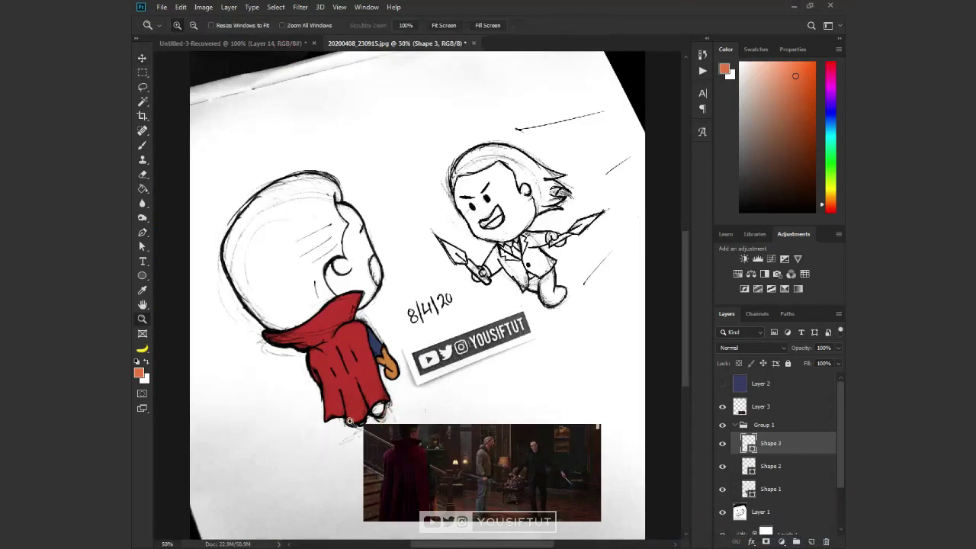
left_click(390, 436)
key("p")
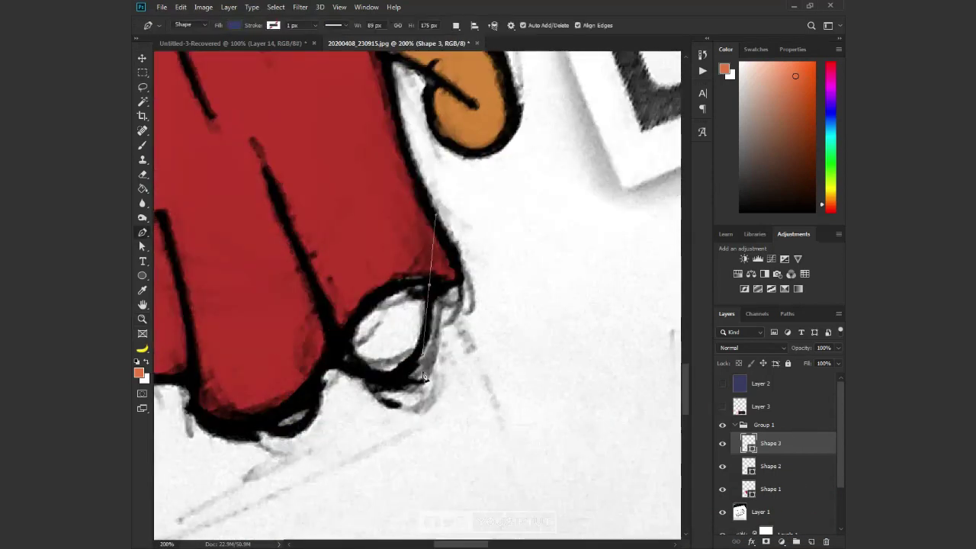
left_click(428, 286)
left_click(337, 354)
left_click_drag(429, 287, 428, 292)
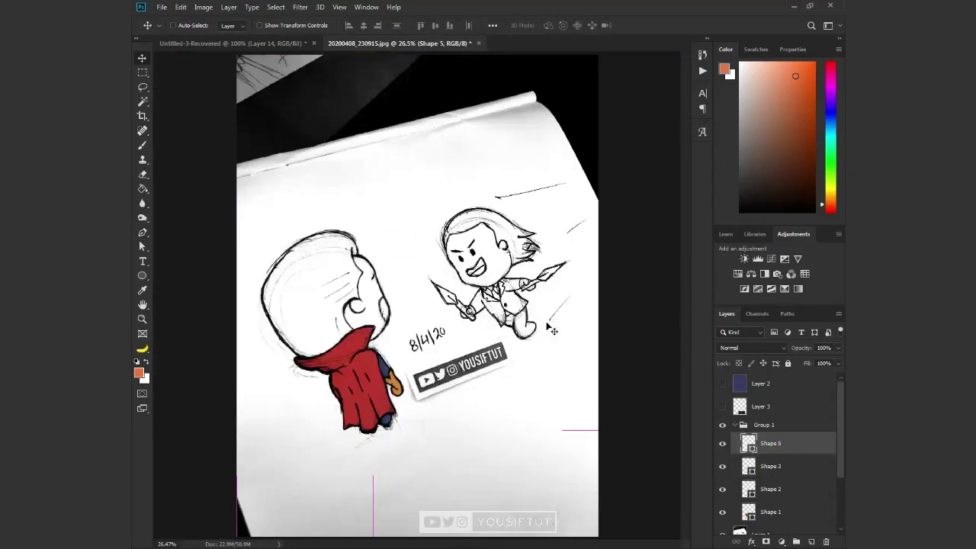
key("z")
left_click_drag(246, 192, 412, 382)
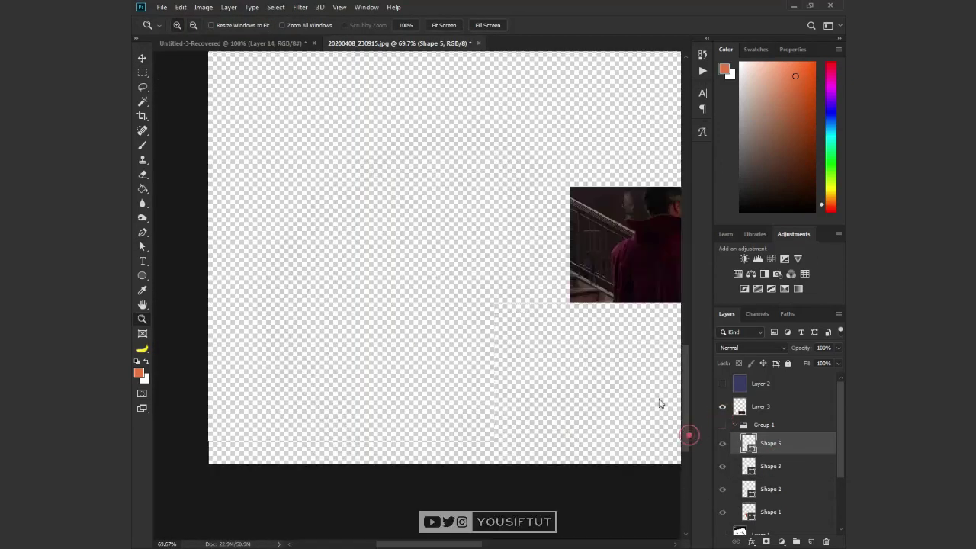
- Show Layer 3 and trace a closed hair shape from the crown down to the collar and ear
left_click(722, 406)
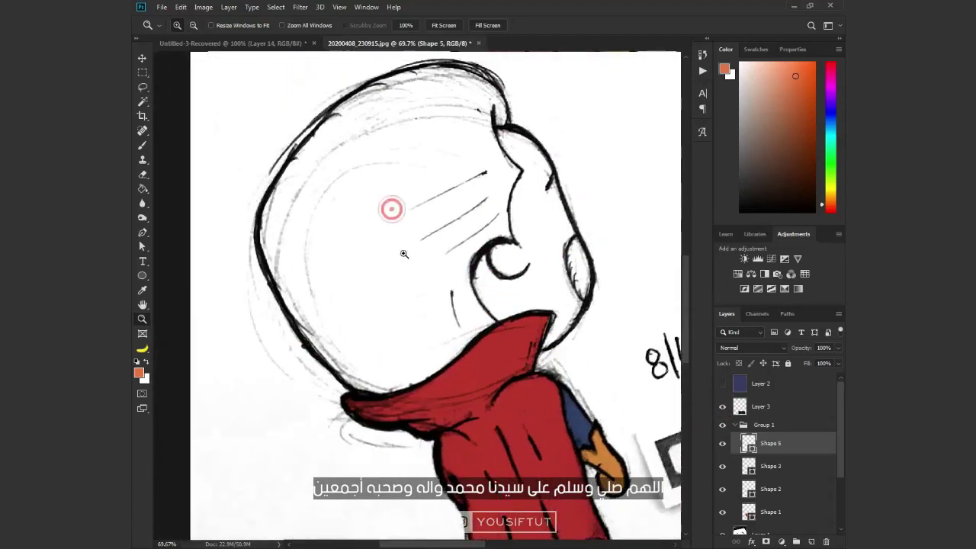
left_click(305, 114)
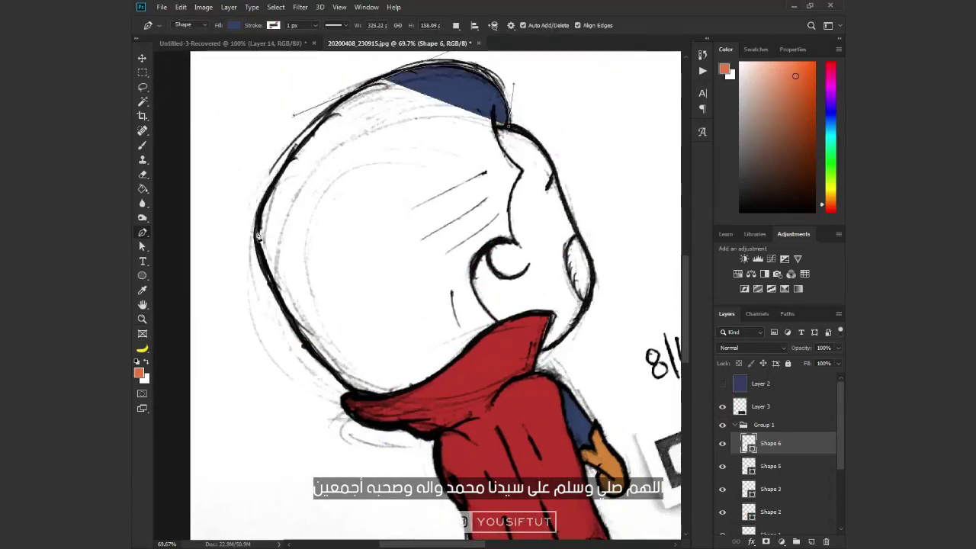
left_click(257, 238)
left_click(296, 320)
left_click(364, 398)
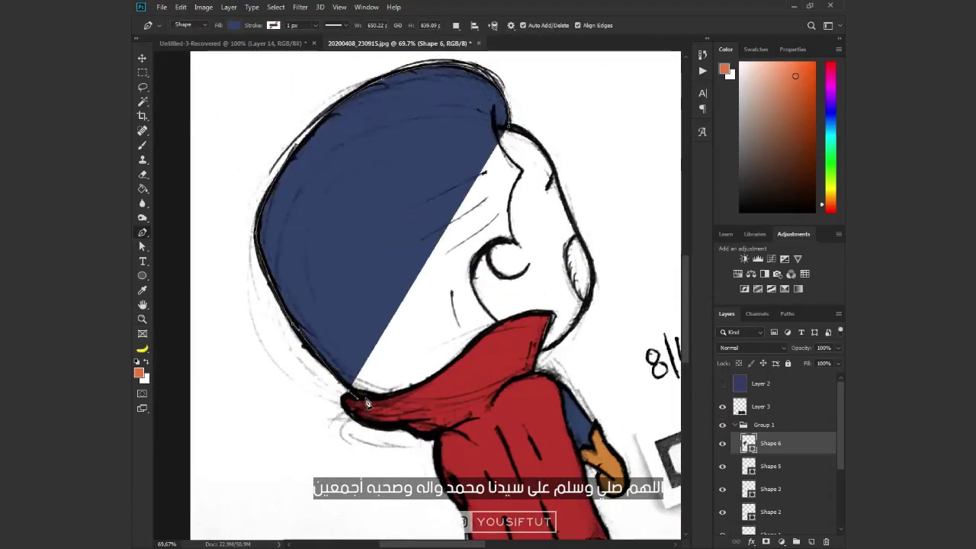
left_click(441, 374)
left_click(500, 326)
left_click(471, 266)
left_click(499, 233)
left_click_drag(546, 150, 525, 177)
left_click_drag(497, 124, 507, 131)
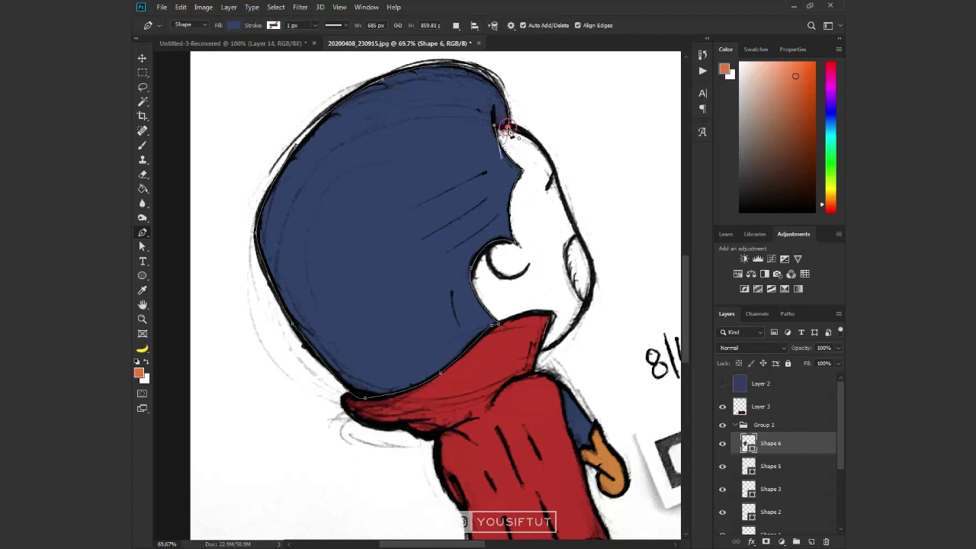
key("Return")
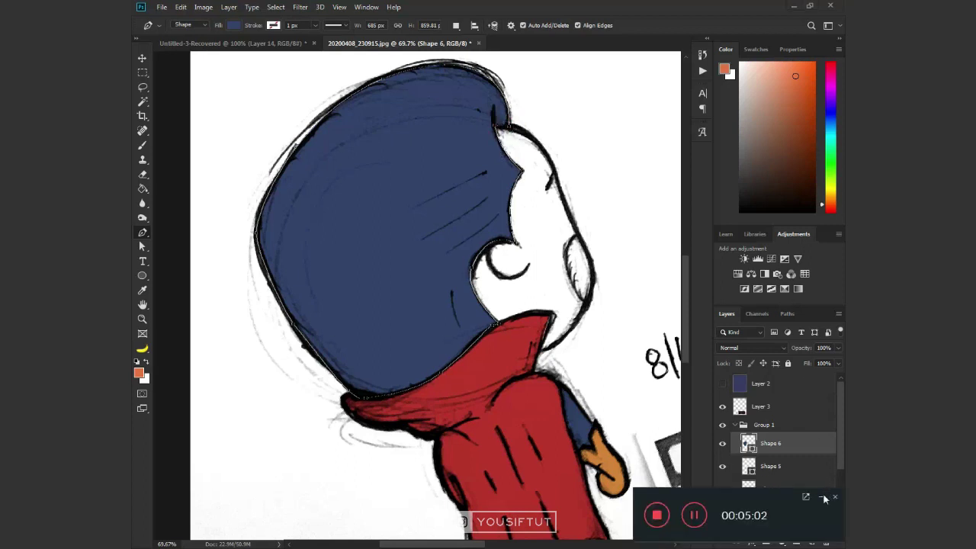
- Set the hair shape's fill to dark grey #303030
double_click(748, 443)
left_click(551, 432)
mouse_move(551, 432)
left_mouse_down()
mouse_move(525, 457)
mouse_move(549, 469)
left_mouse_up()
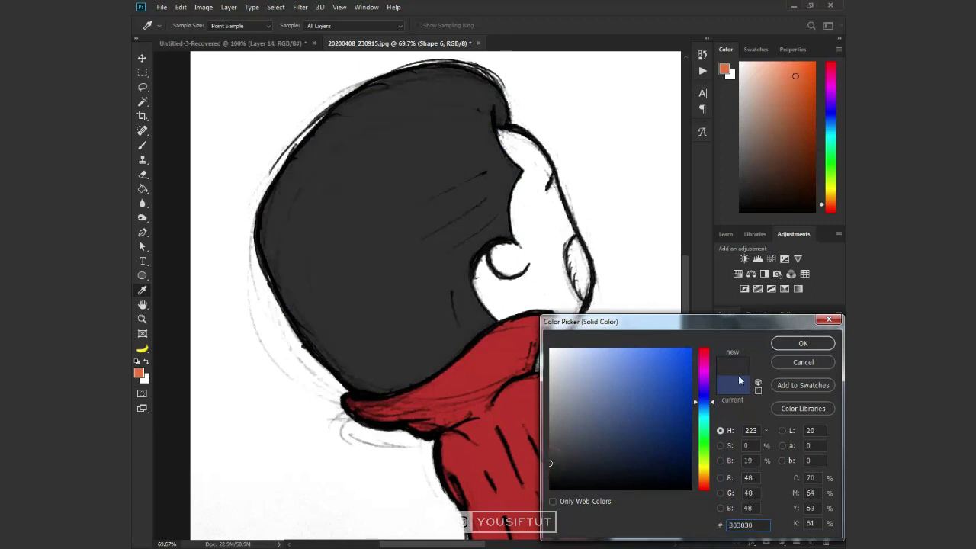
key("Return")
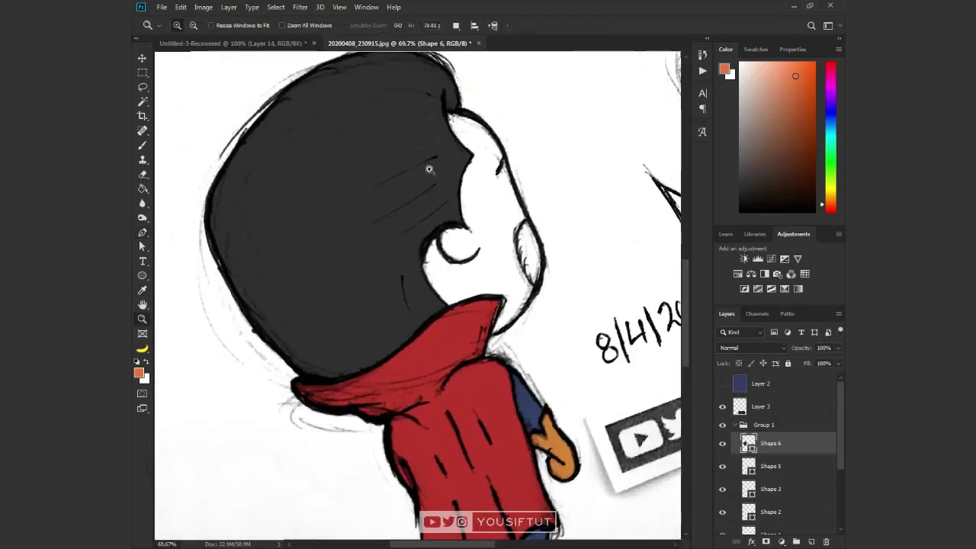
left_click(429, 170)
- Draw curved hair streak shapes at the side of the head
key("p")
left_click_drag(421, 177, 394, 189)
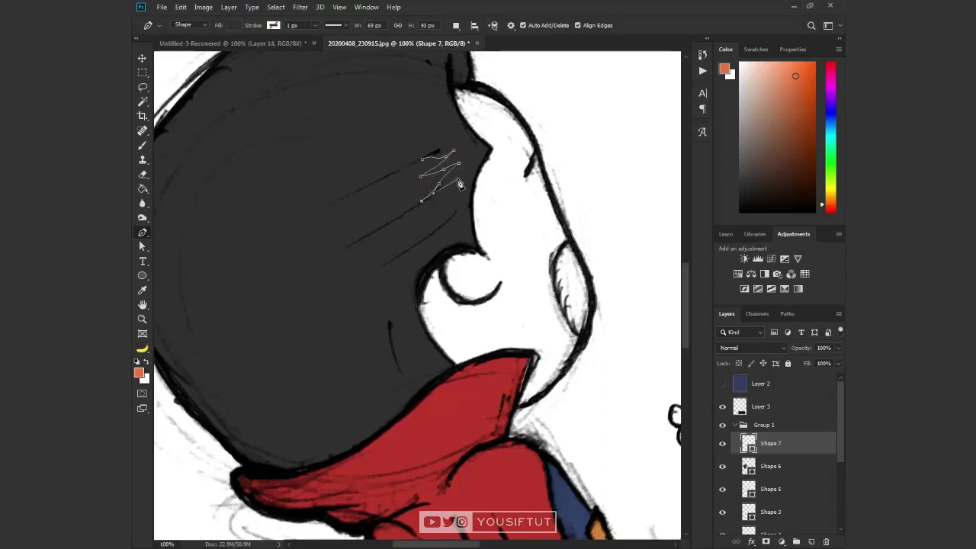
left_click_drag(443, 200, 438, 215)
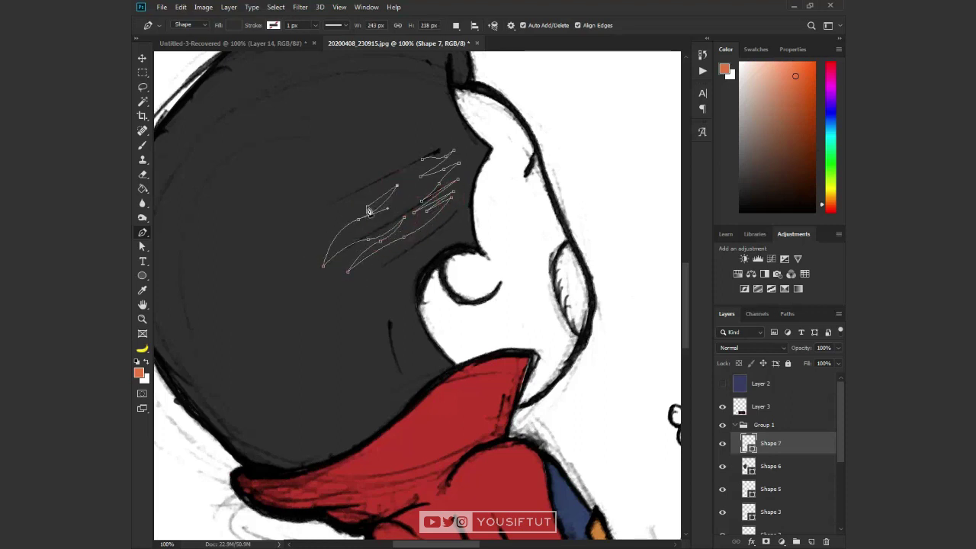
left_click_drag(374, 207, 389, 193)
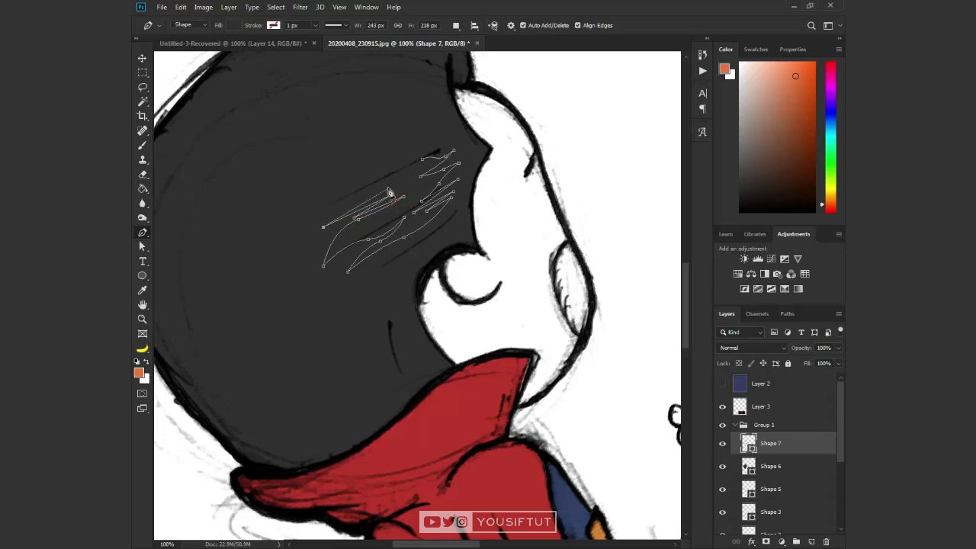
key("Return")
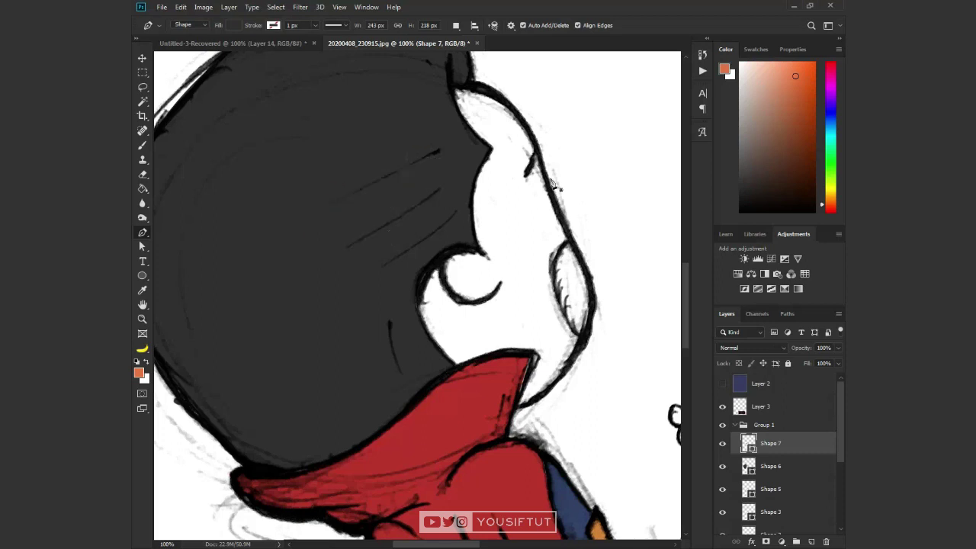
- Fill the streaks with light grey #acacac and nudge them up and right
double_click(749, 443)
left_click(572, 374)
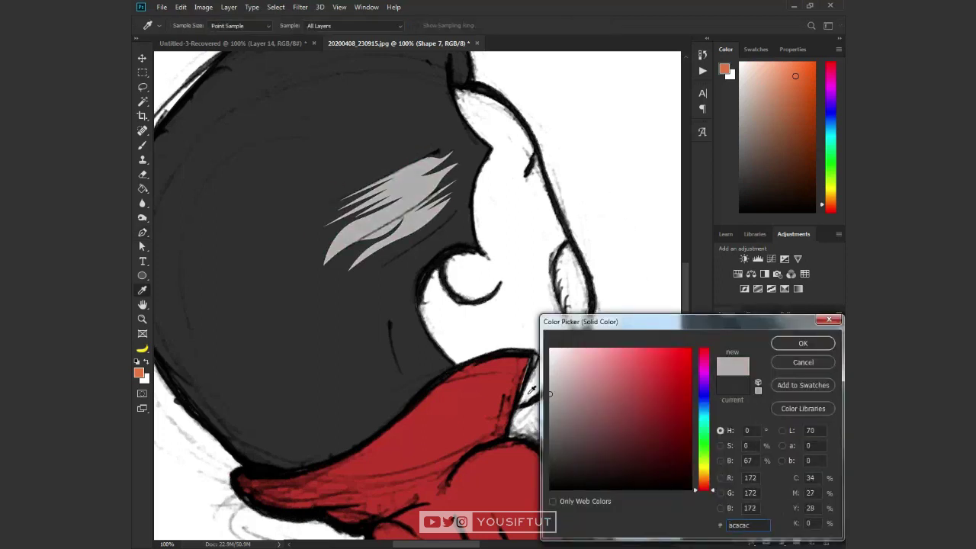
key("Return")
key("v")
left_click_drag(441, 213, 462, 204)
key("z")
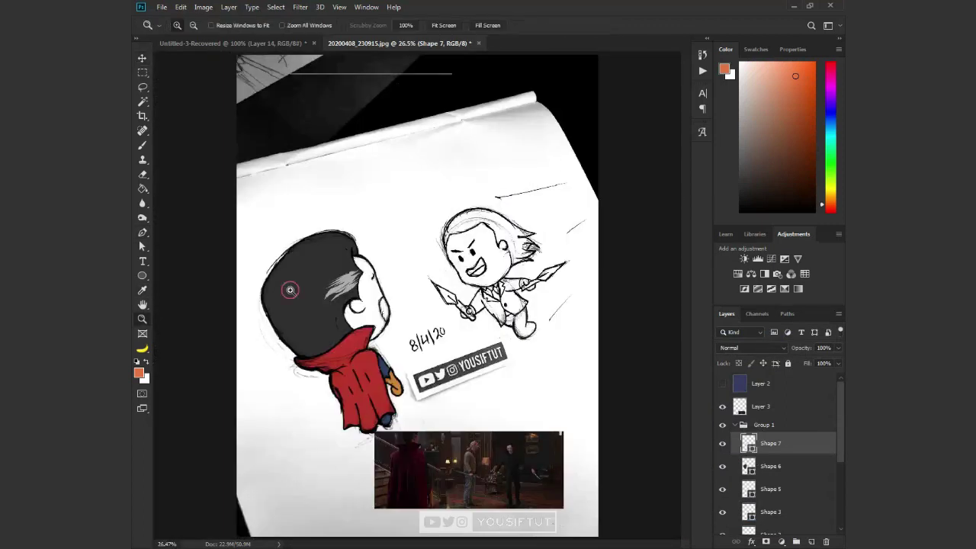
left_click(312, 320, "alt")
left_click(338, 312)
- Trace a closed face shape from the hairline along the cheek to the collar
left_click(340, 283)
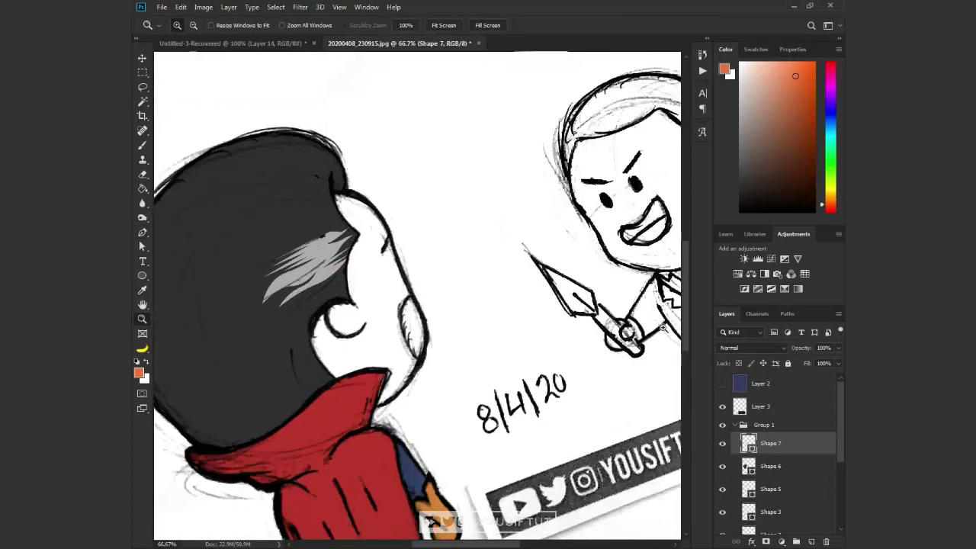
key("p")
left_click(393, 248)
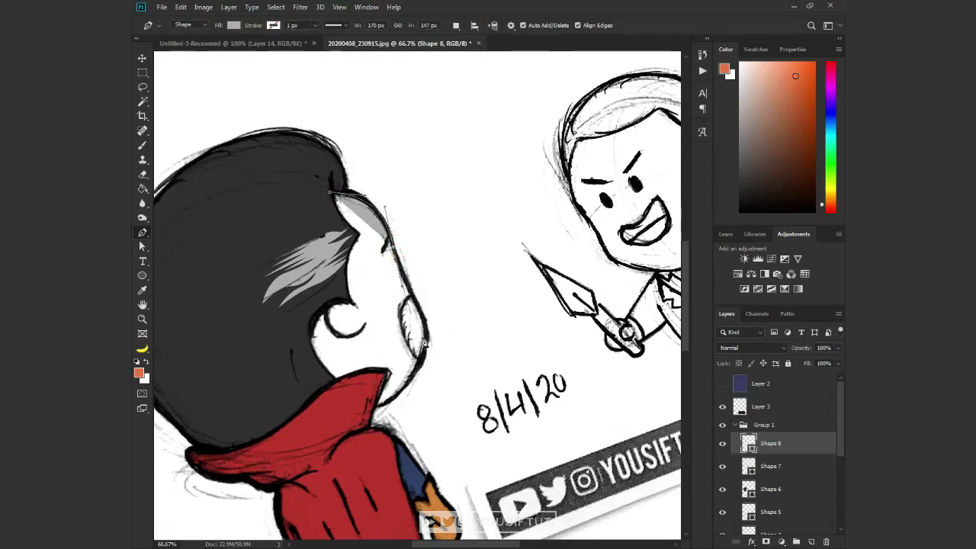
left_click_drag(427, 349, 418, 382)
left_click(378, 405)
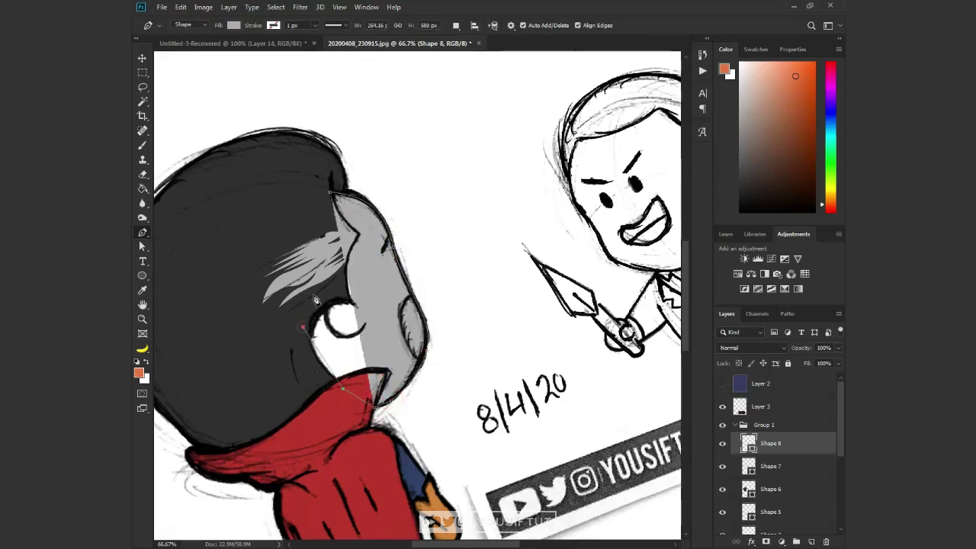
left_click(299, 348)
scroll(820, 465, "down", 1)
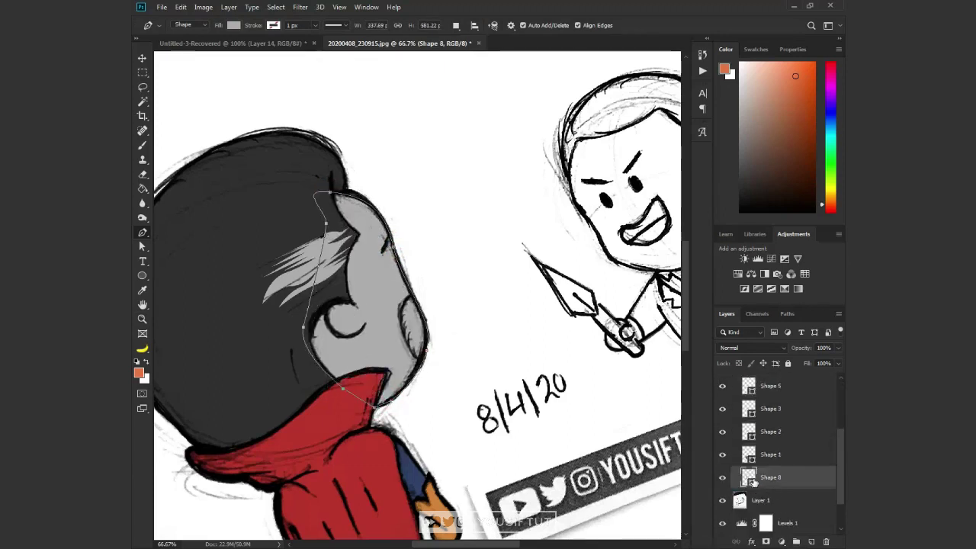
- Fill the face shape with skin tone e5a883
double_click(749, 421)
type("e5a883")
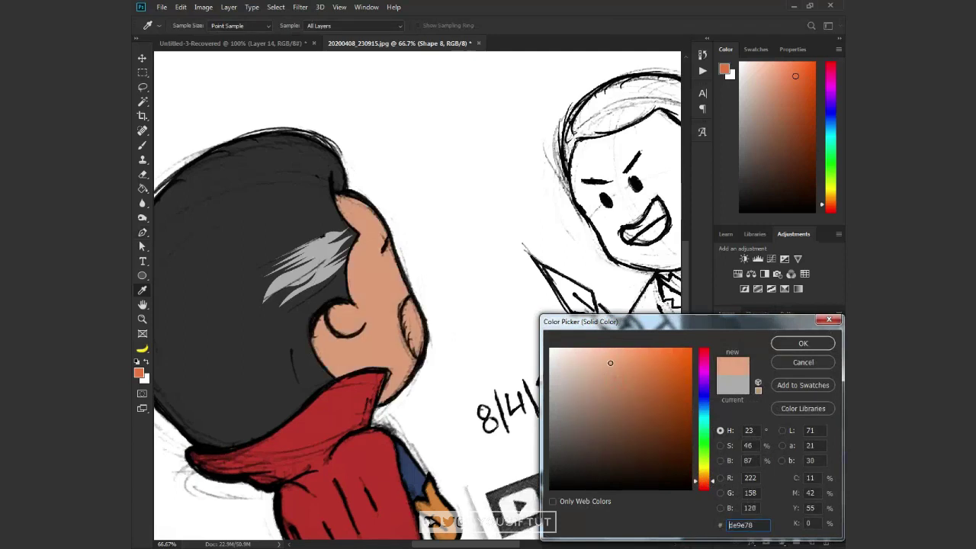
key("Return")
key("z")
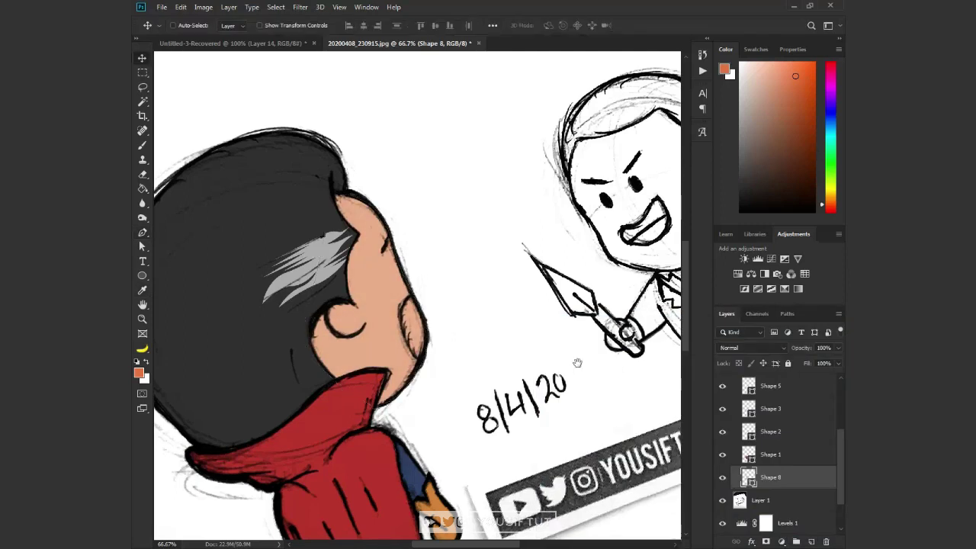
left_click(568, 225, "alt")
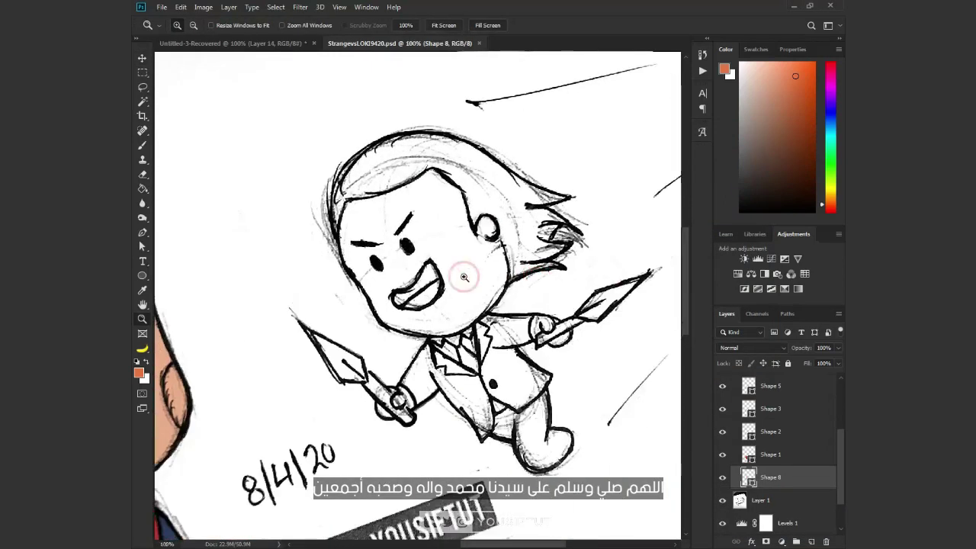
- Trace Loki's face as a Shape 9 skin shape filled peach #f8c6a8
left_click(293, 261)
left_click(285, 167)
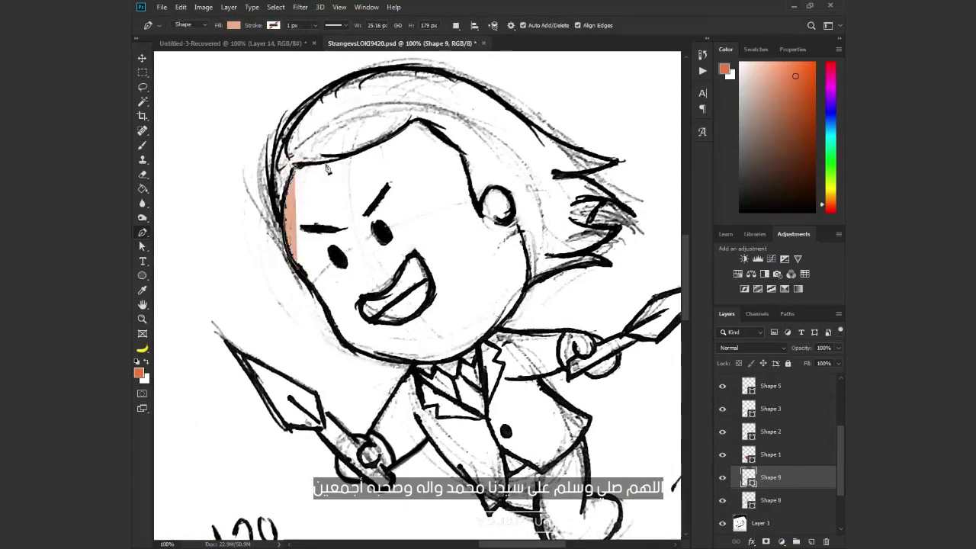
left_click(364, 152)
left_click(413, 122)
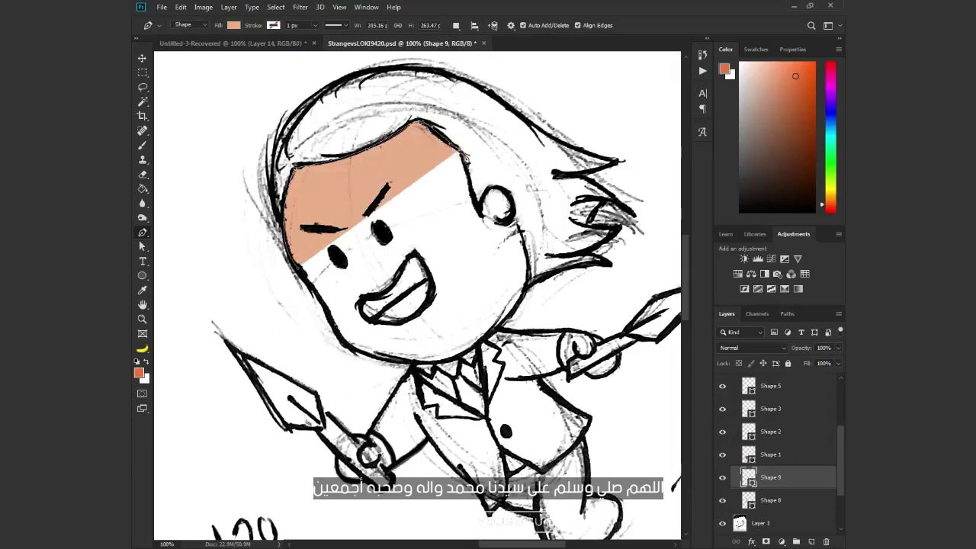
left_click(462, 152)
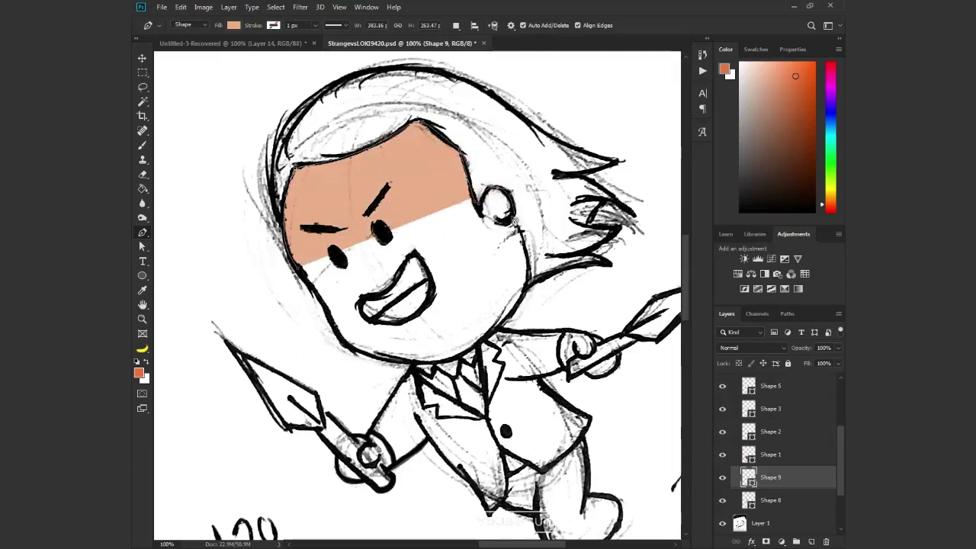
left_click(514, 223)
left_click(525, 247)
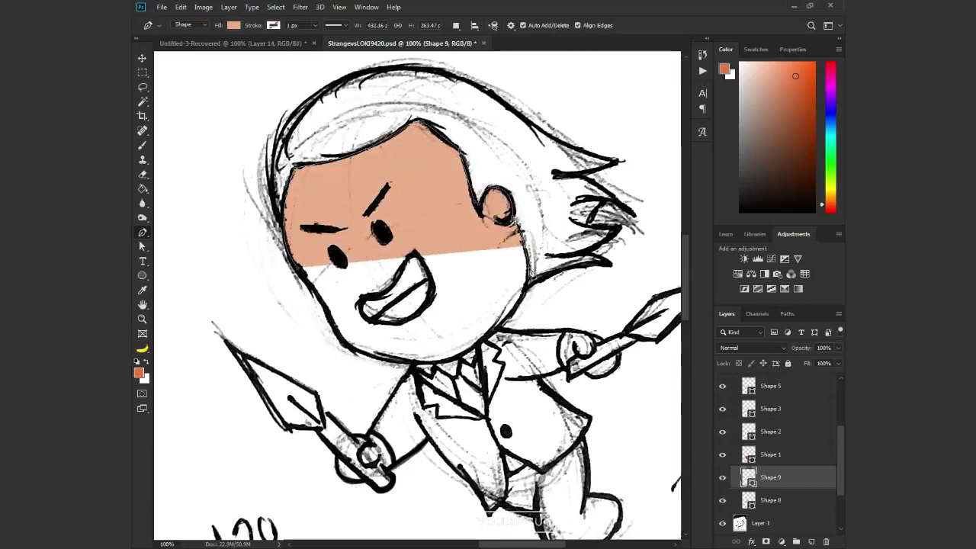
double_click(749, 477)
left_click(595, 355)
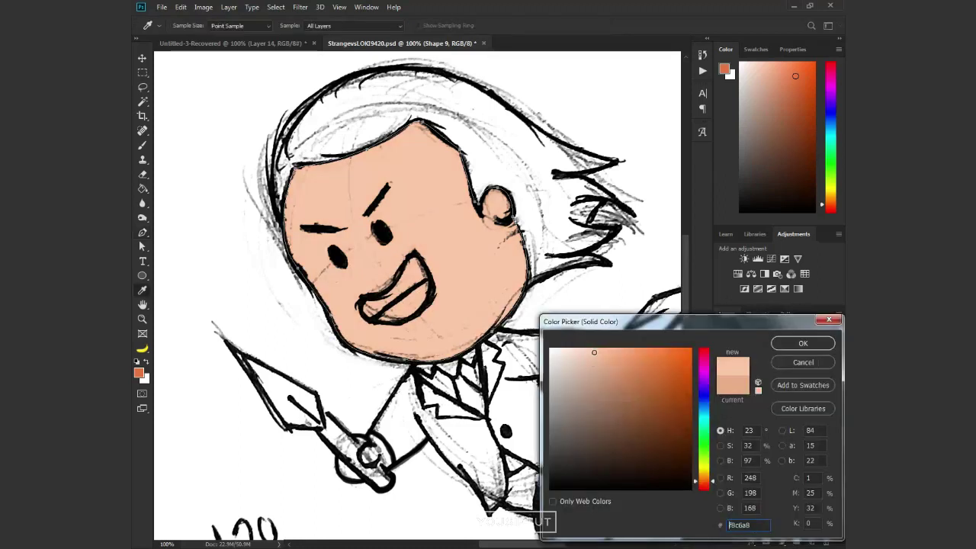
key("Return")
- Outline Loki's grinning mouth as Shape 10 and fill it white #ffffff
scroll(417, 298, "up", 3)
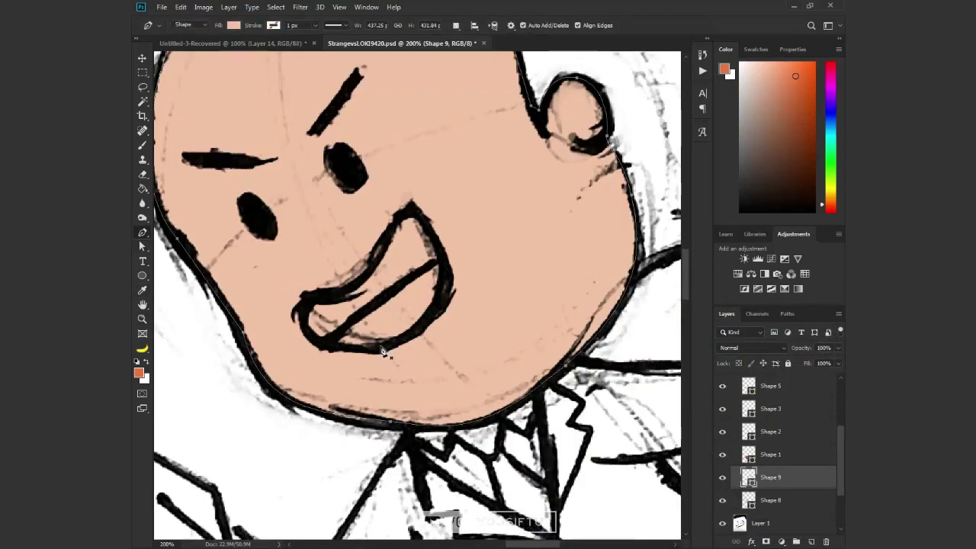
left_click(329, 348)
left_click(425, 324)
left_click_drag(443, 258, 432, 222)
left_click_drag(306, 294, 296, 308)
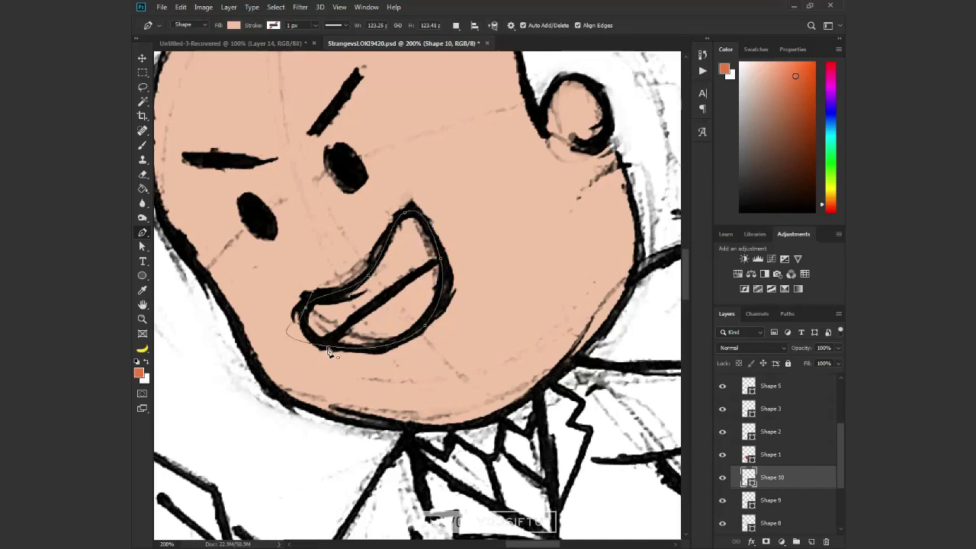
left_click(333, 351)
double_click(749, 478)
left_click(551, 351)
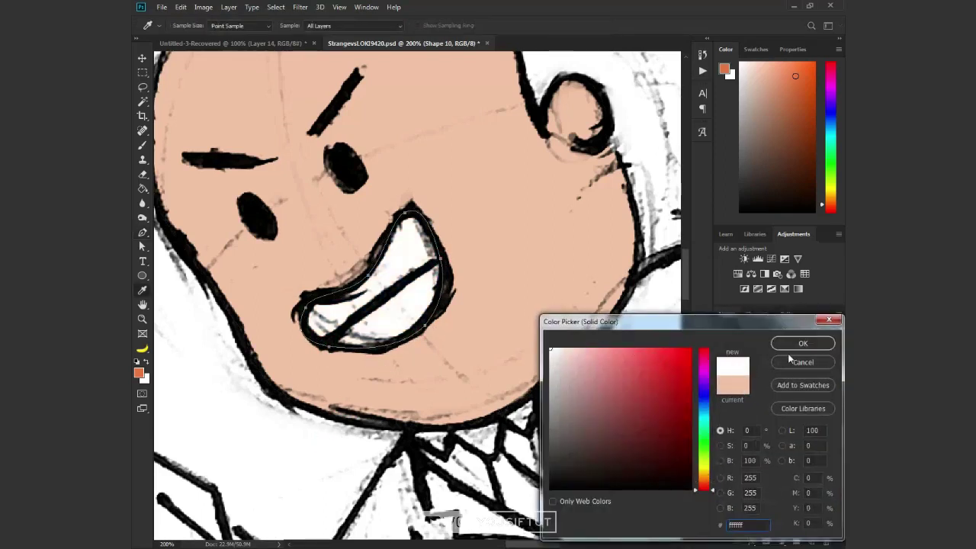
left_click(806, 342)
left_click(453, 141, "alt")
left_click(494, 273, "ctrl")
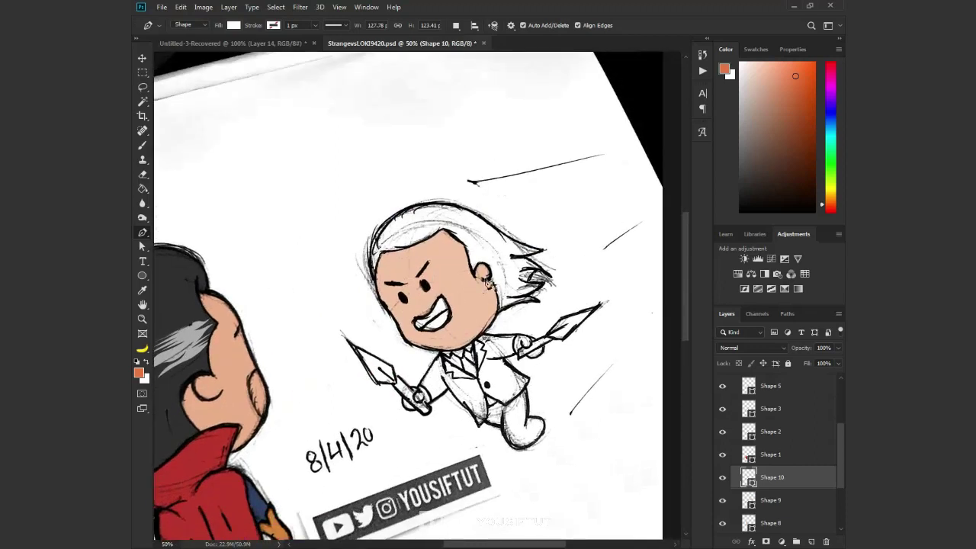
left_click(495, 273, "ctrl")
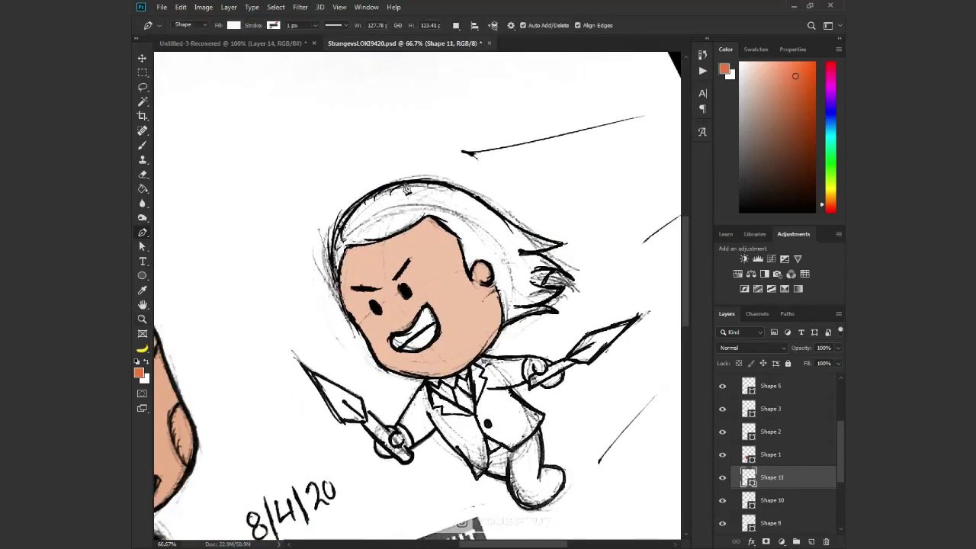
- Set the hair shape to dark grey and trace the hair's side down toward the ear
key("ctrl+plus")
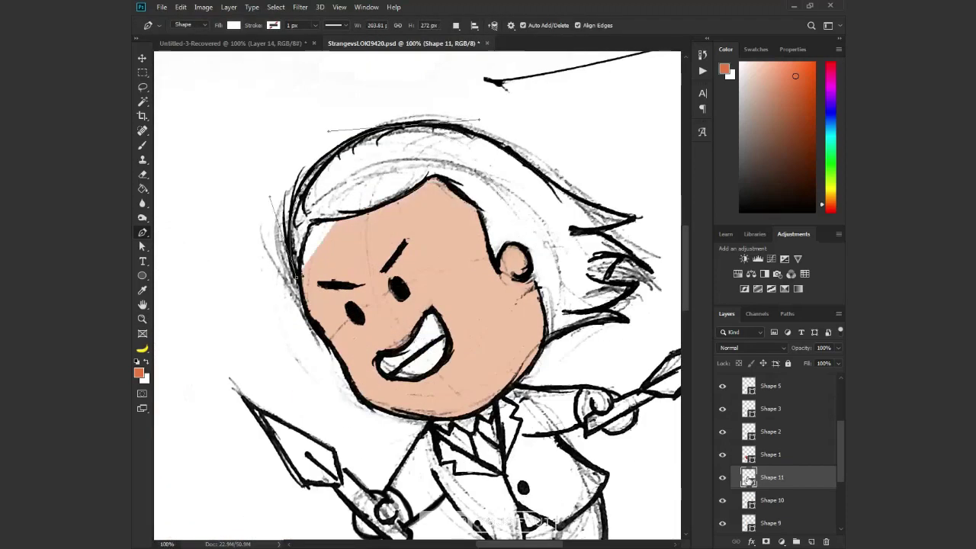
double_click(752, 483)
left_click(561, 450)
left_click(801, 343)
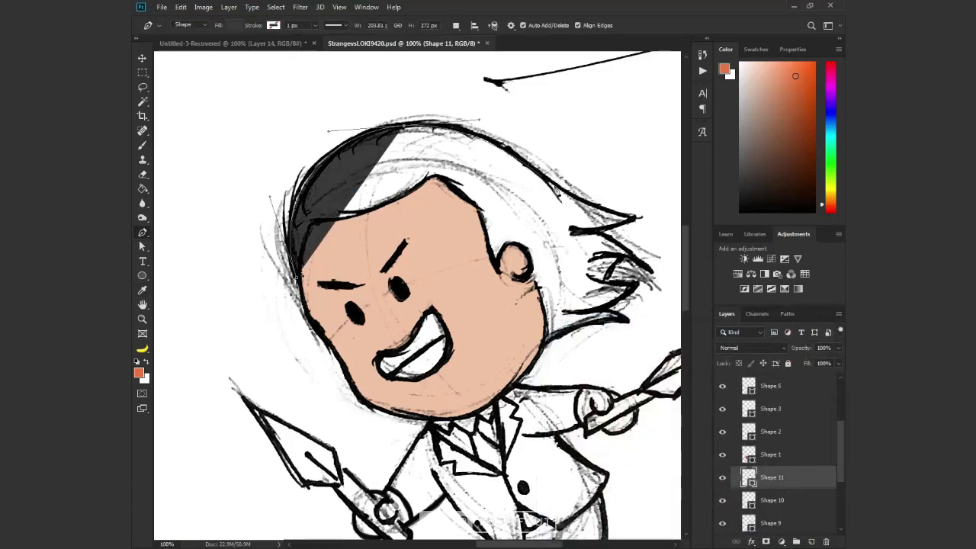
left_click(637, 217)
left_click(610, 234)
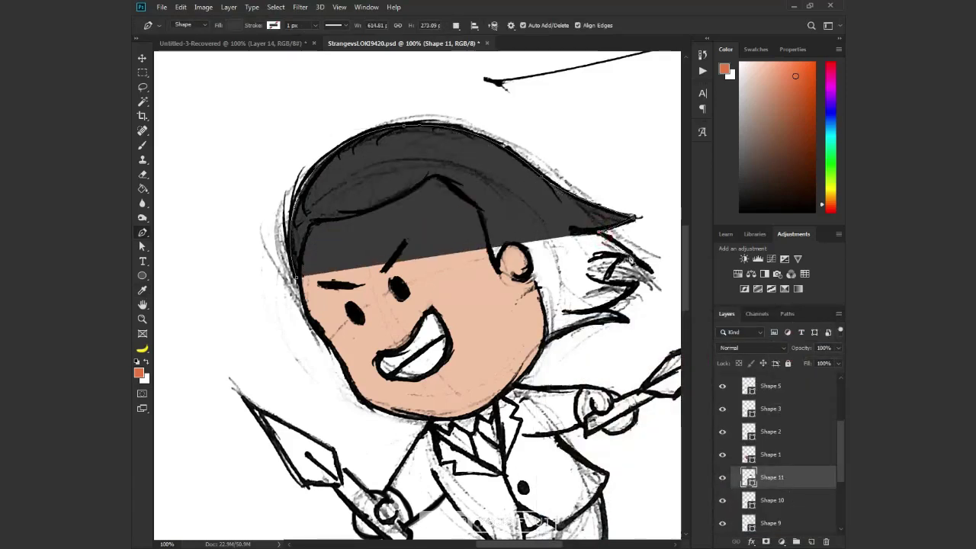
left_click(645, 273)
left_click(624, 258)
left_click(622, 284)
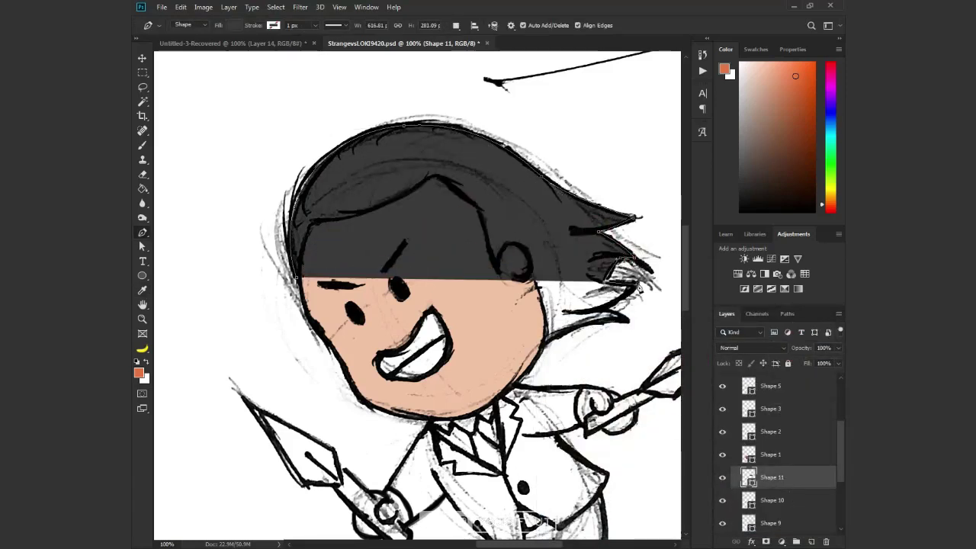
left_click(607, 311)
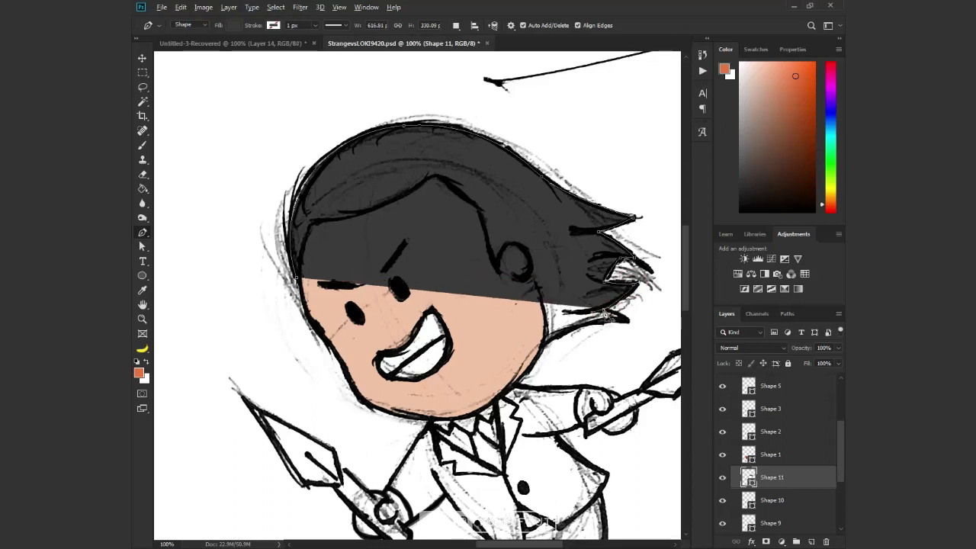
left_click(628, 328)
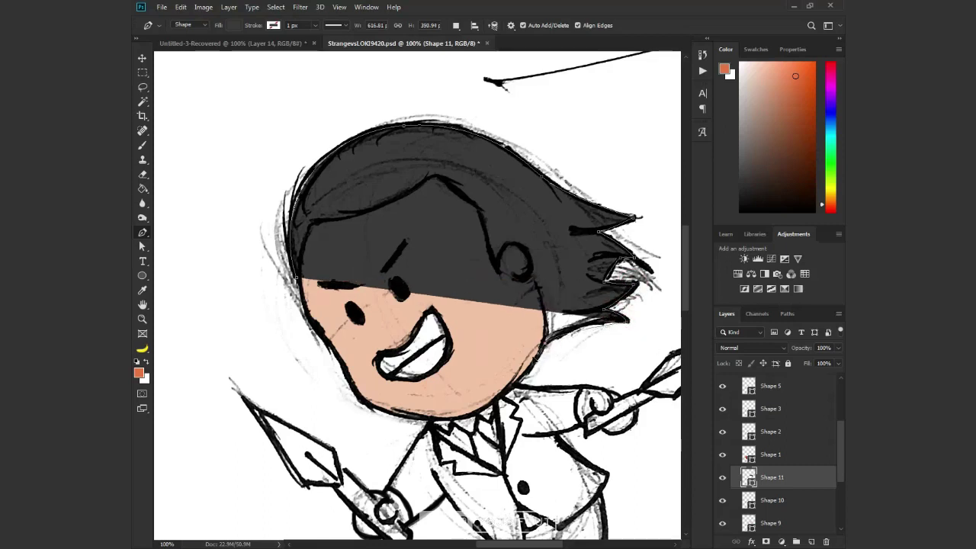
- Curve the hair outline around the ear and up to a peaked hairline, finishing Shape 11
mouse_move(525, 273)
left_mouse_down()
mouse_move(510, 249)
mouse_move(524, 253)
left_mouse_up()
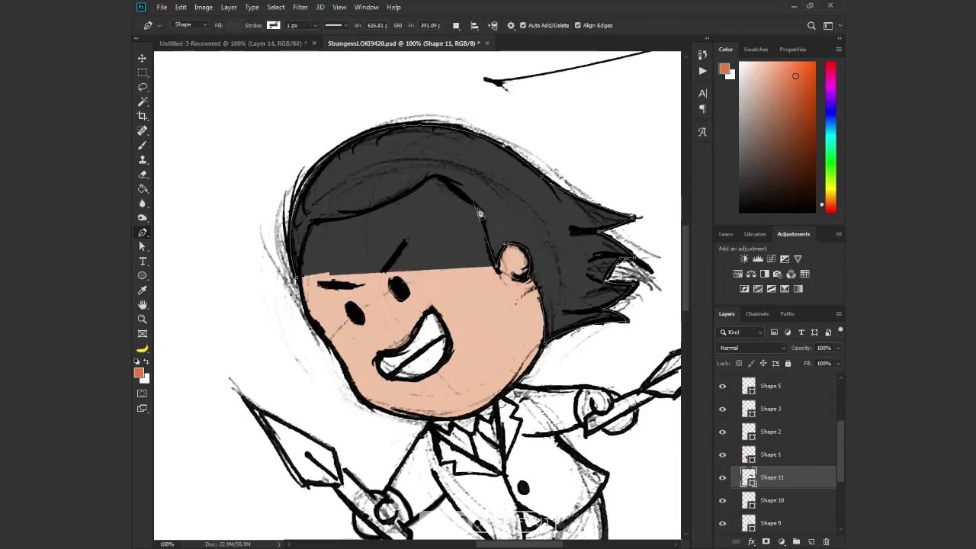
left_click(476, 197)
left_click(434, 179)
left_click_drag(313, 223, 256, 228)
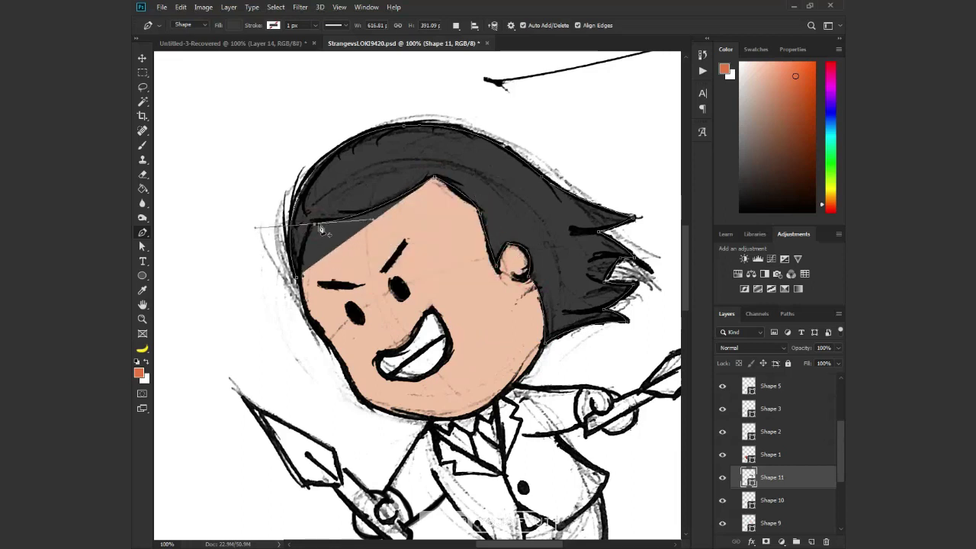
key("a")
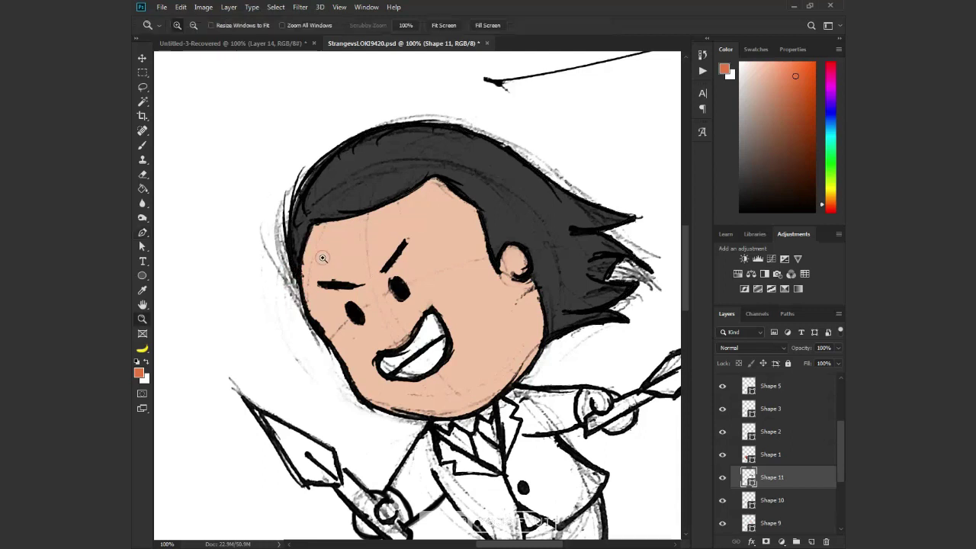
scroll(322, 258, "up", 2)
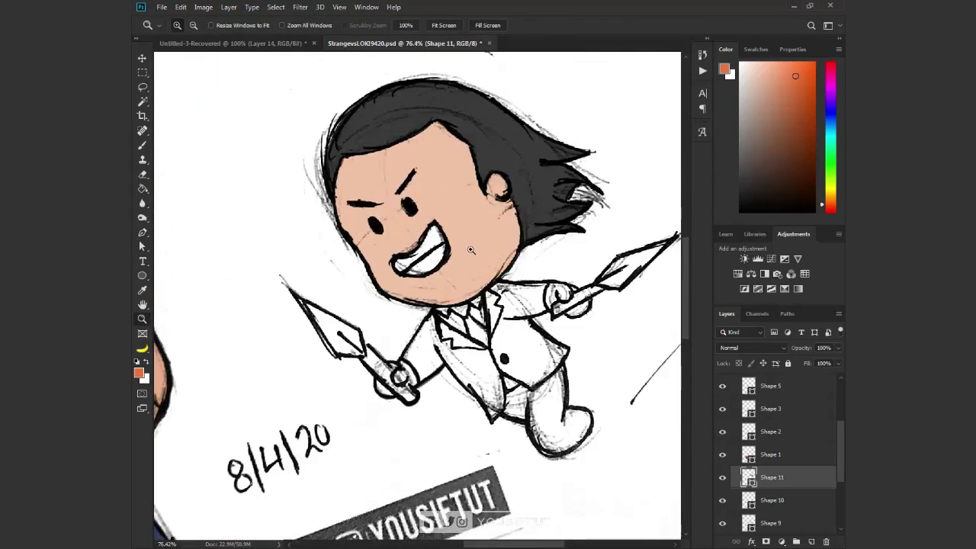
left_click(458, 260)
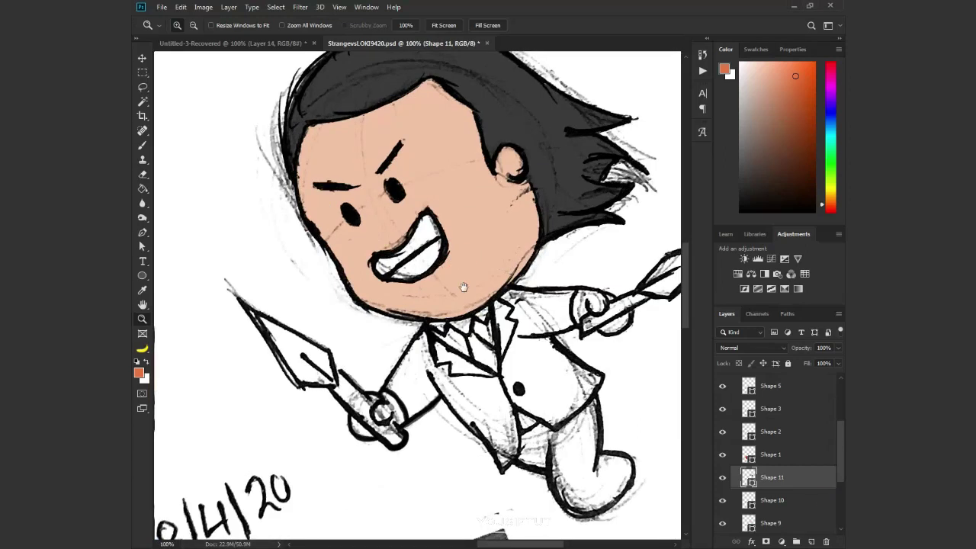
left_click_drag(463, 286, 454, 331)
key("ctrl+plus")
- Begin the suit outline along the sleeve, jacket hem and leg
key("p")
left_click_drag(344, 332, 305, 399)
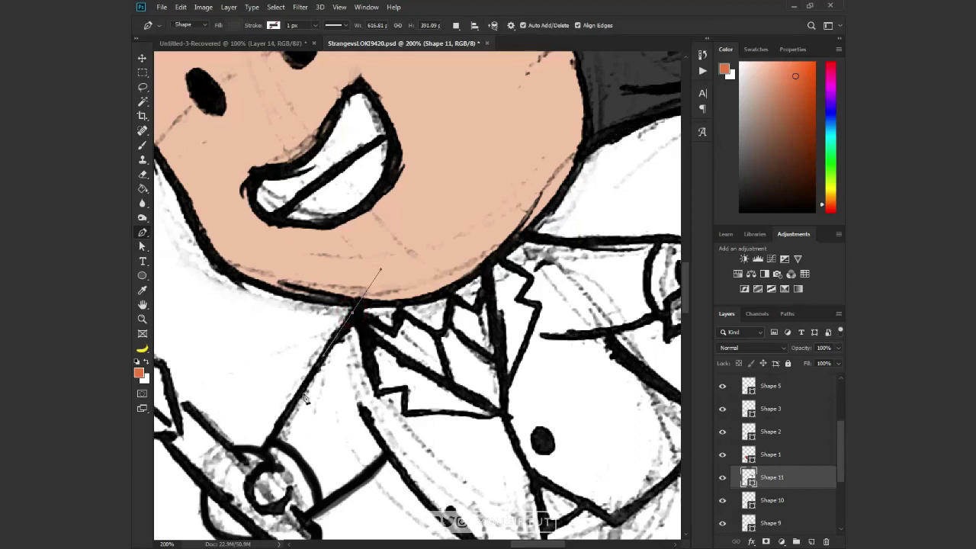
left_click(272, 444)
left_click(300, 460)
left_click(320, 505)
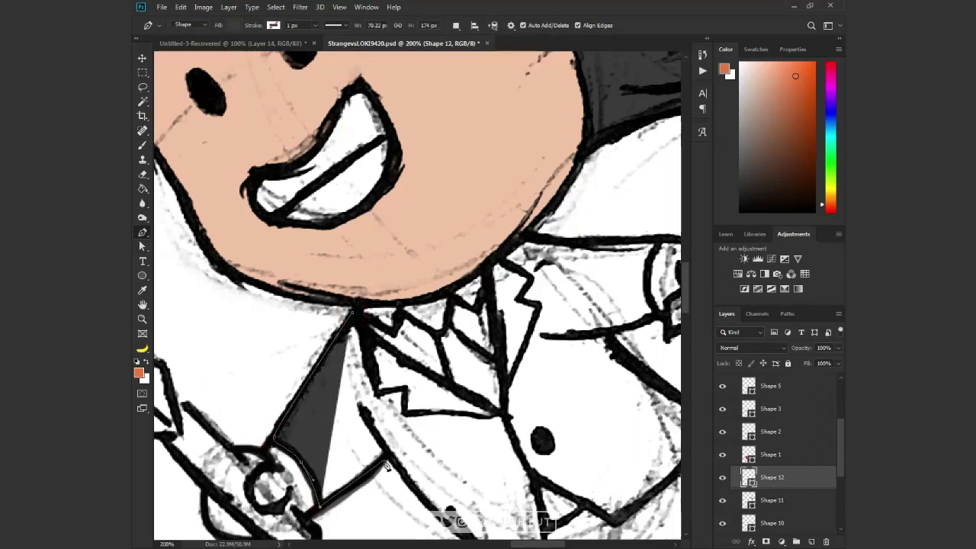
left_click_drag(419, 497, 265, 253)
left_click(355, 364)
left_click(374, 336)
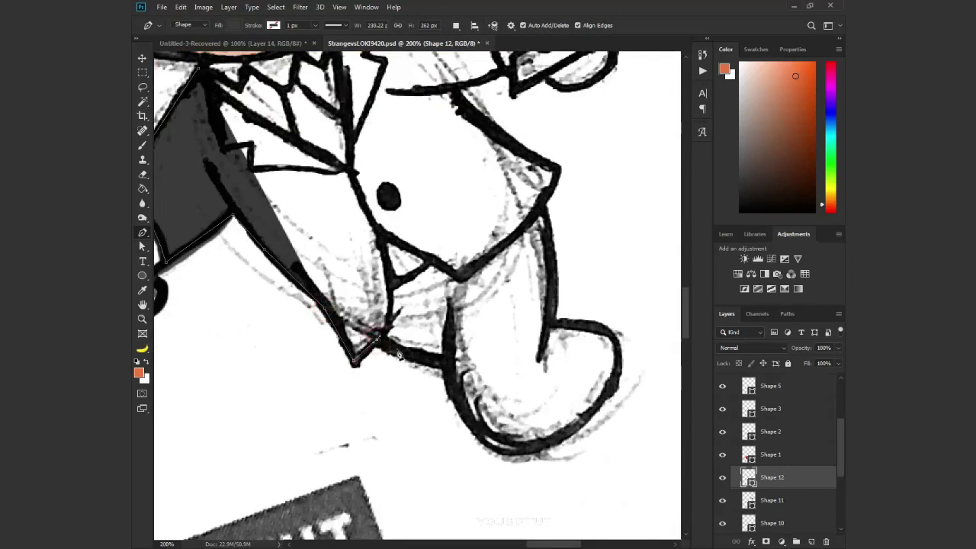
left_click(444, 362)
left_click_drag(507, 448, 547, 456)
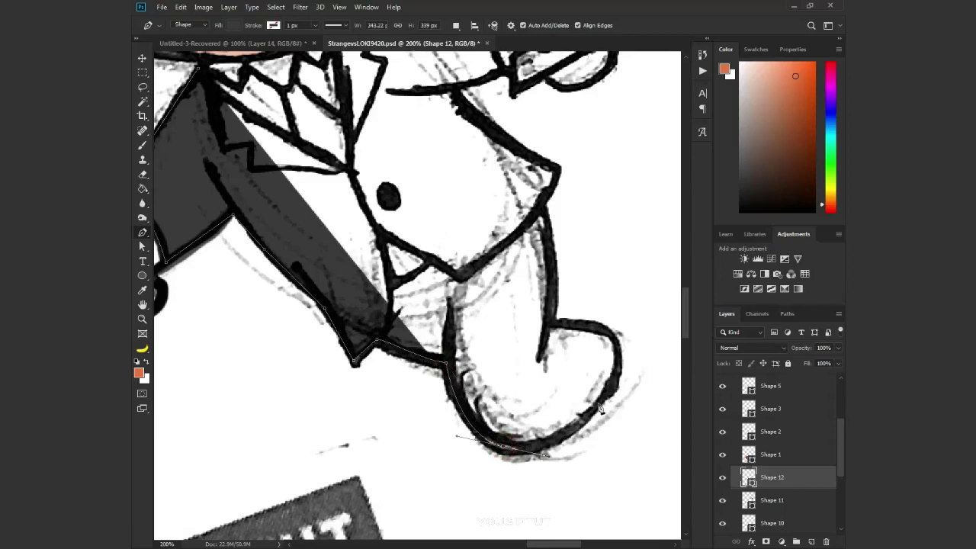
left_click(614, 337)
left_click(549, 322)
left_click(541, 207)
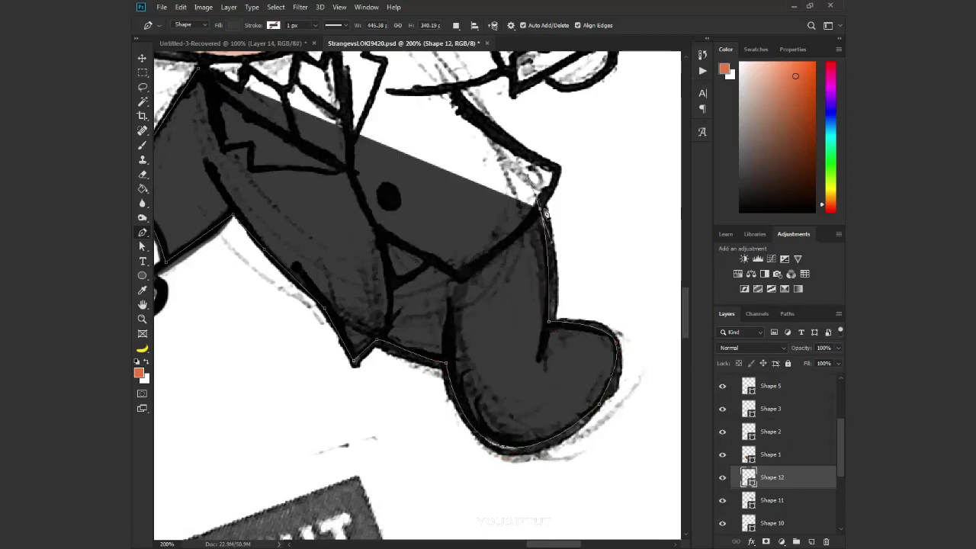
left_click(559, 170)
- Continue the suit outline around the arm and shoulder, skipping the white collar, and close it
left_click_drag(560, 177, 546, 405)
left_click(438, 317)
left_click(488, 301)
left_click(478, 259)
left_click(488, 225)
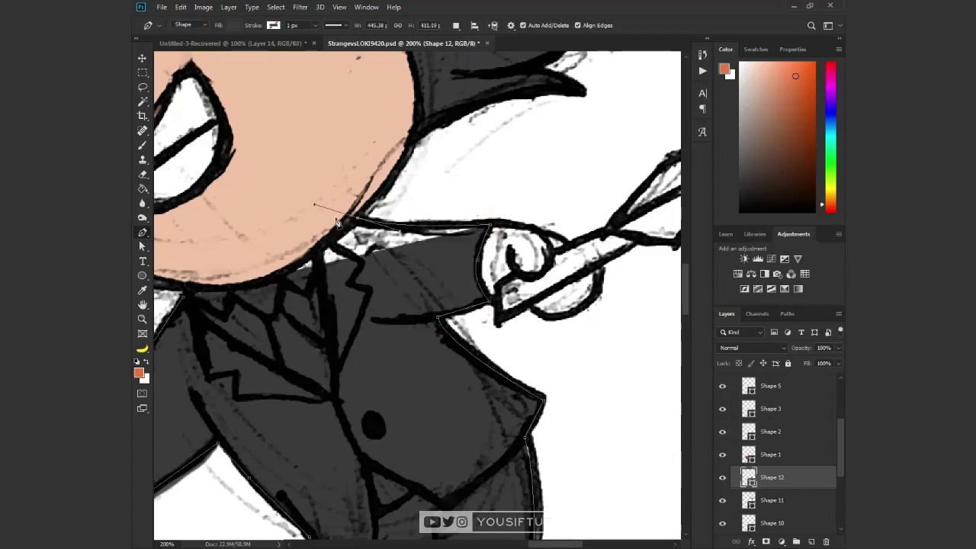
left_click_drag(357, 218, 315, 205)
left_click(318, 251)
left_click(336, 395)
left_click(291, 379)
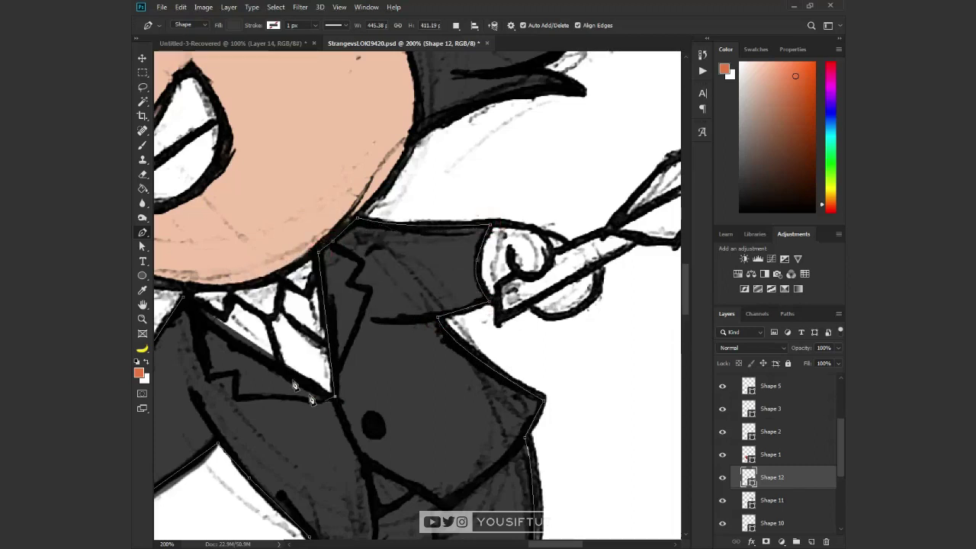
left_click(189, 312)
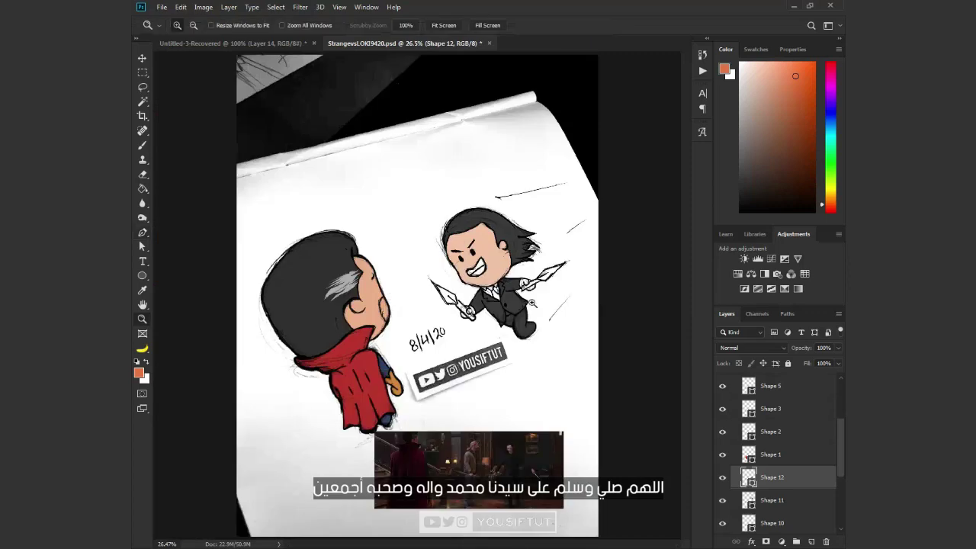
- Fill the Shape 12 suit with dark bluish-grey #332f39
double_click(748, 478)
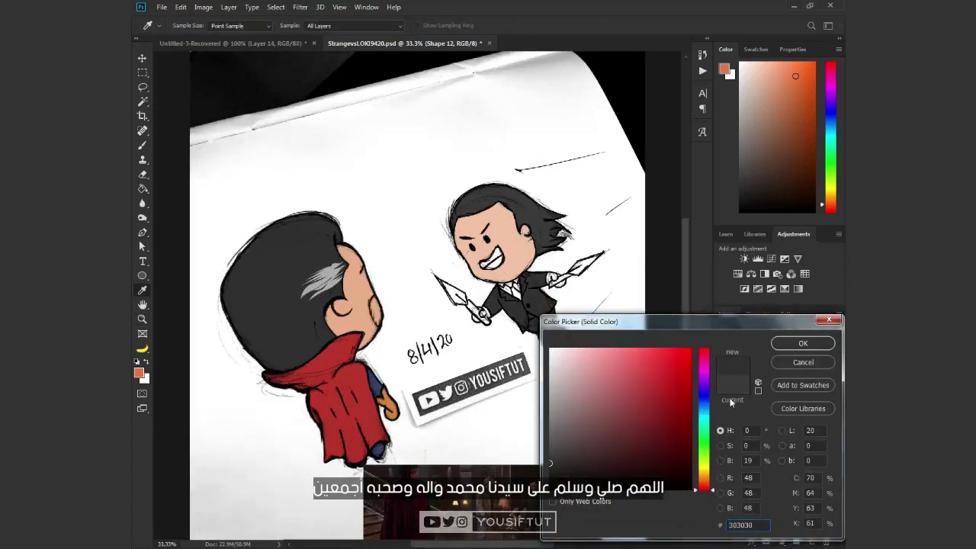
left_click_drag(706, 394, 706, 385)
left_click_drag(588, 453, 574, 459)
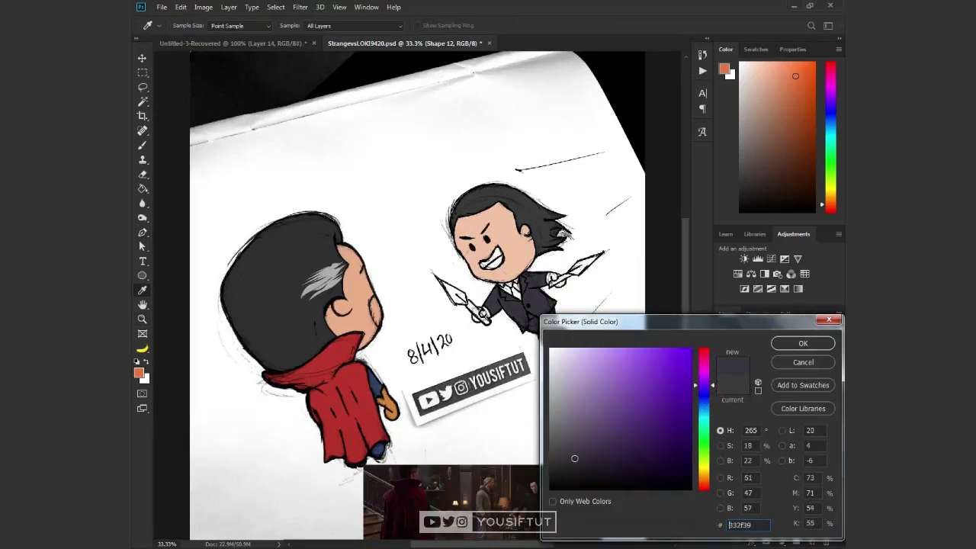
left_click(697, 409)
left_click(804, 343)
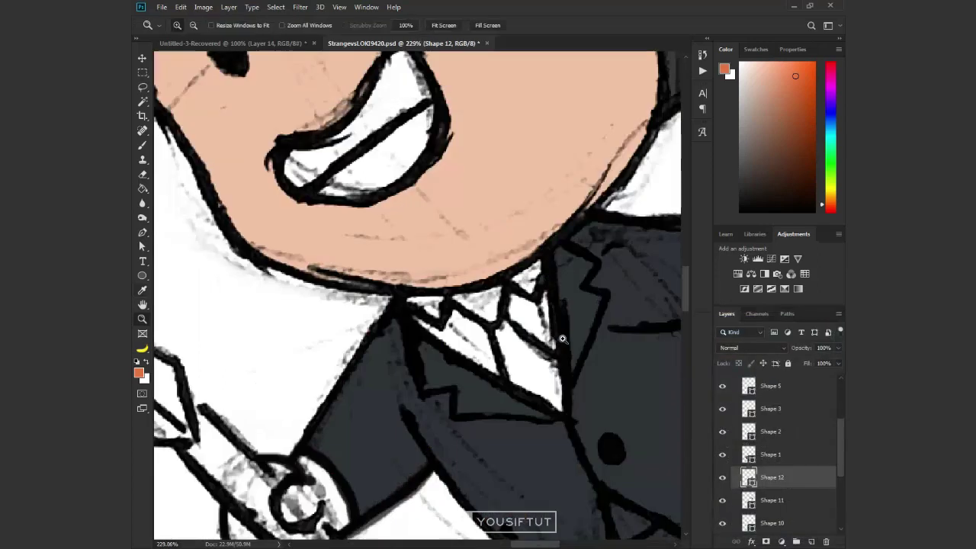
- Draw Shape 13 over the collar and shirt front and give it a dark fill
key("p")
left_click(547, 434)
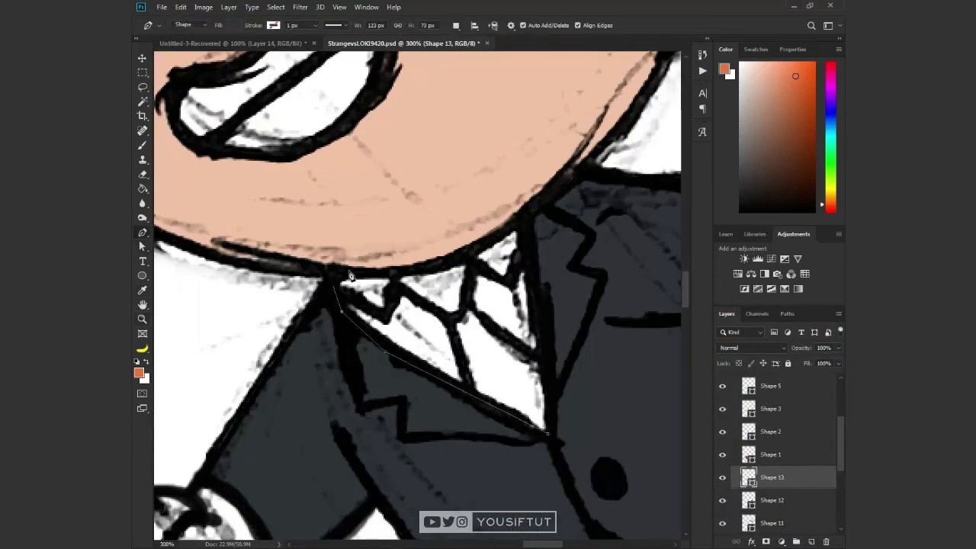
left_click(329, 277)
left_click(384, 269)
left_click(486, 243)
left_click(529, 218)
left_click(547, 433)
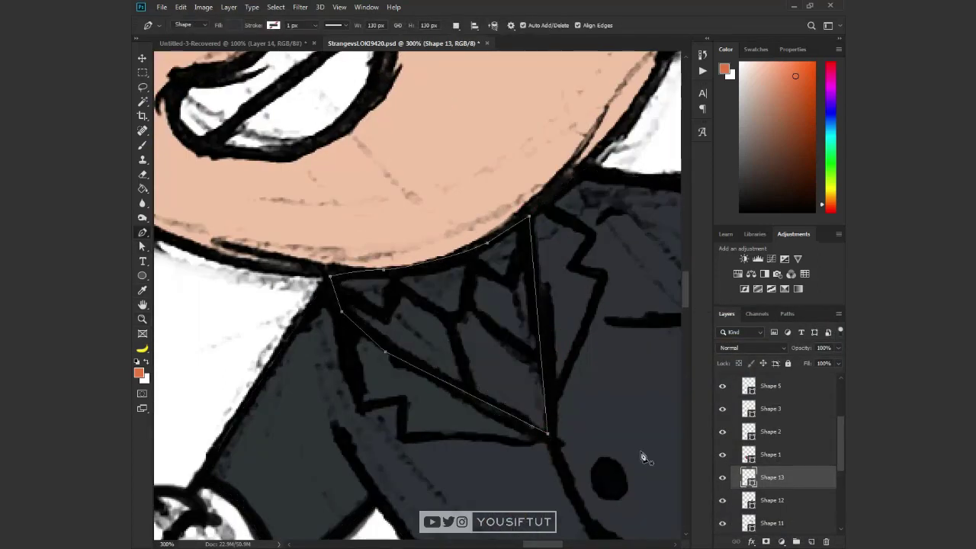
double_click(749, 479)
mouse_move(595, 438)
left_mouse_down()
mouse_move(563, 470)
mouse_move(576, 469)
left_mouse_up()
left_click(785, 344)
- Deepen the suit's blue and set Shape 13 to dark blue-grey #2f3039
double_click(749, 498)
left_click_drag(702, 402, 702, 395)
left_click_drag(577, 466, 571, 466)
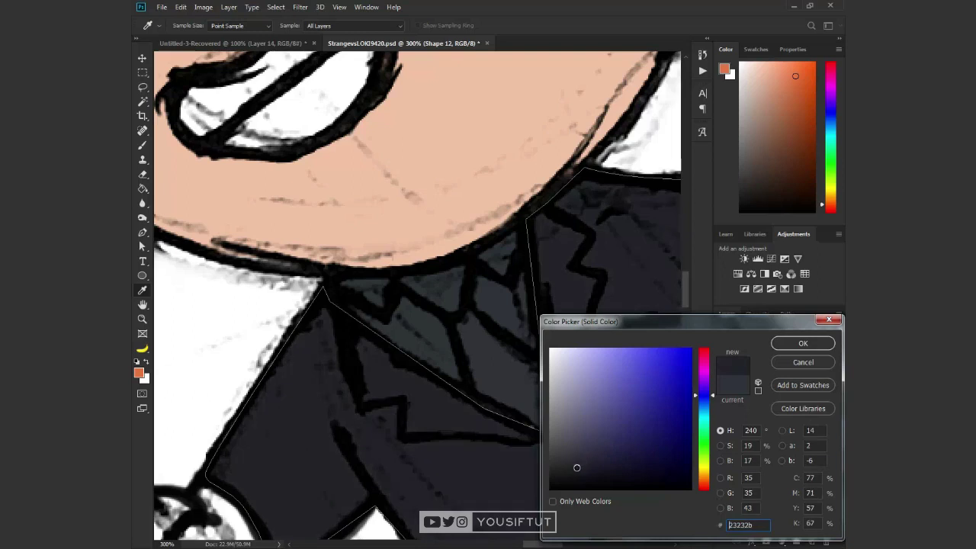
left_click(803, 343)
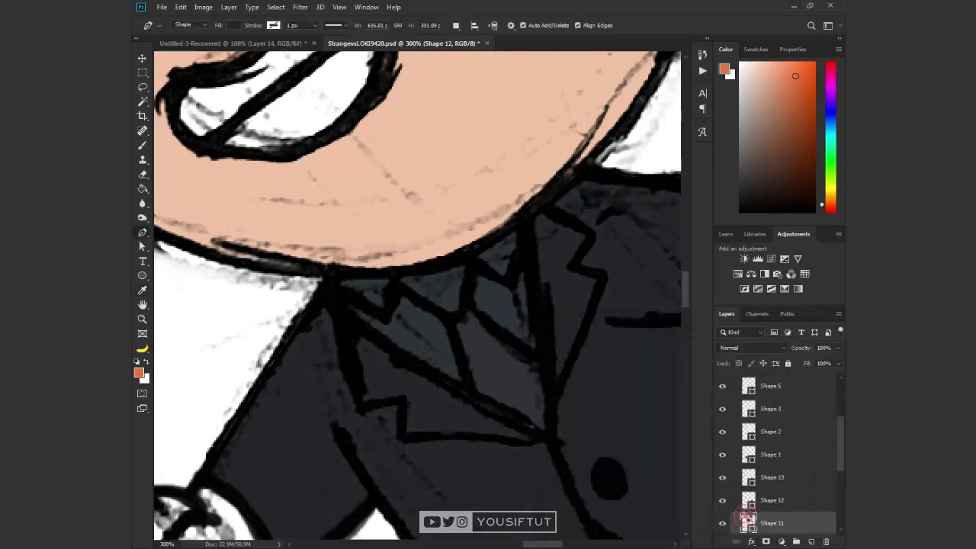
double_click(749, 498)
left_click_drag(705, 409, 709, 399)
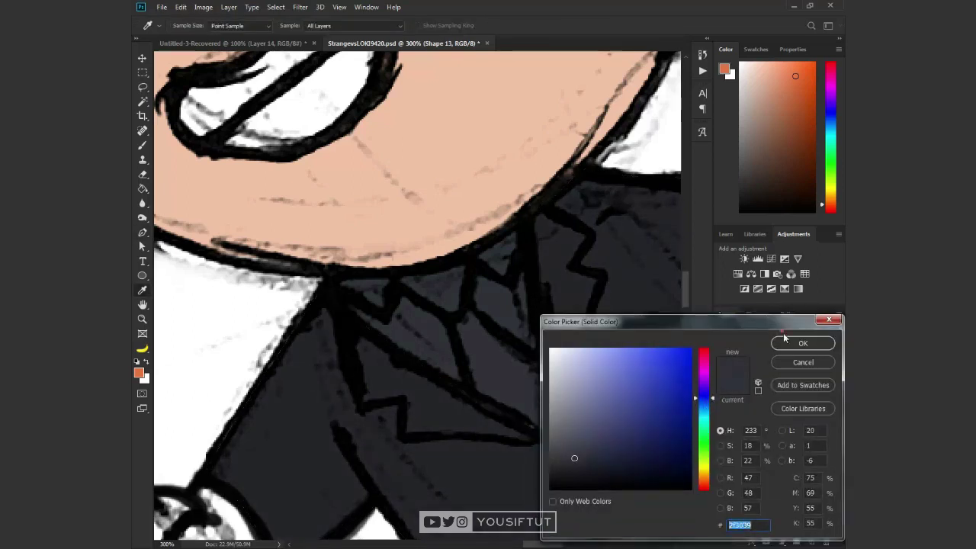
left_click(786, 342)
key("ctrl+0")
key("z")
left_click(468, 229)
left_click_drag(383, 227, 448, 304)
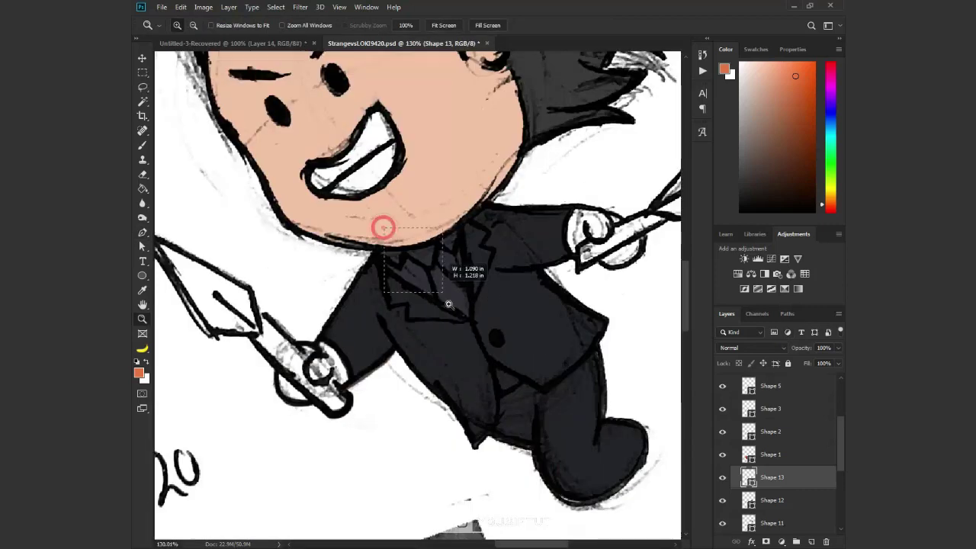
- Outline a tie below Loki's chin as Shape 14 filled dark green #365728
key("p")
left_click(273, 150)
left_click(353, 208)
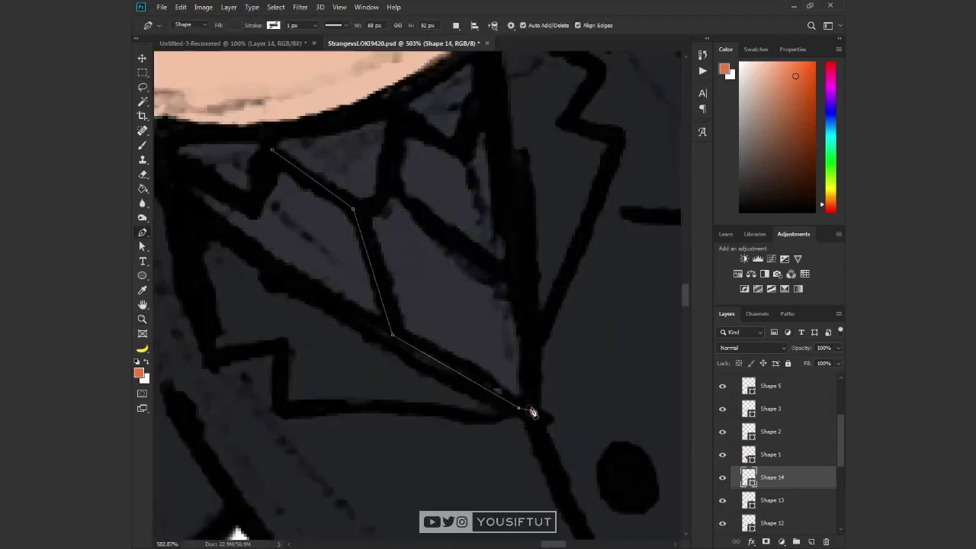
left_click(392, 189)
left_click(395, 111)
left_click(339, 121)
left_click(272, 148)
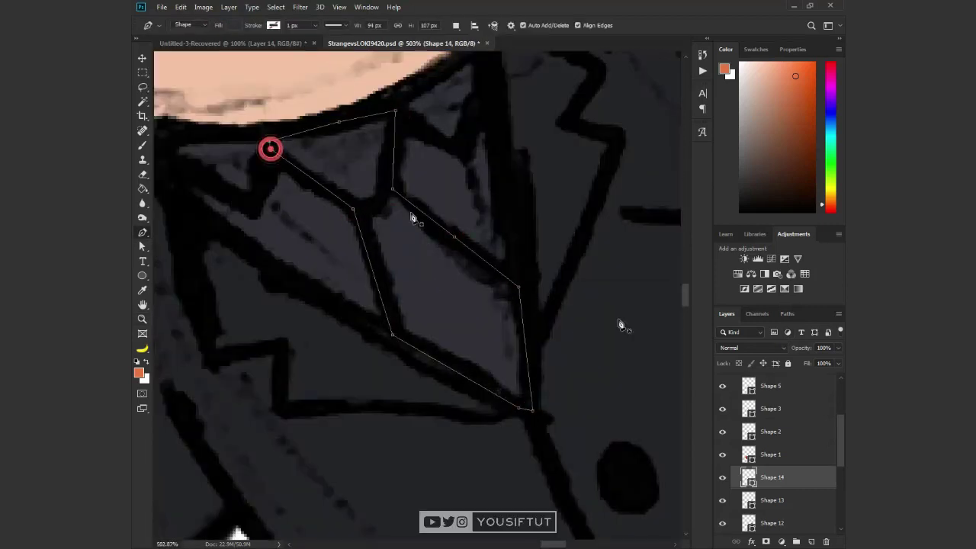
double_click(749, 478)
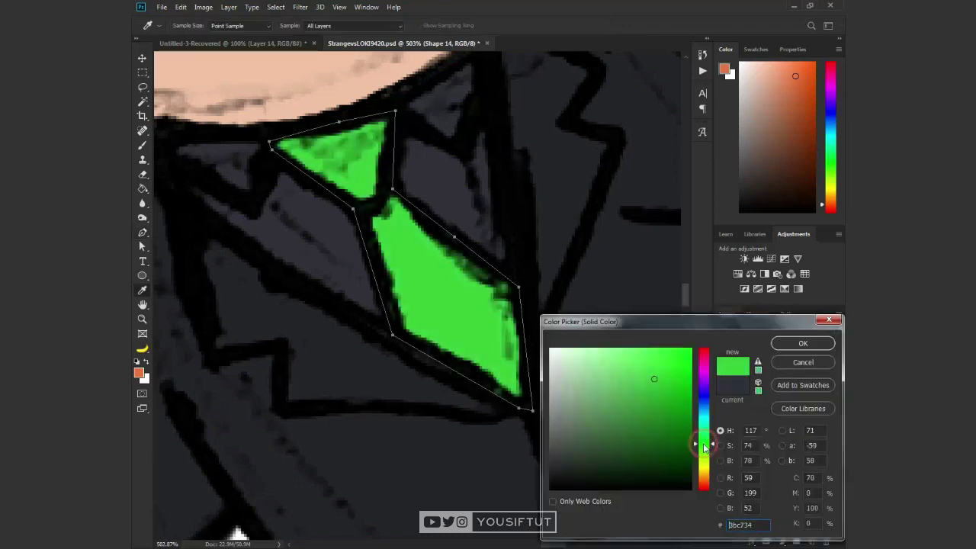
left_click(628, 407)
left_click(627, 447)
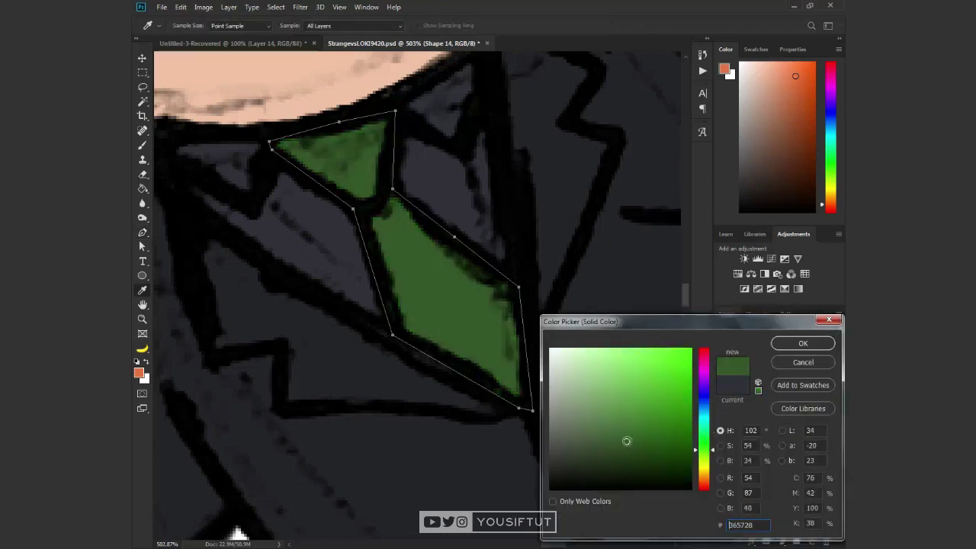
key("Return")
- Zoom in on Loki and set the Pen to combine new paths with the skin shape
key("ctrl+minus")
key("ctrl+minus")
key("ctrl+minus")
key("v")
left_click_drag(425, 196, 577, 335)
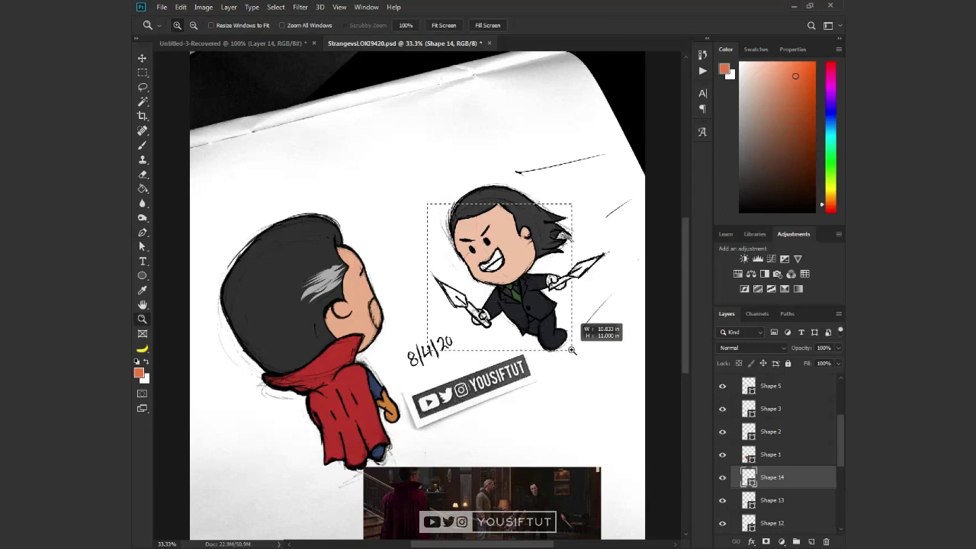
key("p")
left_click(456, 25)
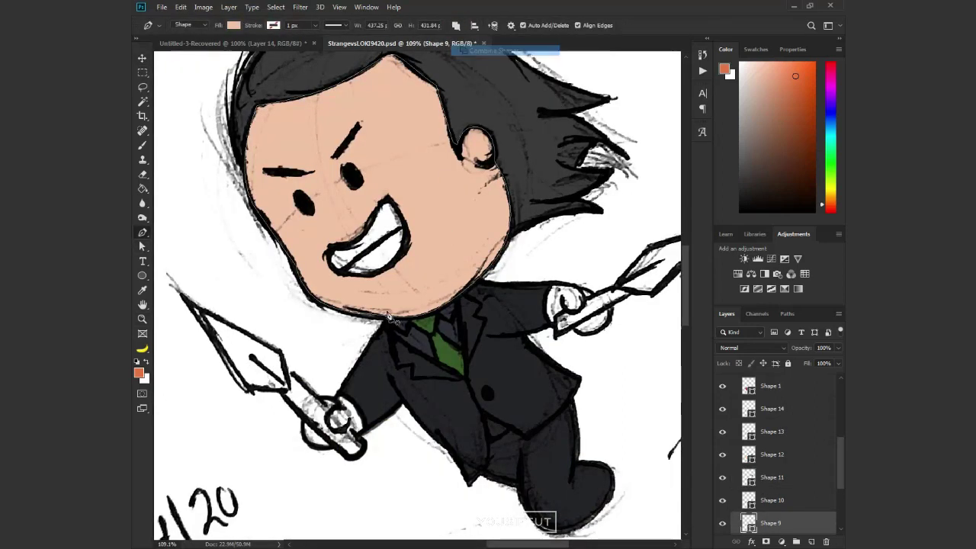
- Trace peach skin over both of Loki's knife-gripping hands, merged into the skin shape
key("ctrl+plus")
left_click_drag(348, 399, 442, 246)
left_click(355, 338)
left_click(324, 345)
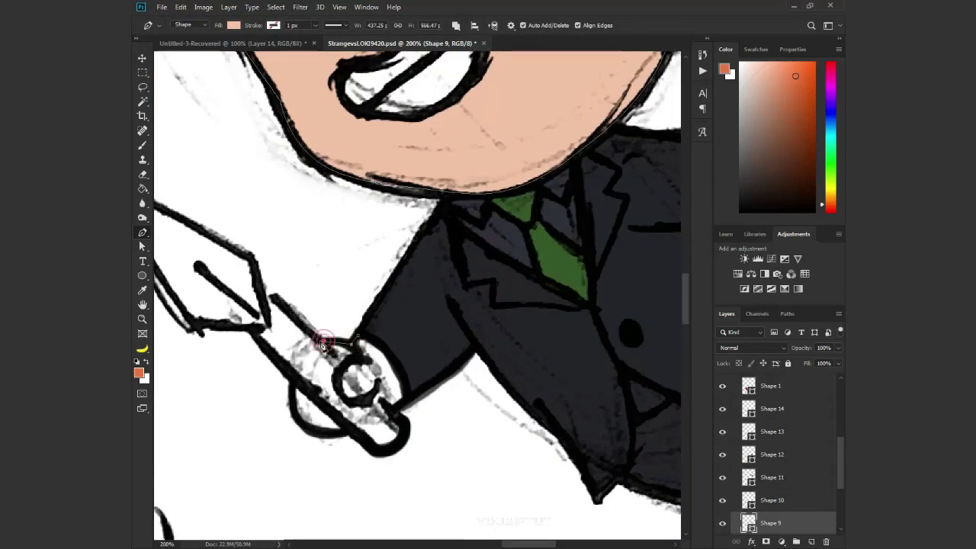
left_click(341, 395)
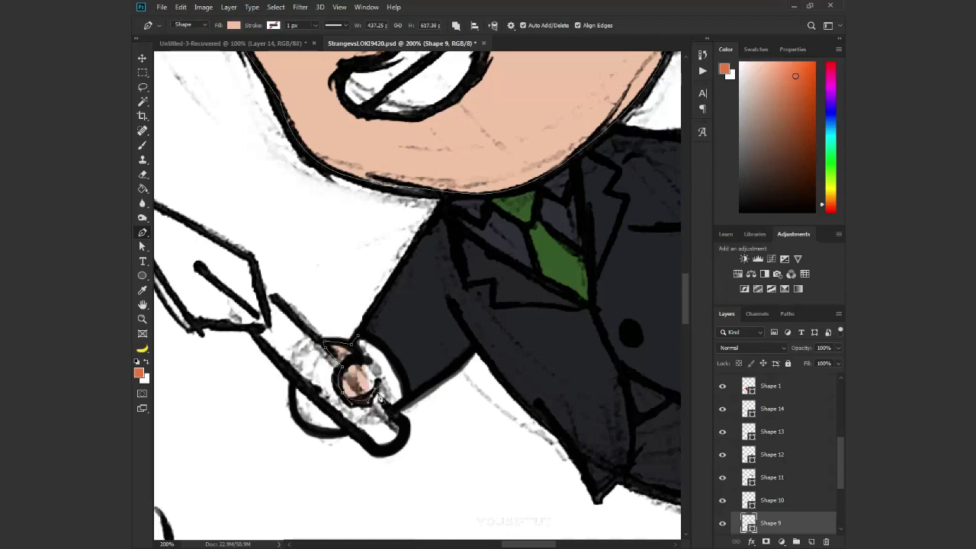
left_click(408, 399)
left_click(295, 352)
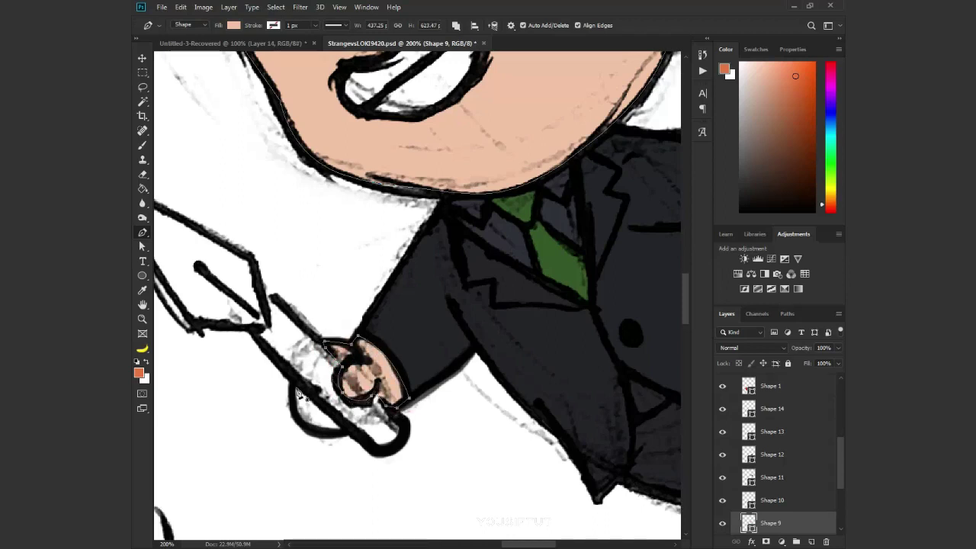
mouse_move(678, 314)
left_mouse_down()
mouse_move(468, 284)
mouse_move(377, 415)
left_mouse_up()
left_click(376, 218)
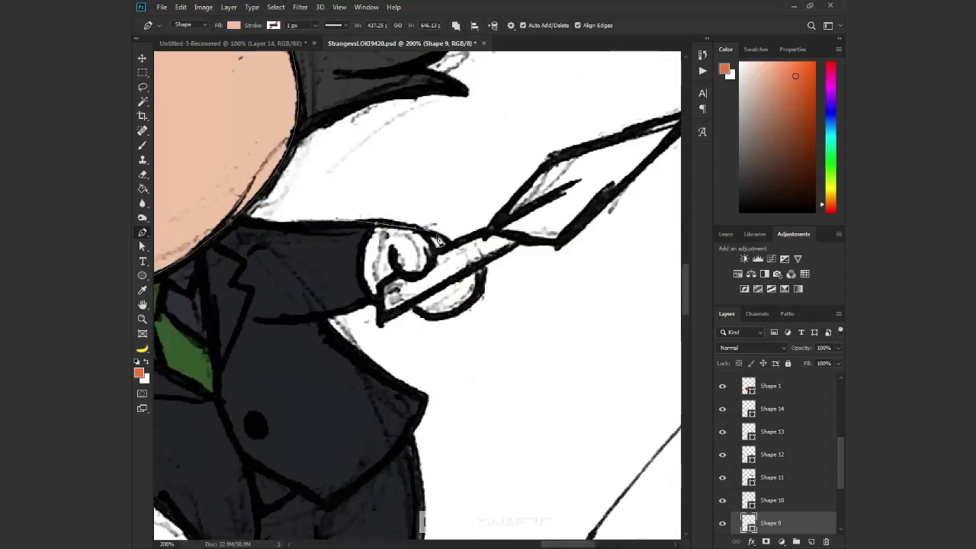
left_click(380, 302)
left_click(413, 305)
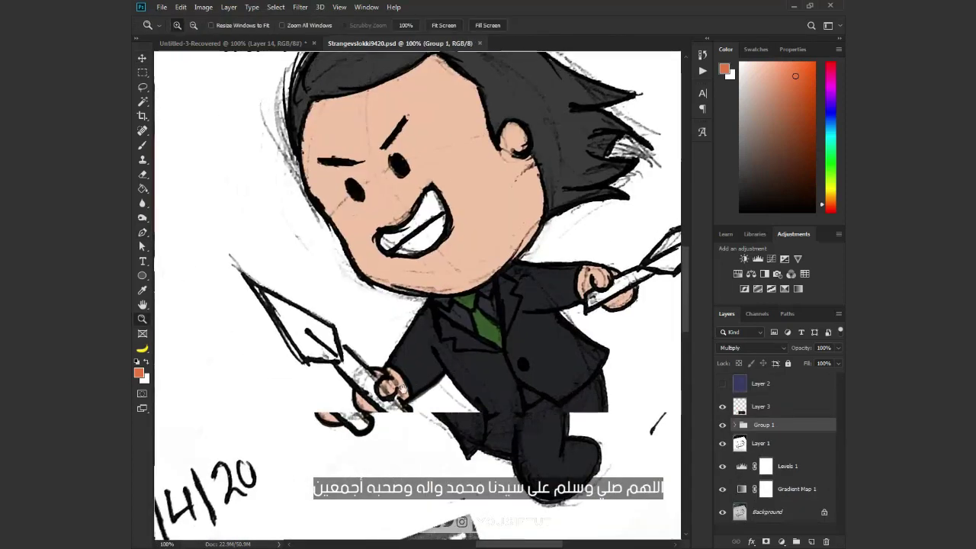
- Trace Loki's left knife blade as a new pen shape layer above the chosen layer
left_click(768, 444)
key("p")
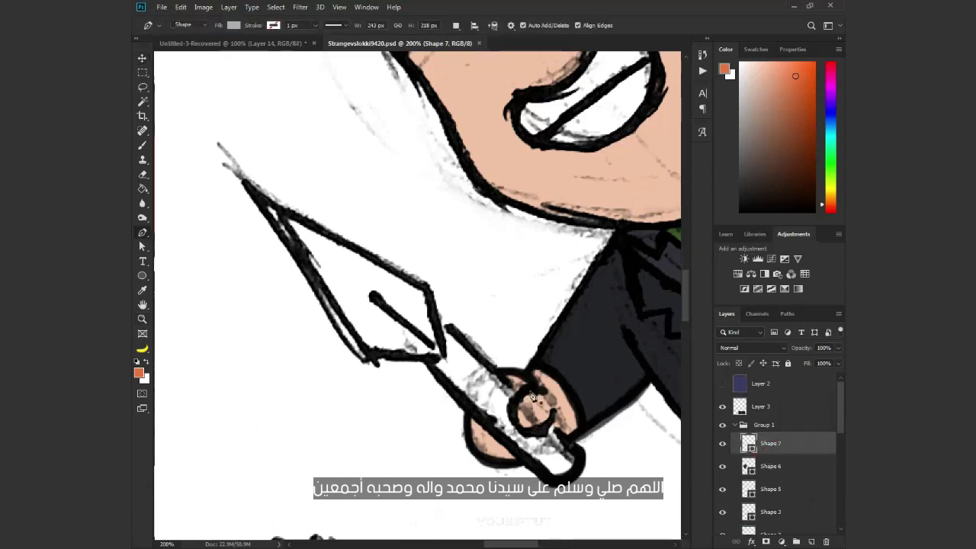
left_click(442, 355)
left_click(301, 270)
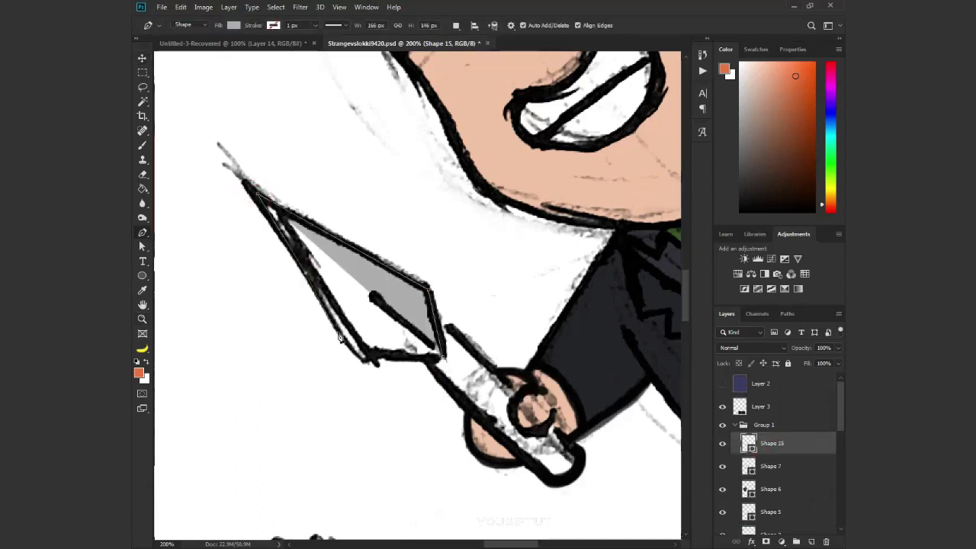
left_click(374, 360)
left_click(443, 355)
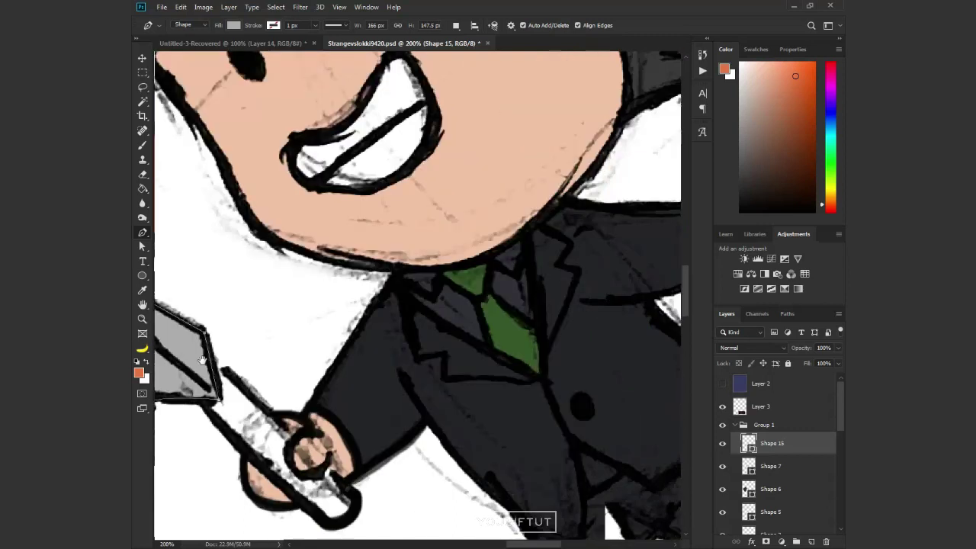
- Add the right blade to the same shape and fill both blades grey
left_click_drag(573, 294, 343, 191)
left_click(456, 25)
left_click(496, 51)
left_click(449, 239)
left_click(608, 189)
left_click(460, 327)
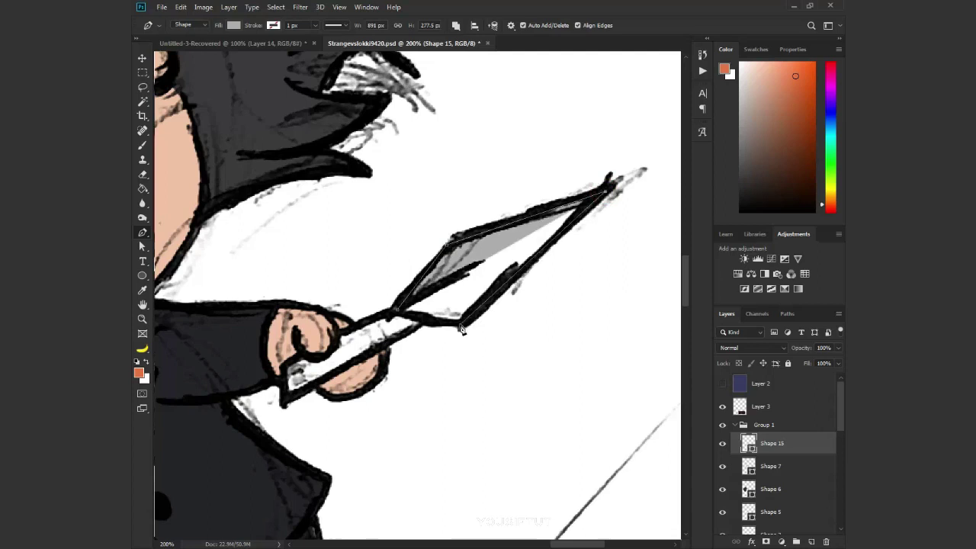
left_click(397, 314)
key("z")
scroll(545, 324, "down", 5)
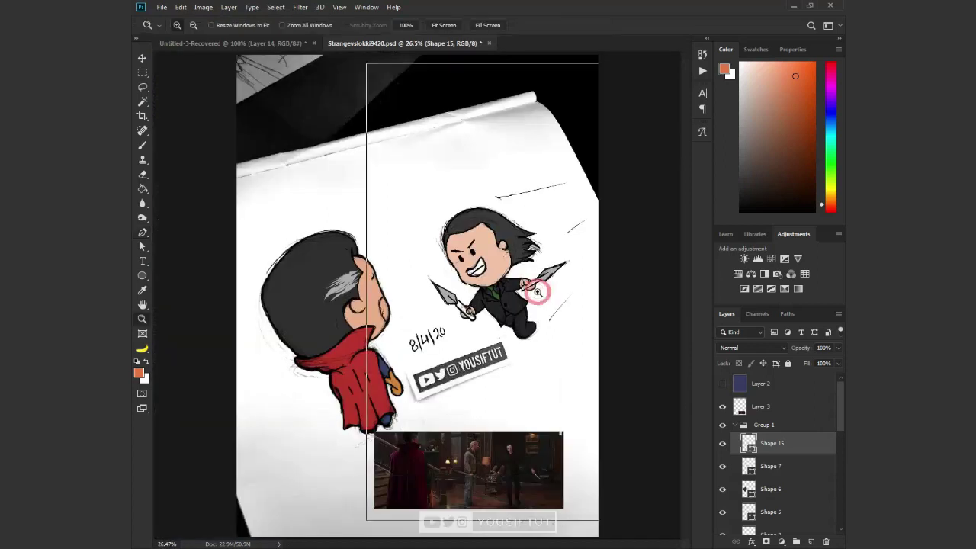
scroll(545, 325, "up", 2)
scroll(545, 324, "down", 1)
double_click(748, 443)
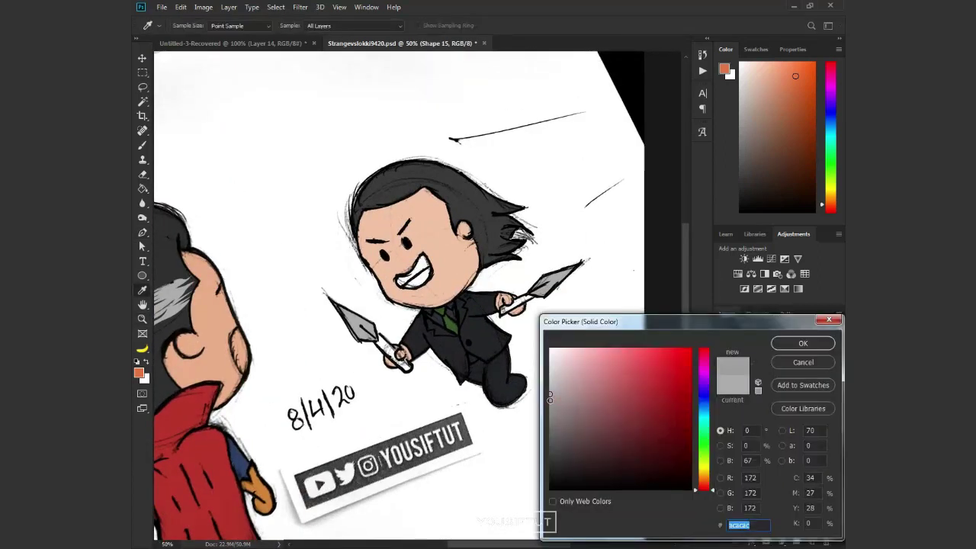
key("Return")
- Trace a highlight over half the left blade and fill it light grey #d2d2d2
scroll(372, 344, "up", 2)
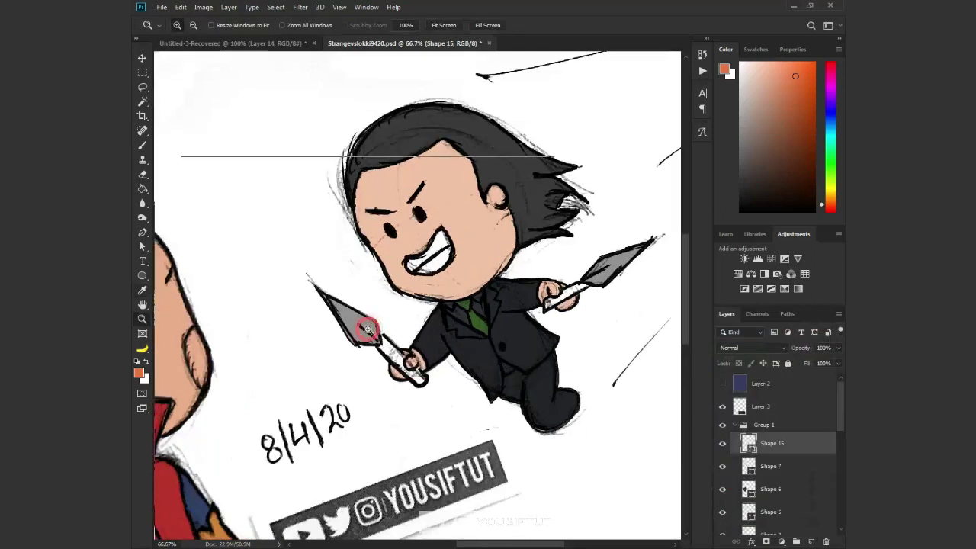
scroll(372, 343, "up", 2)
scroll(372, 344, "up", 1)
key("p")
left_click(408, 376)
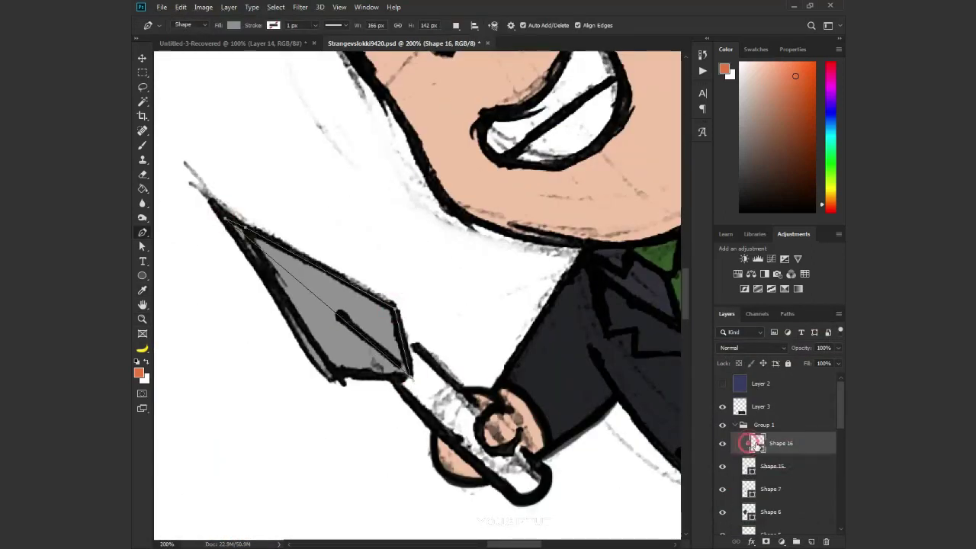
double_click(748, 443)
left_click(538, 373)
left_click(800, 347)
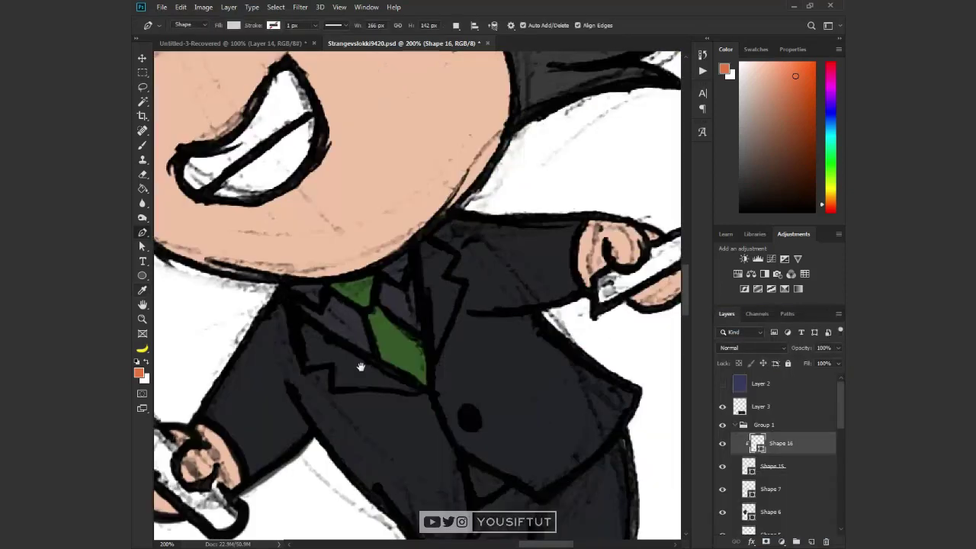
left_click_drag(534, 343, 320, 229)
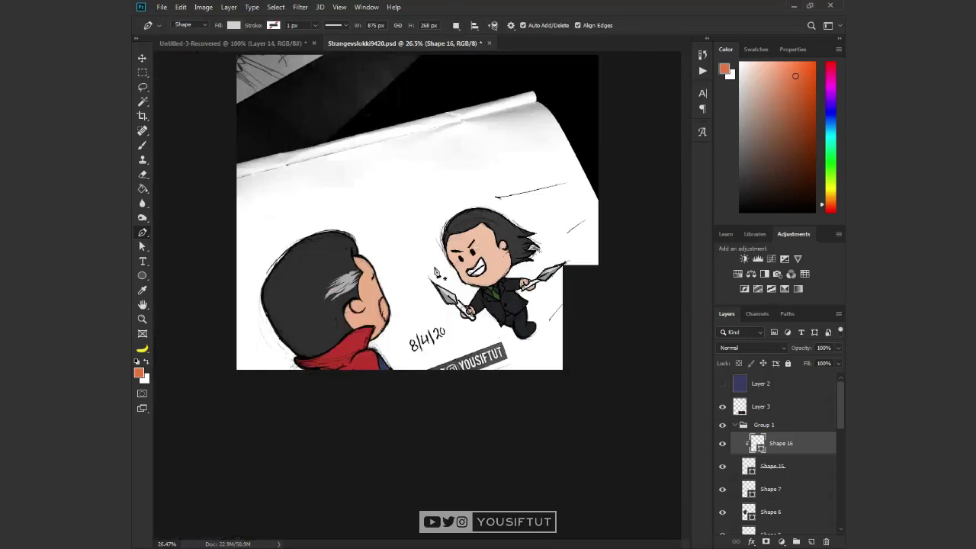
left_click(465, 324)
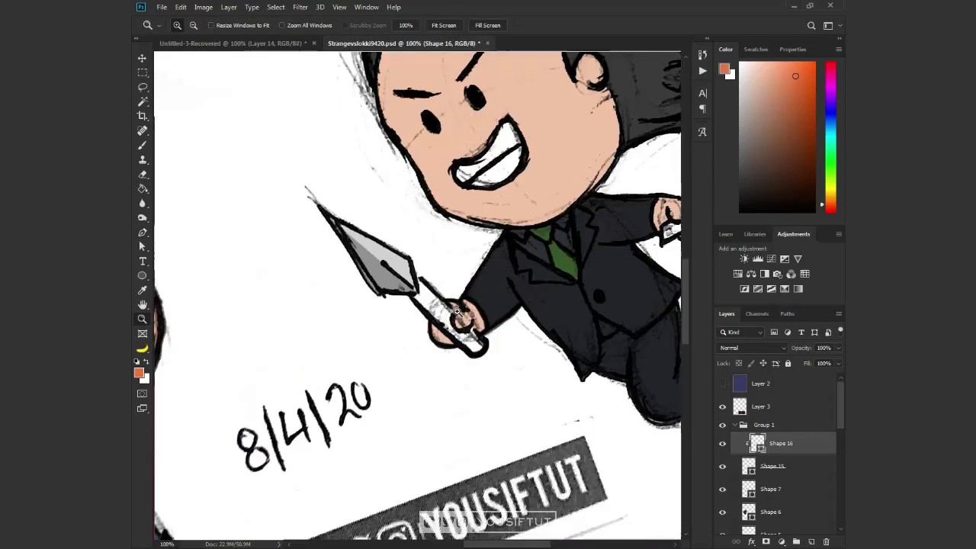
- Trace the left knife handle as a shape filled dark brown-grey 483f38
key("p")
left_click(454, 352)
left_click(515, 371)
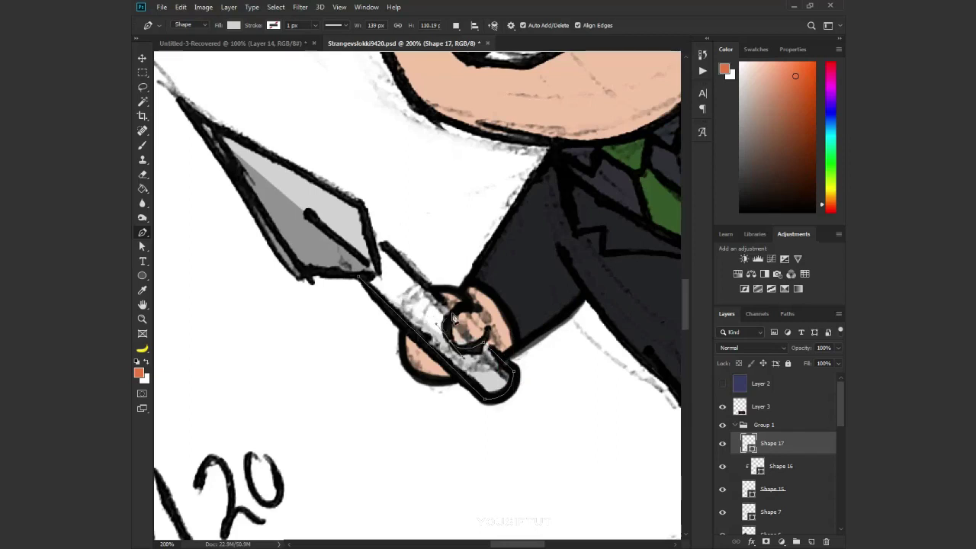
left_click(373, 247)
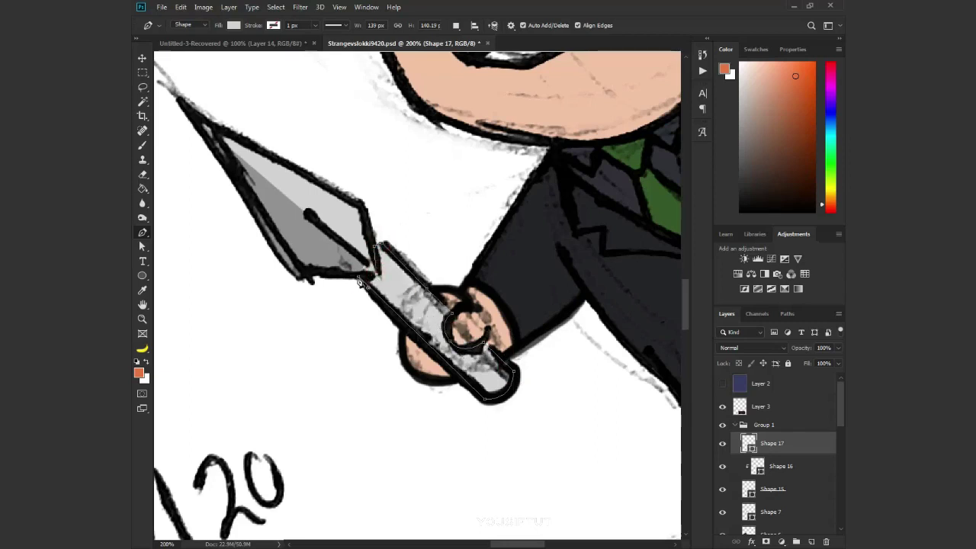
double_click(748, 443)
type("483f38")
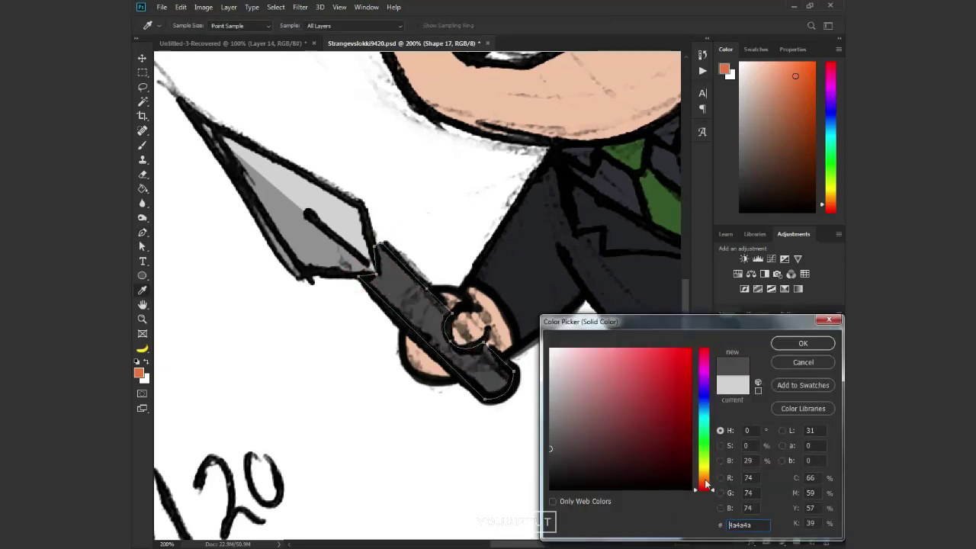
left_click(803, 343)
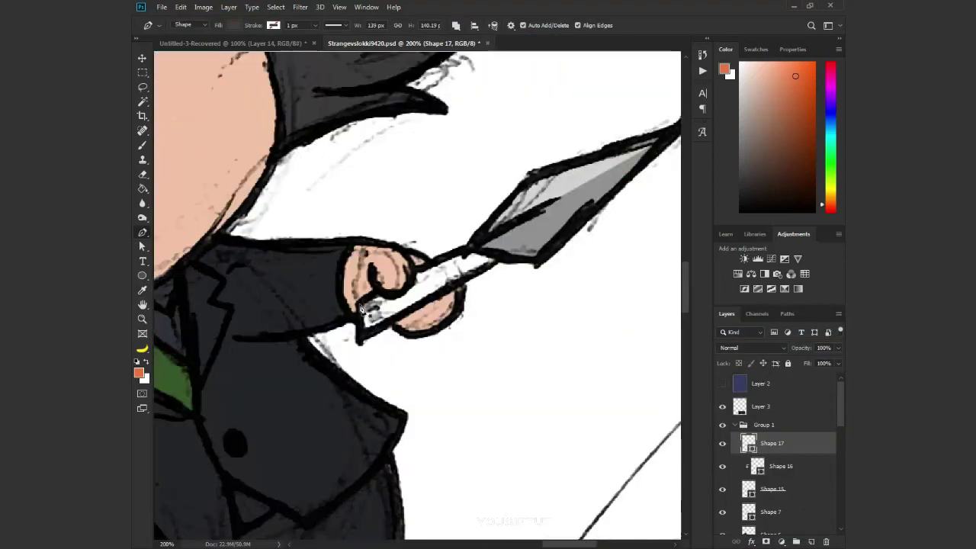
- Add the right knife handle to the same shape and hide the sketch to check colours
left_click(362, 335)
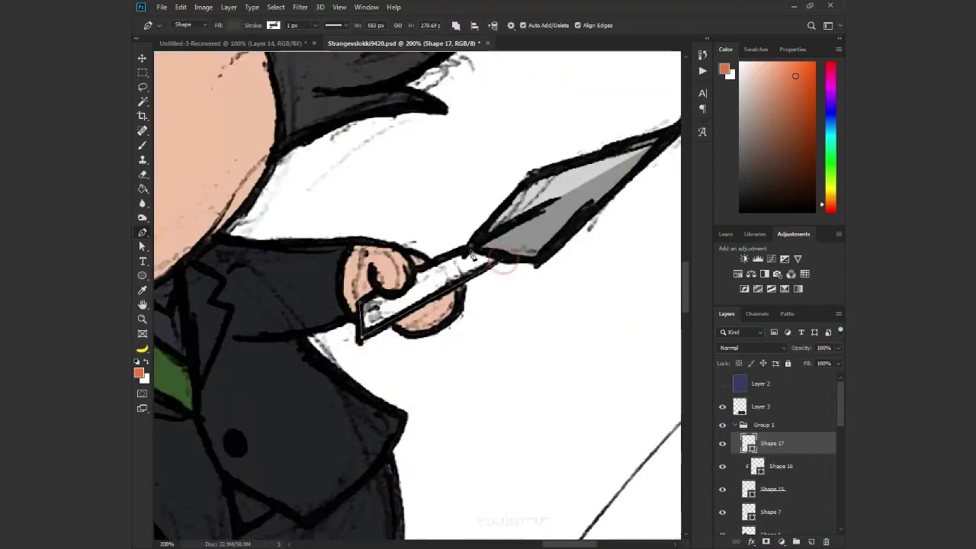
left_click(501, 259)
left_click(464, 249)
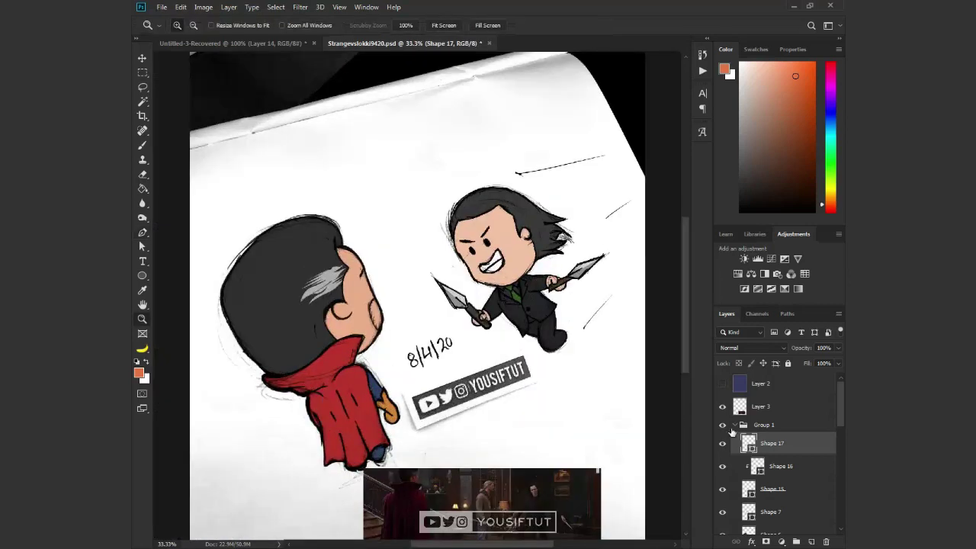
key("v")
left_click(734, 425)
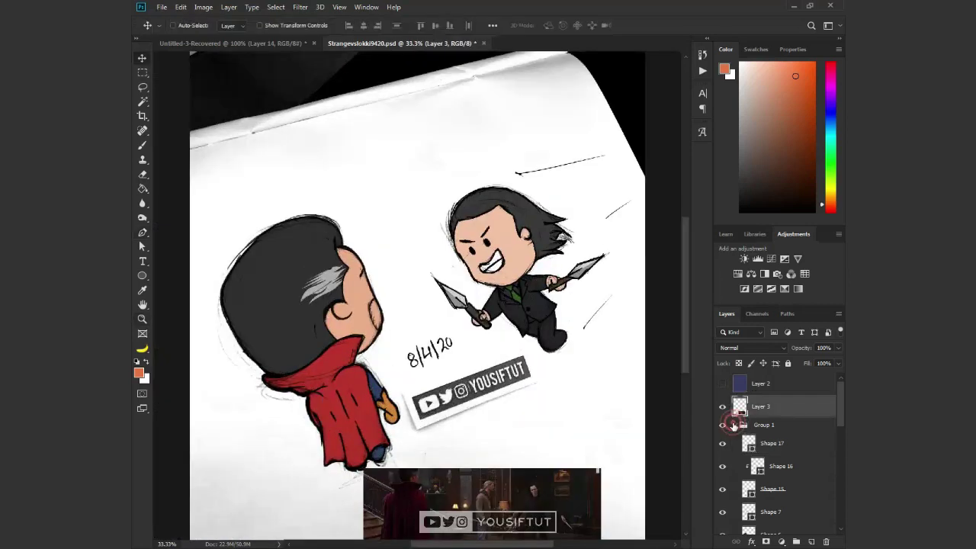
- Toggle the layers' visibility to check the flat colours and save the document
left_click(723, 425, "alt")
left_click(723, 425, "alt")
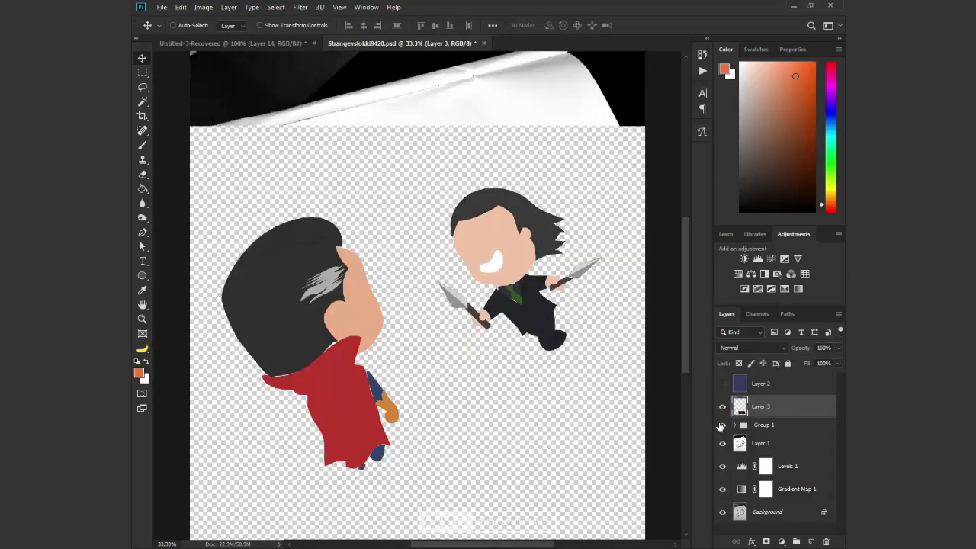
key("ctrl+s")
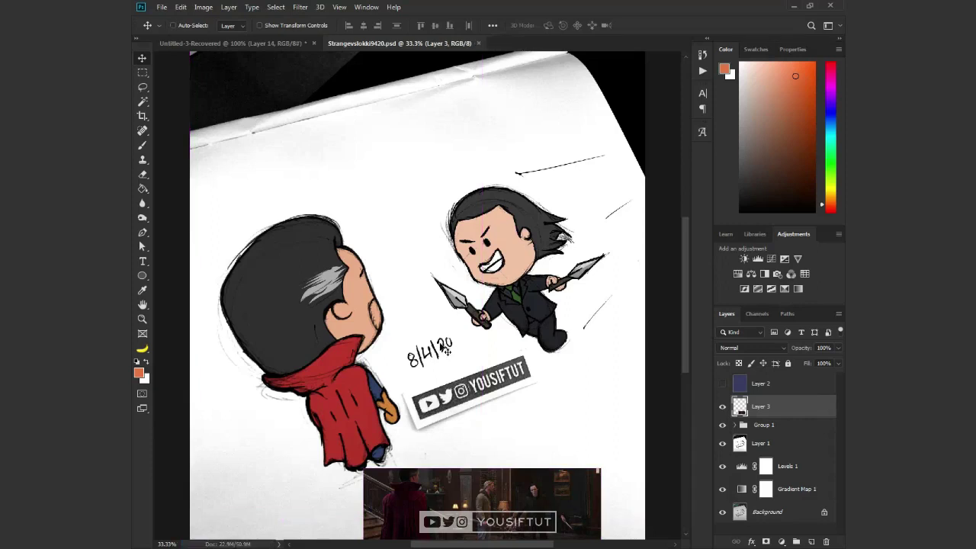
- Load the characters' selection, show purple Layer 2 and mask the characters out of it
left_click_drag(449, 349, 432, 287)
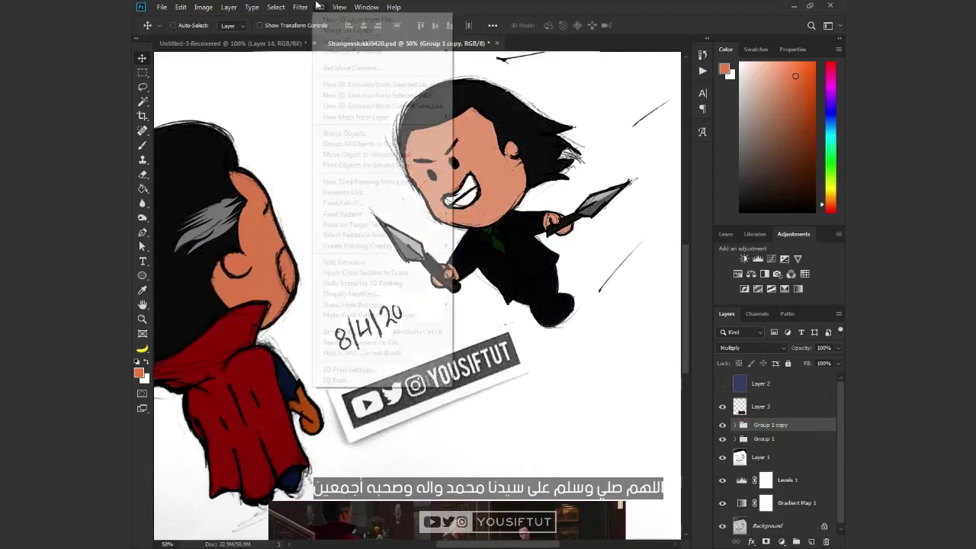
left_click(746, 407, "ctrl")
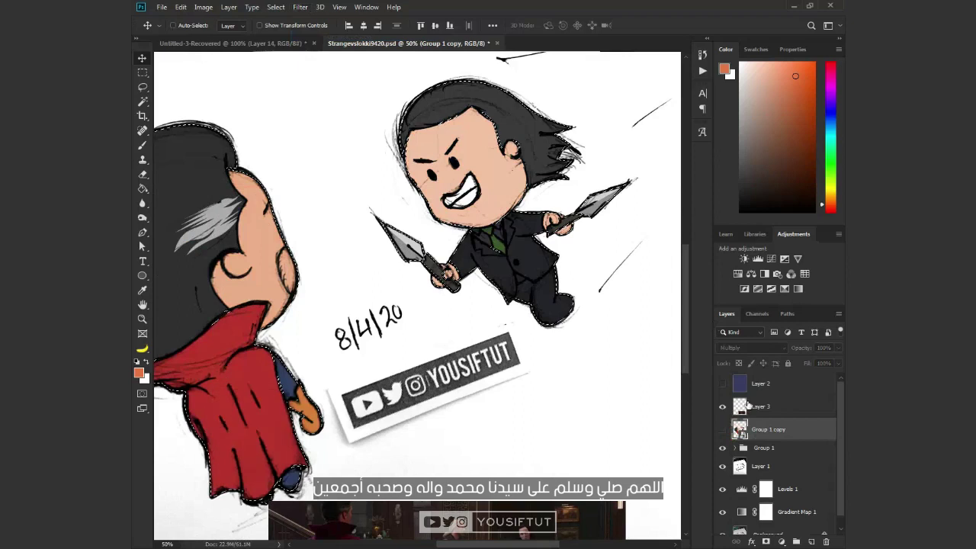
left_click(722, 384)
left_click(762, 383)
left_click(766, 542, "alt")
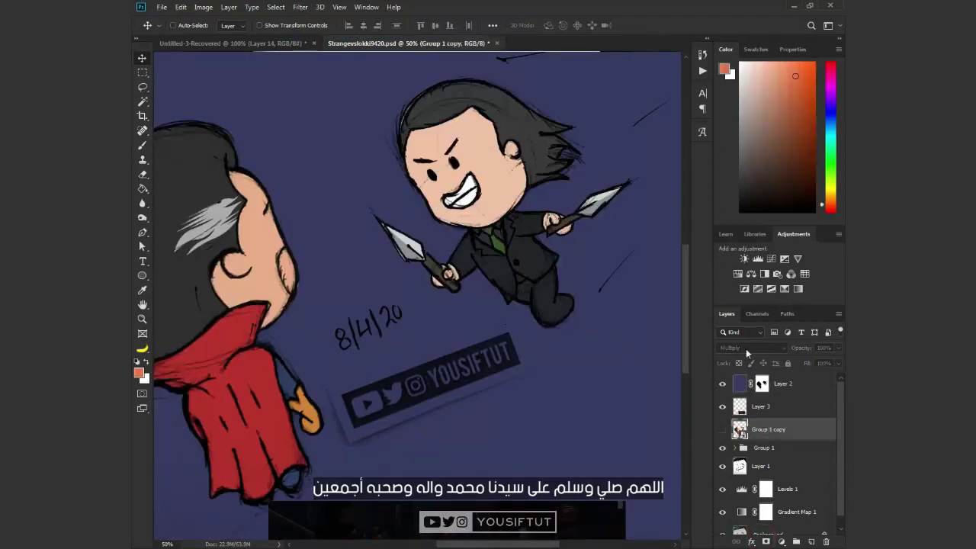
- Duplicate the purple Layer 2 and delete the copy's layer mask
key("z")
left_click(484, 260, "alt")
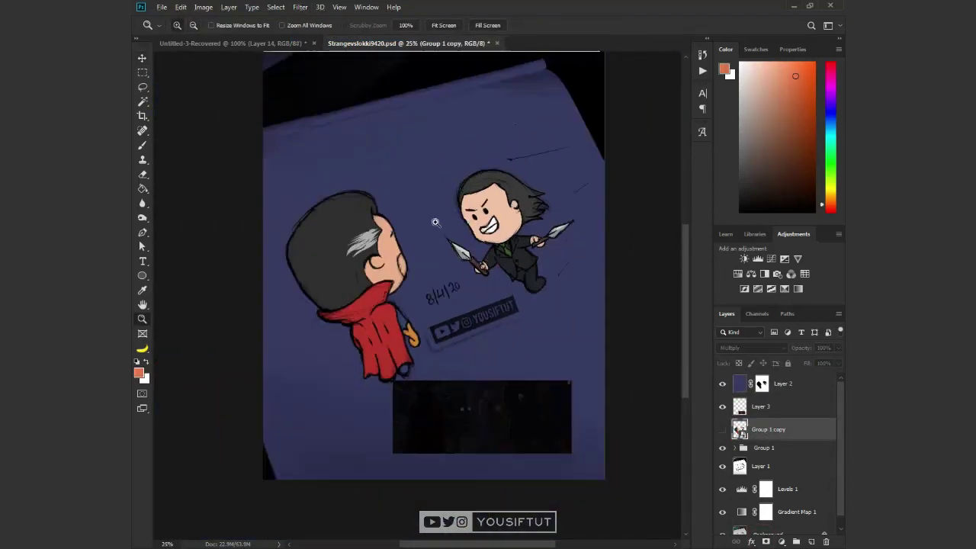
left_click(435, 222)
key("v")
key("ctrl+j")
left_click_drag(762, 384, 826, 542)
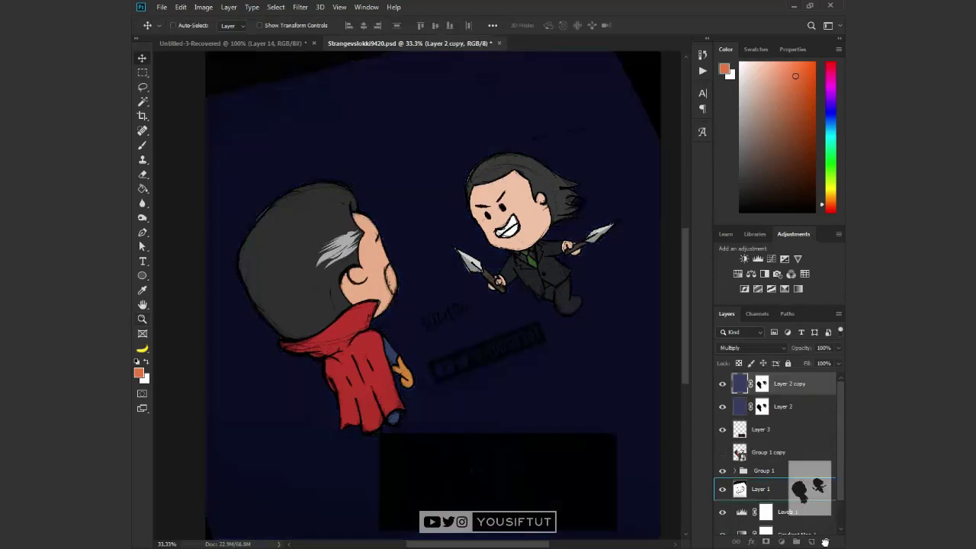
left_click(531, 206)
- Raise the Layer 2 copy's lightness and saturation with Hue/Saturation
key("ctrl+u")
left_click_drag(656, 303, 670, 305)
left_click(663, 278)
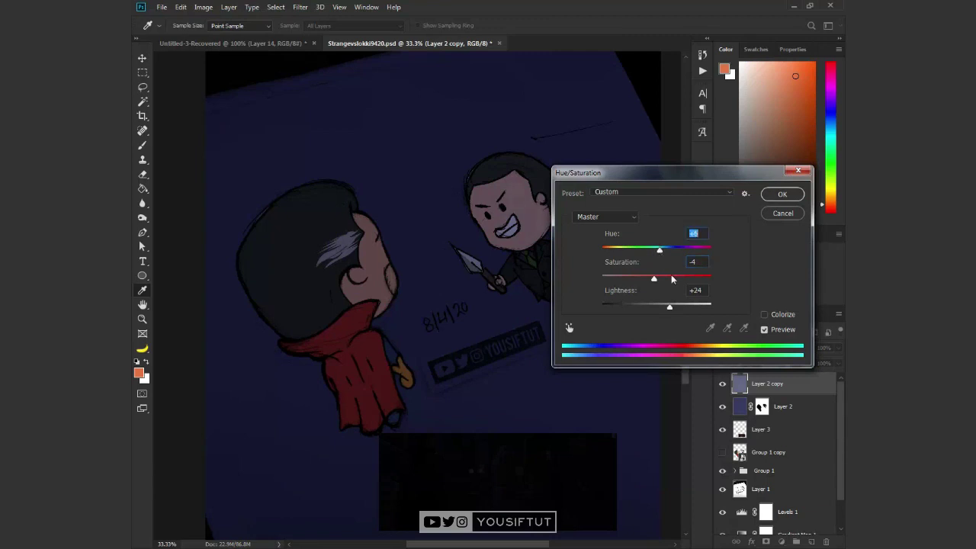
left_click(783, 193)
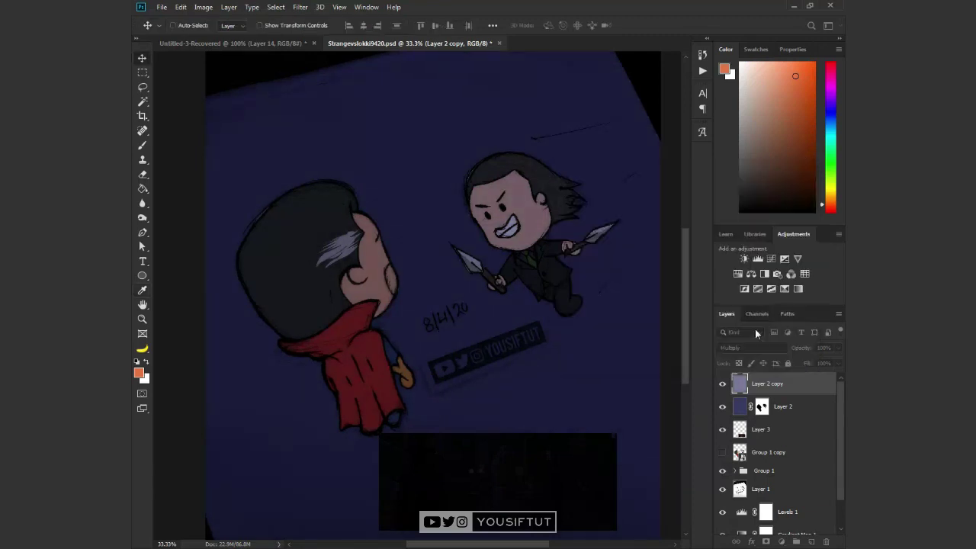
key("z")
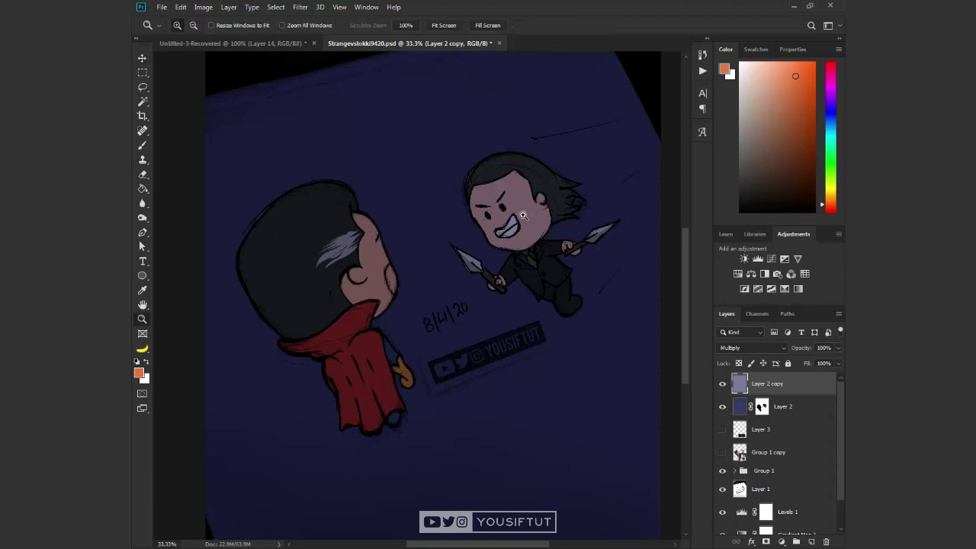
left_click(520, 231)
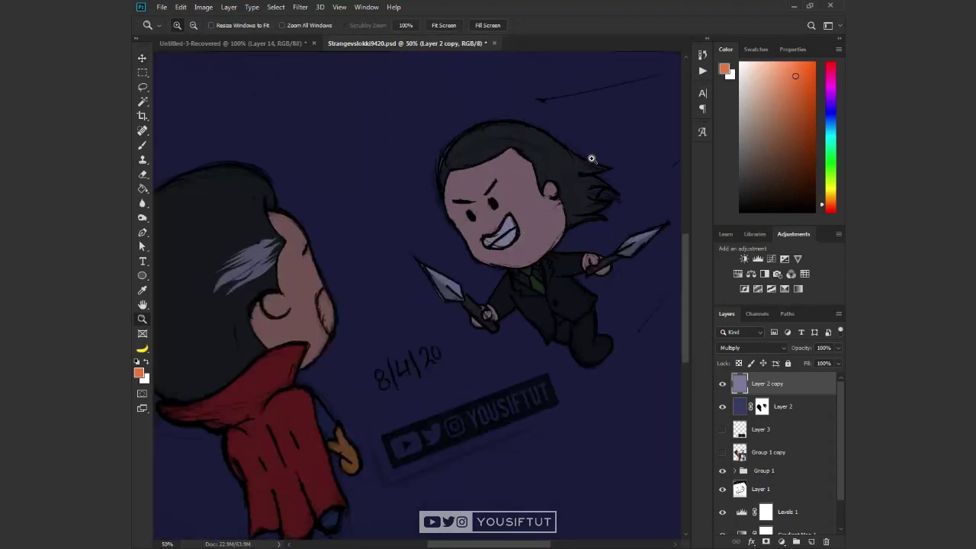
scroll(497, 206, "up", 2)
scroll(444, 235, "down", 2)
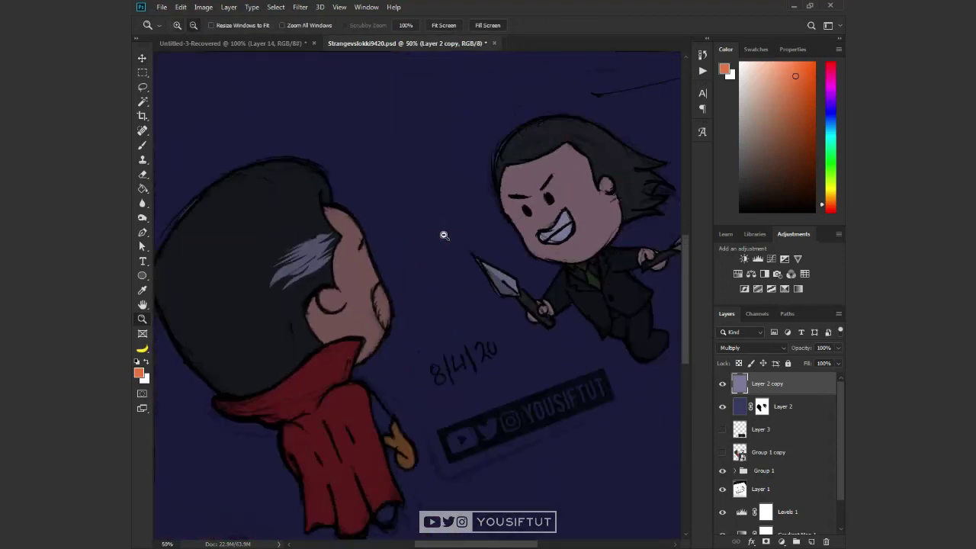
scroll(444, 234, "down", 1)
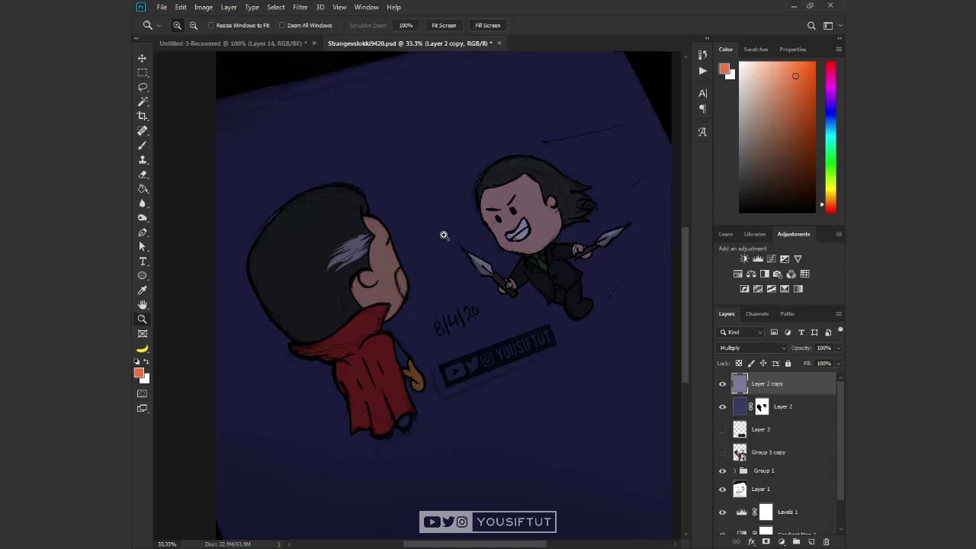
scroll(268, 221, "up", 1)
scroll(268, 221, "up", 1)
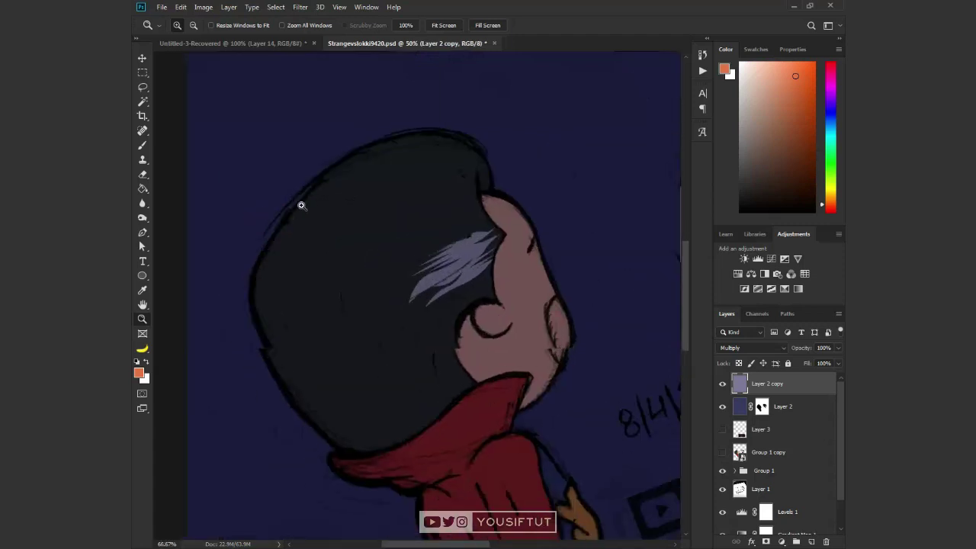
- Start a pen shape along Doctor Strange's hood and collar at 20% opacity
key("p")
left_click_drag(286, 350, 311, 393)
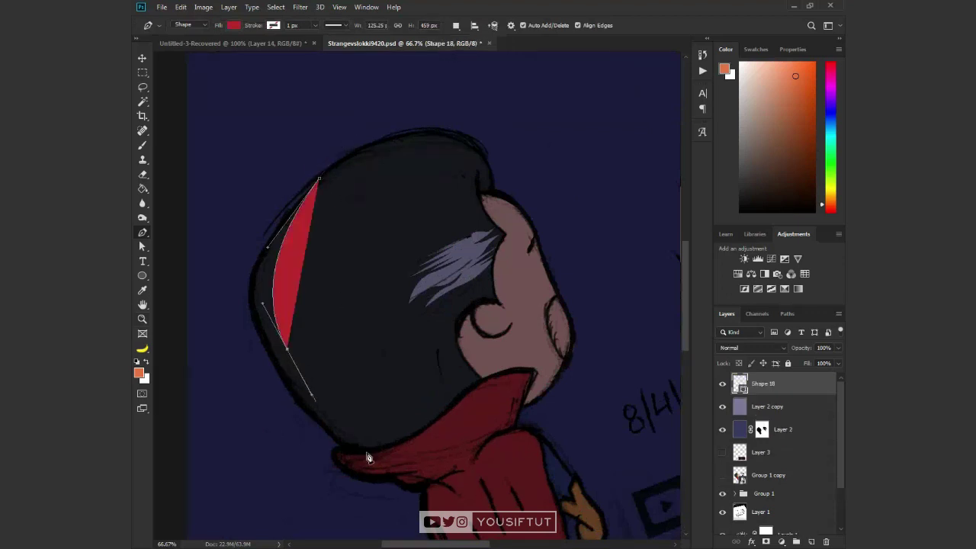
left_click_drag(368, 452, 347, 454)
key("2")
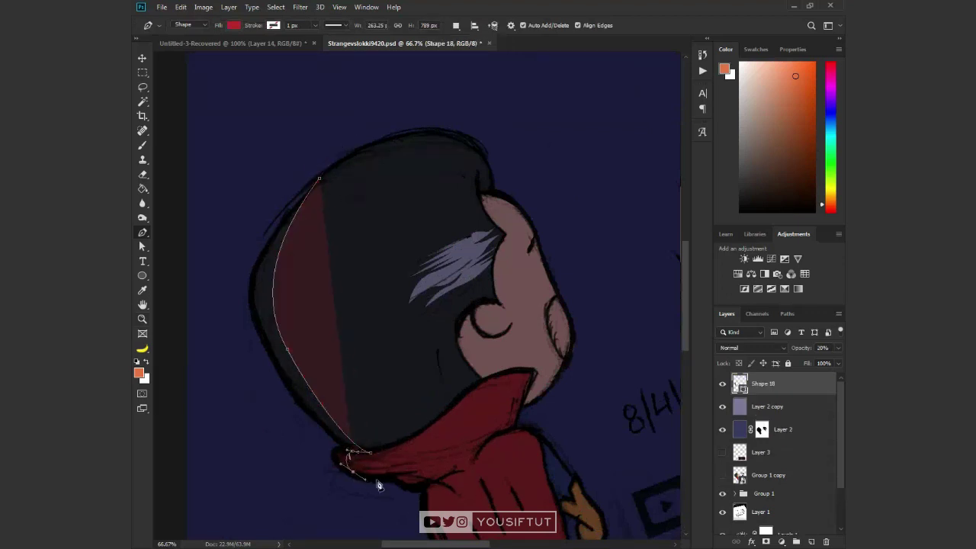
left_click_drag(419, 486, 429, 485)
key("ctrl+plus")
mouse_move(447, 381)
left_mouse_down()
mouse_move(420, 248)
mouse_move(400, 209)
left_mouse_up()
left_click(398, 242)
left_click_drag(397, 311, 411, 342)
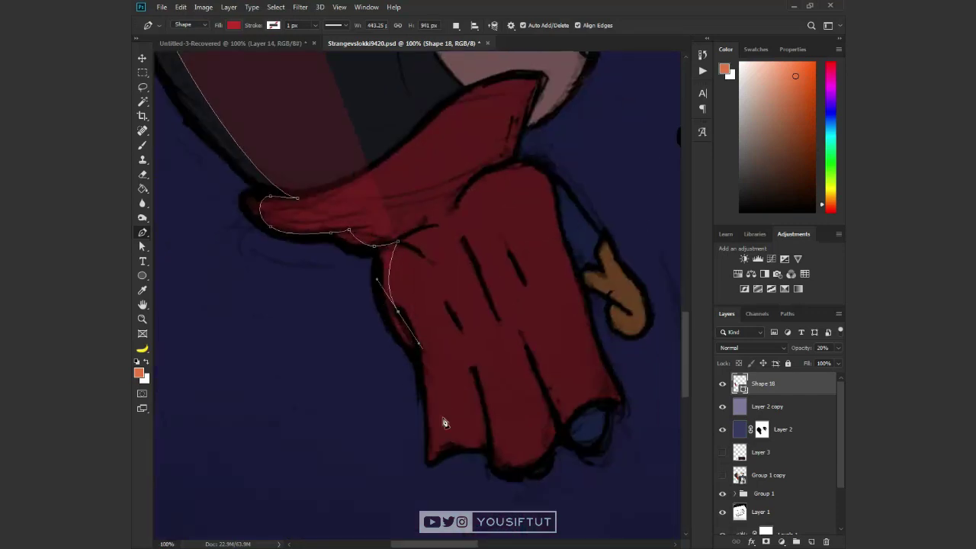
- Continue the rim outline around the cape folds and bottom, closing it at the start
left_click_drag(447, 455, 488, 453)
left_click(473, 373)
left_click_drag(560, 436, 556, 408)
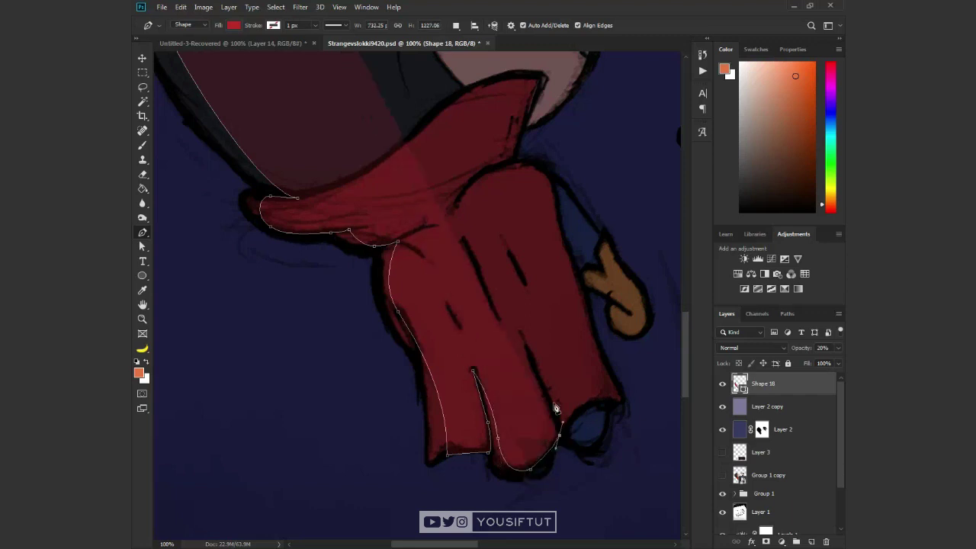
left_click(529, 355)
left_click(610, 400)
left_click(572, 418)
left_click_drag(473, 468, 478, 464)
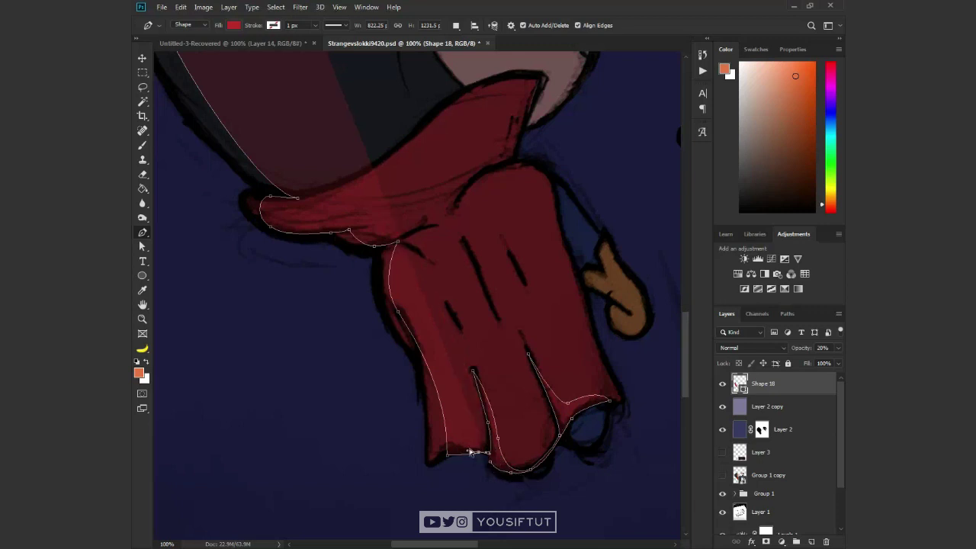
scroll(470, 452, "up", 2)
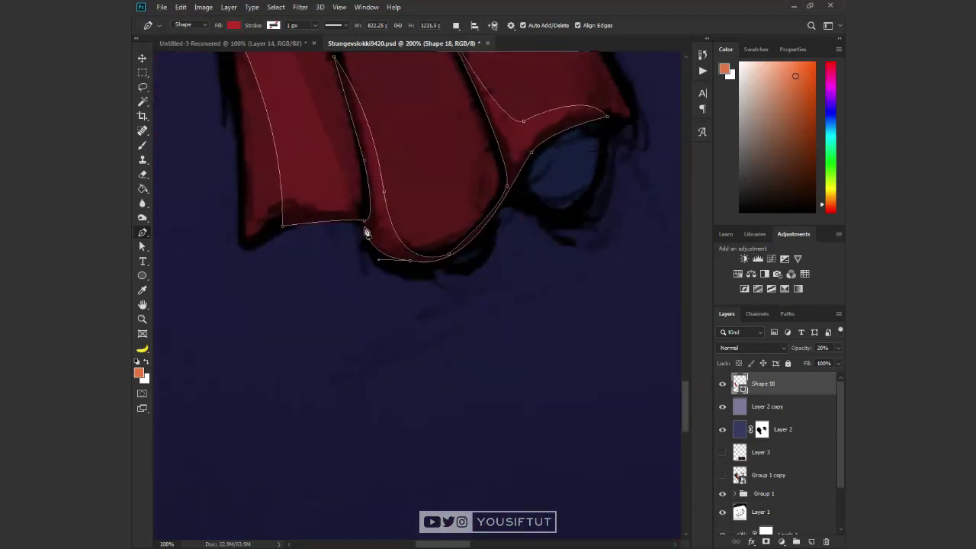
scroll(317, 146, "down", 2)
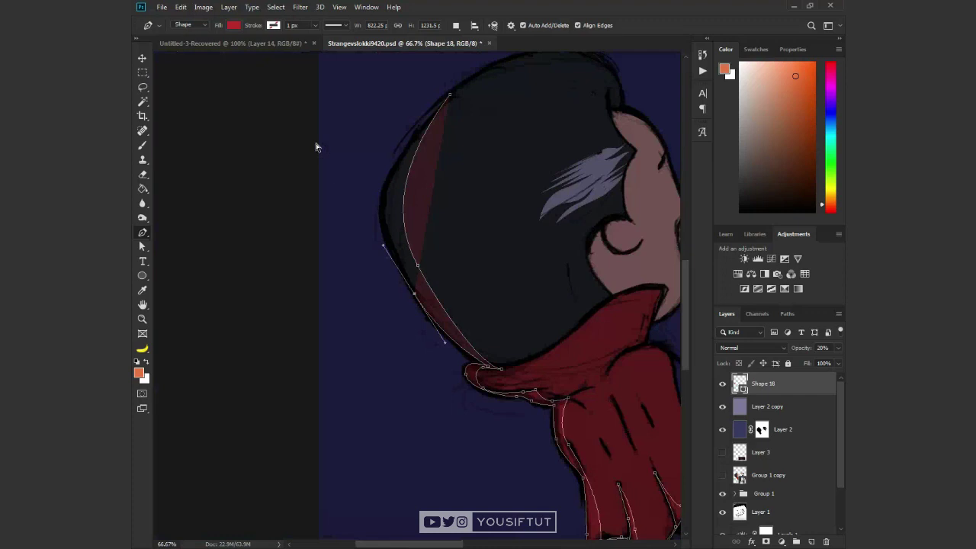
left_click(448, 111)
scroll(448, 153, "up", 2)
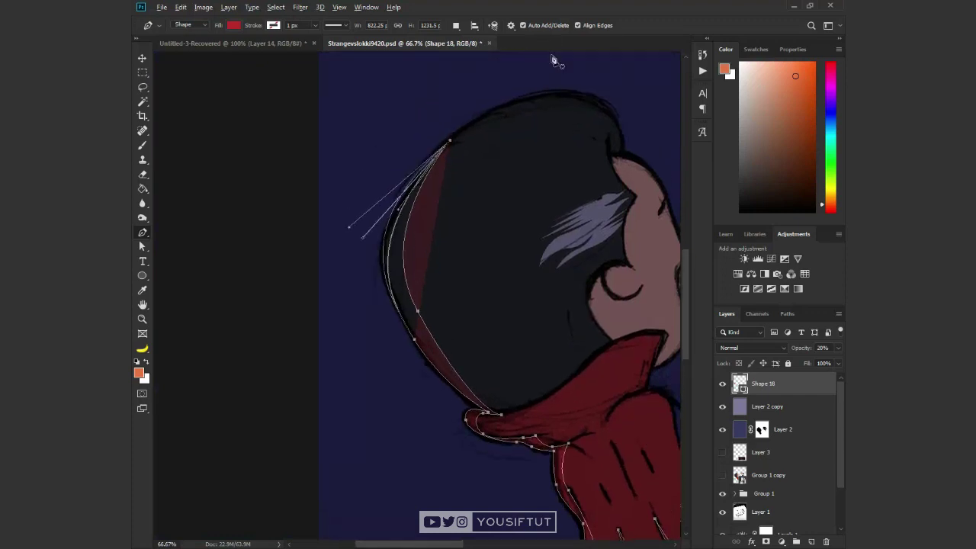
- Copy Layer 2's mask onto Shape 18 and group it into Group 2
key("v")
left_click_drag(763, 431, 762, 386)
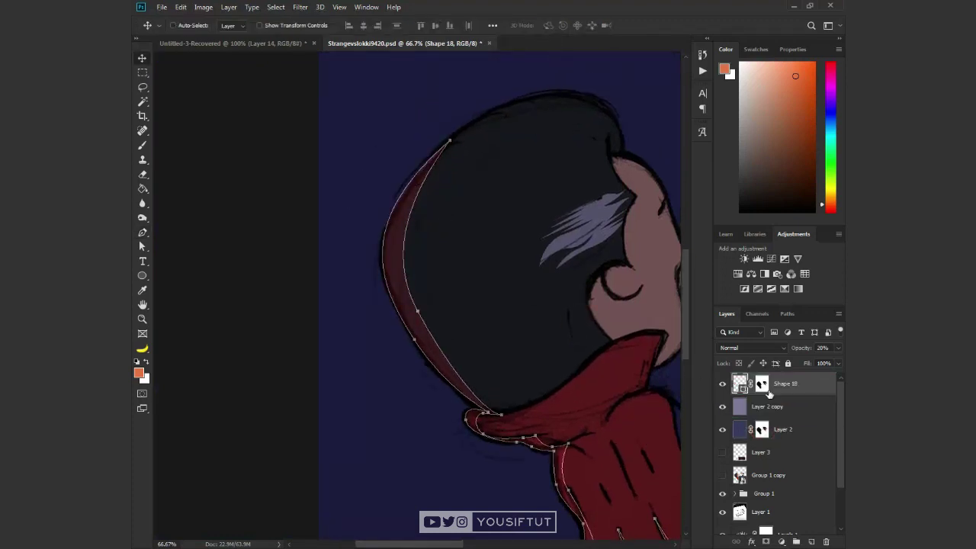
key("ctrl+i")
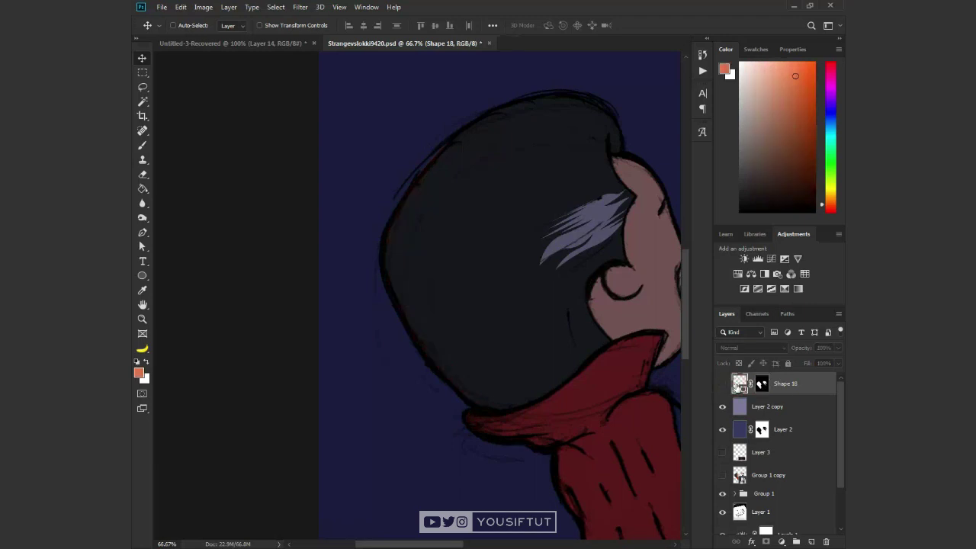
key("0")
key("ctrl+g")
- Set the rim group's blend mode to Color Dodge
left_click(737, 379)
left_click(753, 348)
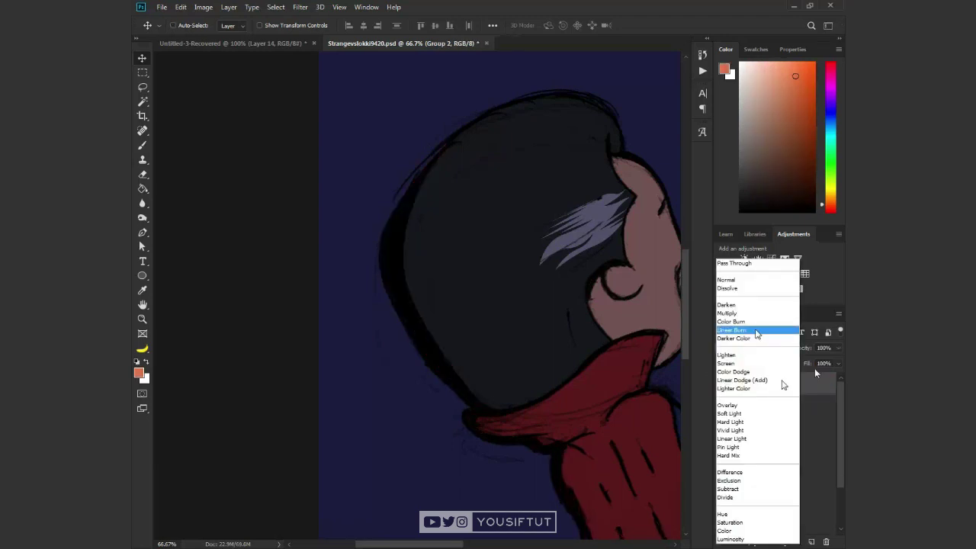
left_click(733, 372)
left_click_drag(496, 339, 451, 319)
key("ctrl+minus")
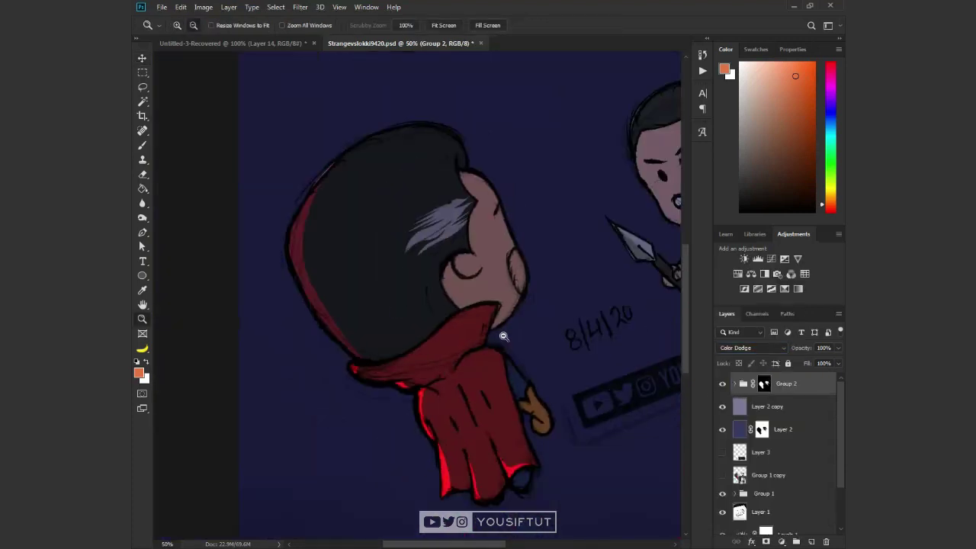
- Change the rim shape's fill from red to a pale green
left_click(735, 384)
double_click(752, 406)
left_click_drag(699, 418, 699, 446)
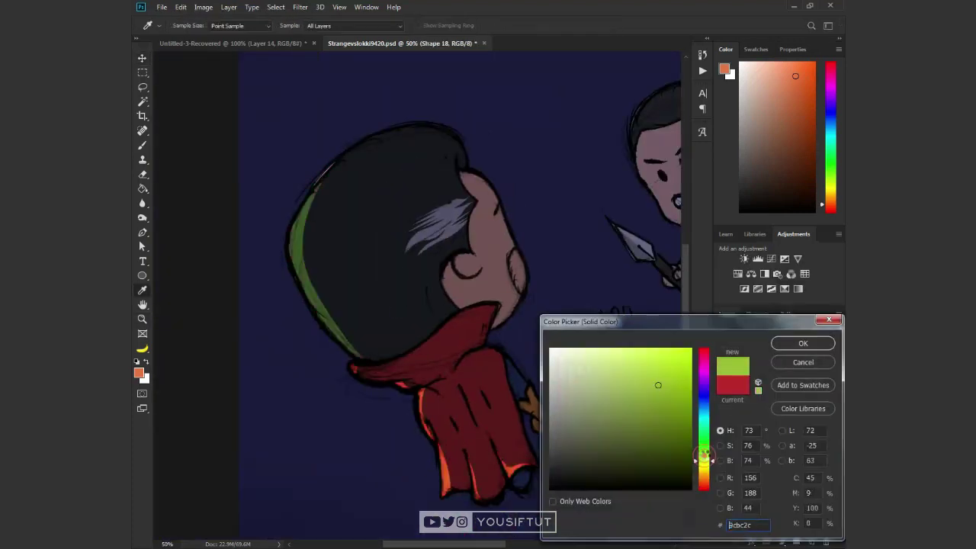
left_click_drag(634, 368, 623, 375)
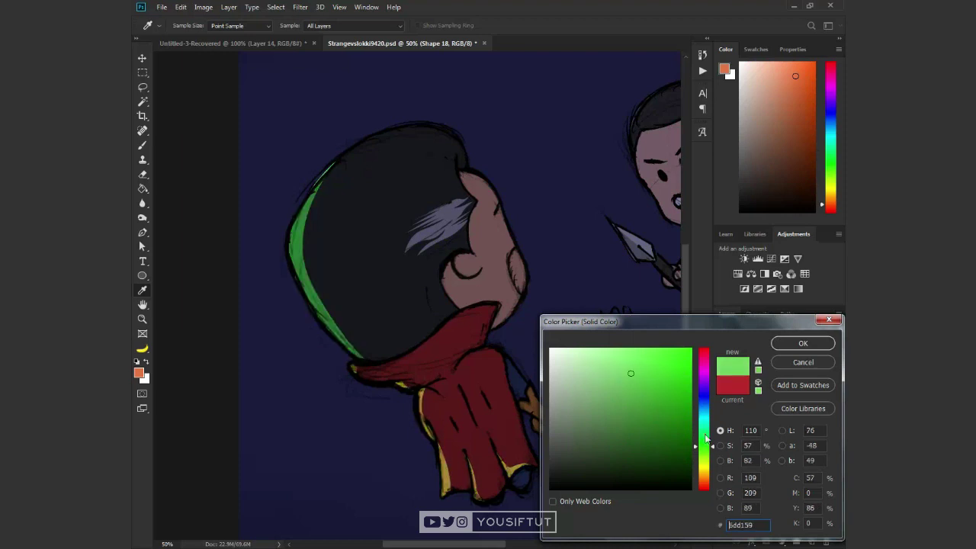
key("Return")
- Give the rim shape a brightening blend mode and a deeper green fill, 247d2f
left_click(751, 348)
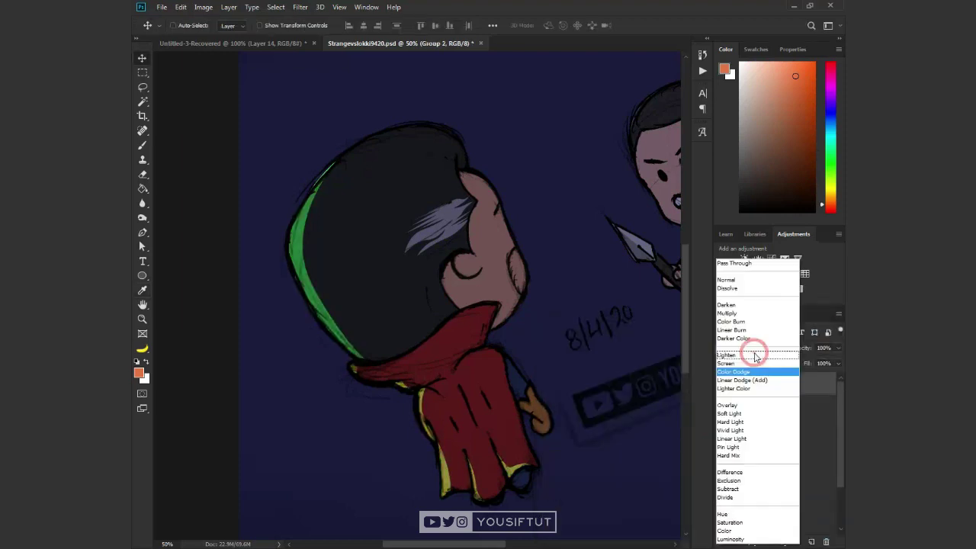
left_click(751, 379)
double_click(748, 407)
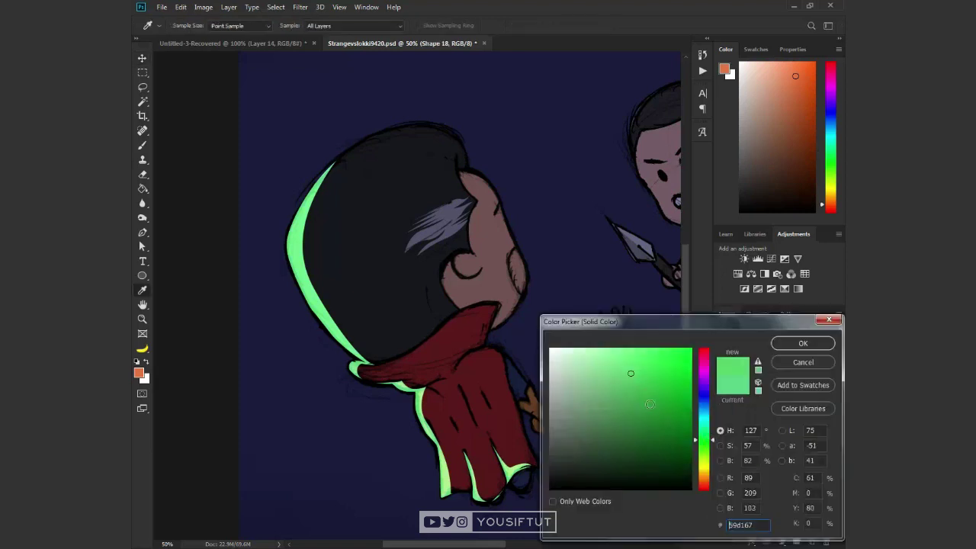
left_click_drag(669, 450, 650, 419)
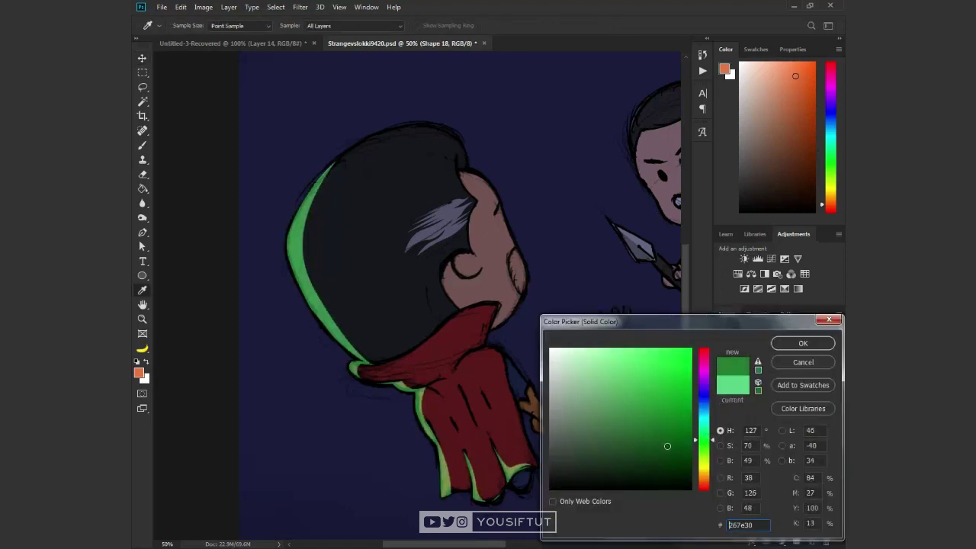
key("Return")
scroll(770, 457, "down", 3)
left_click(763, 466)
- Duplicate the Layer 1 line art to the top of the stack and set it to Multiply
key("ctrl+j")
key("ctrl+shift+bracketright")
left_click(735, 407)
left_click(751, 348)
left_click(751, 313)
key("z")
left_click(429, 296, "alt")
- Lasso the paper and apply Levels 29 / 1.00 / 203 to Layer 4
key("l")
left_click(223, 166)
left_click(614, 78)
left_click(665, 174)
left_click(603, 378)
double_click(312, 467)
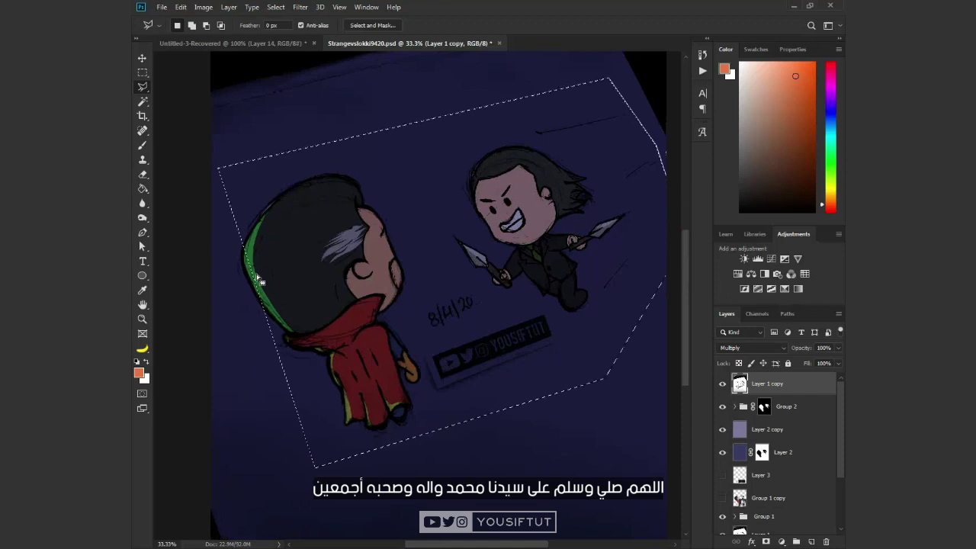
left_click(761, 383)
key("ctrl+l")
left_click_drag(756, 274, 726, 274)
left_click_drag(615, 275, 631, 277)
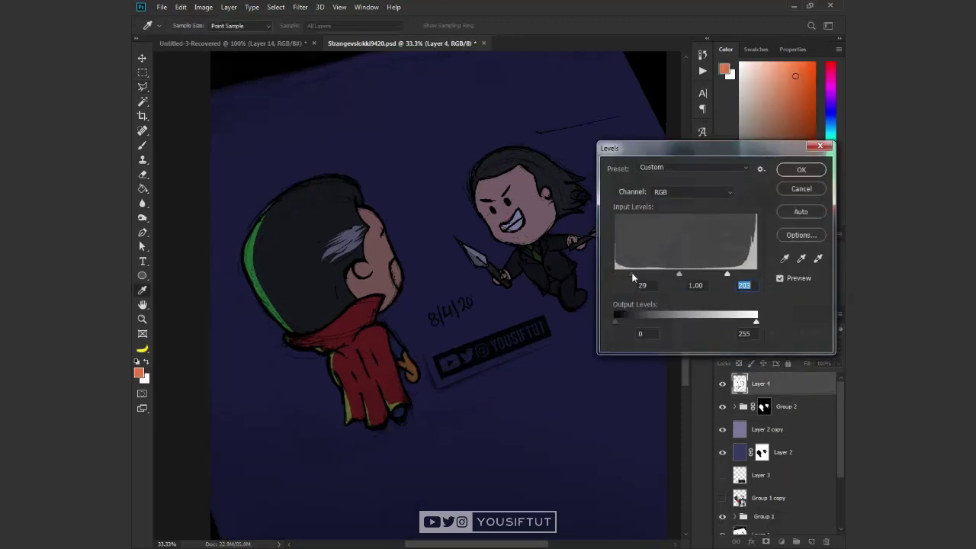
key("Return")
- Adjust background Layer 2 to Hue +4, Saturation +13, Lightness +11
key("z")
left_click(501, 273, "alt")
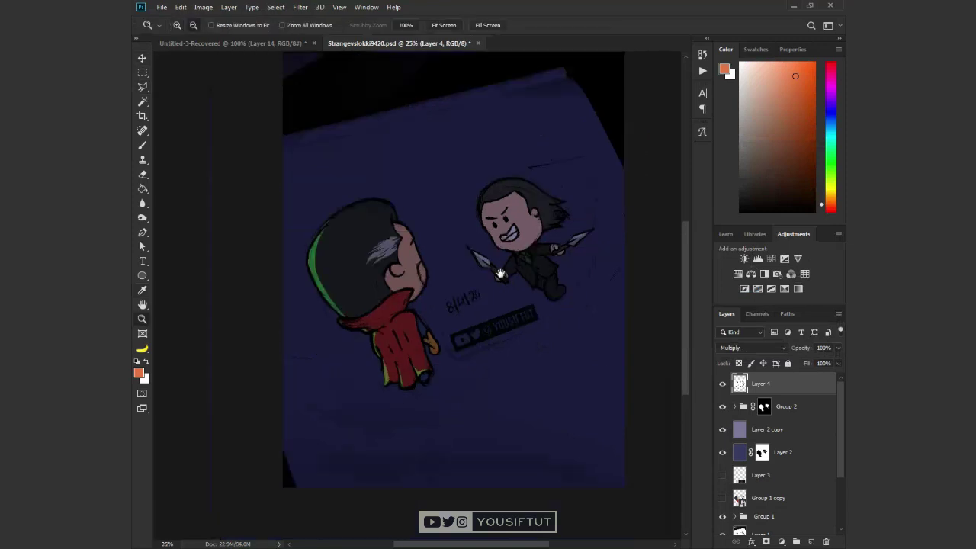
key("i")
left_click(770, 452)
key("ctrl+u")
left_click_drag(656, 305, 663, 307)
left_click_drag(652, 252, 662, 252)
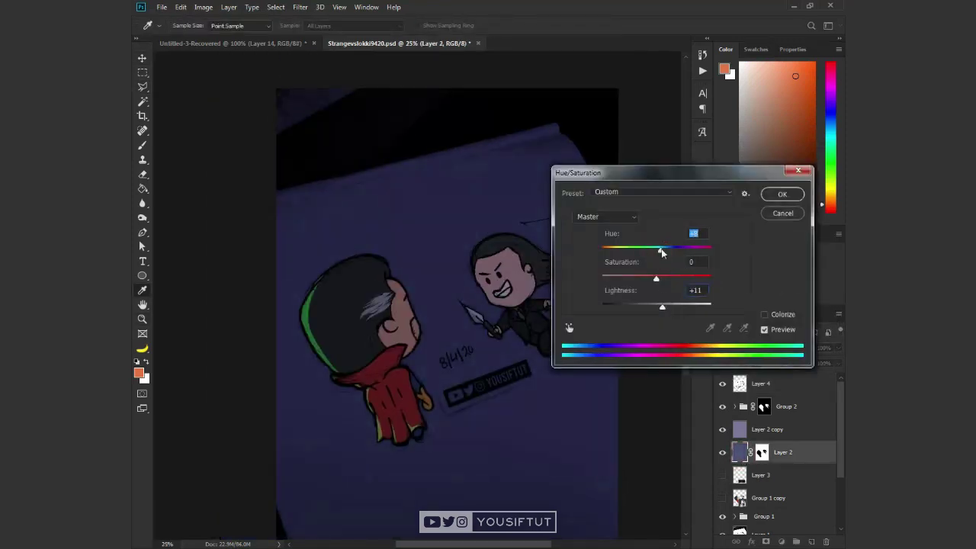
left_click(782, 194)
left_click(794, 430)
key("z")
left_click_drag(247, 157, 562, 534)
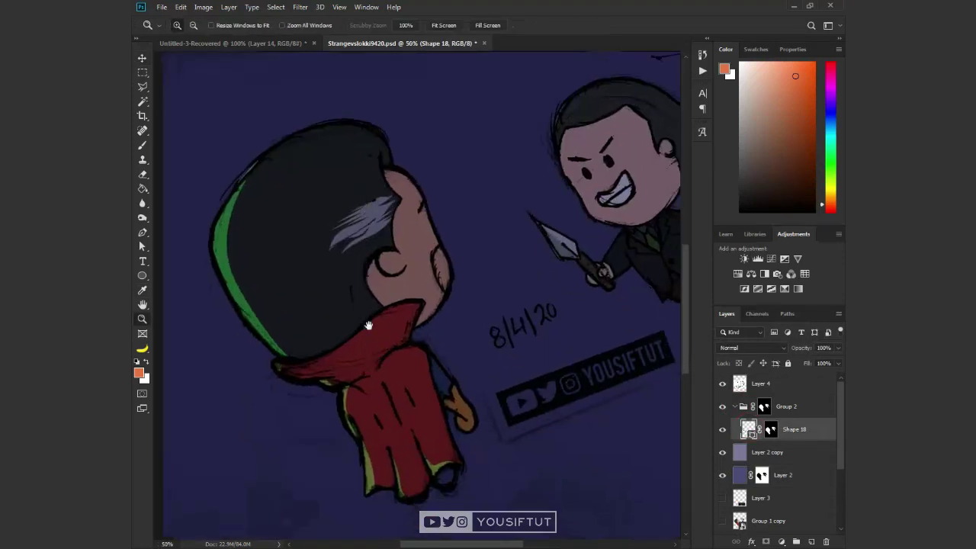
- Confirm Shape 18's darker green fill and show the rim shape's path outline
double_click(749, 429)
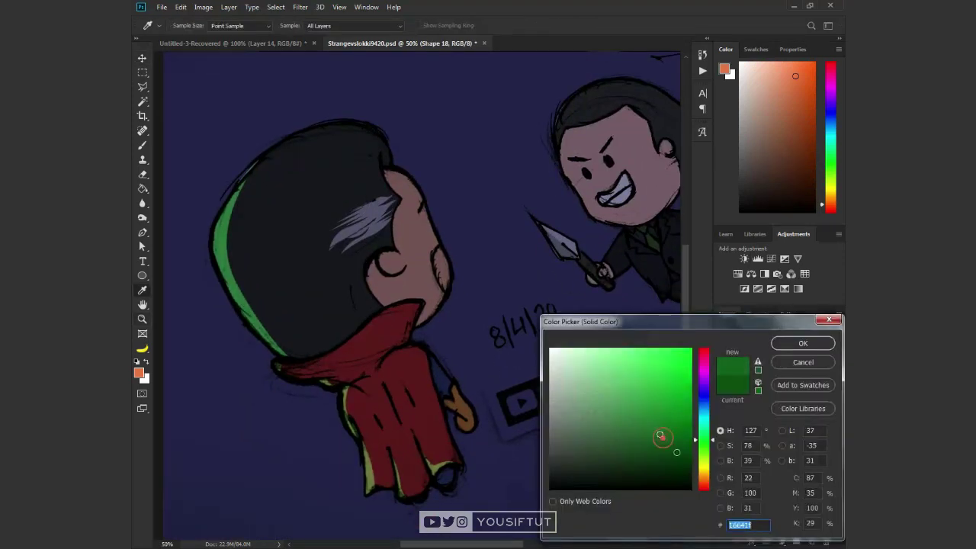
left_click(804, 343)
key("a")
left_click(286, 374)
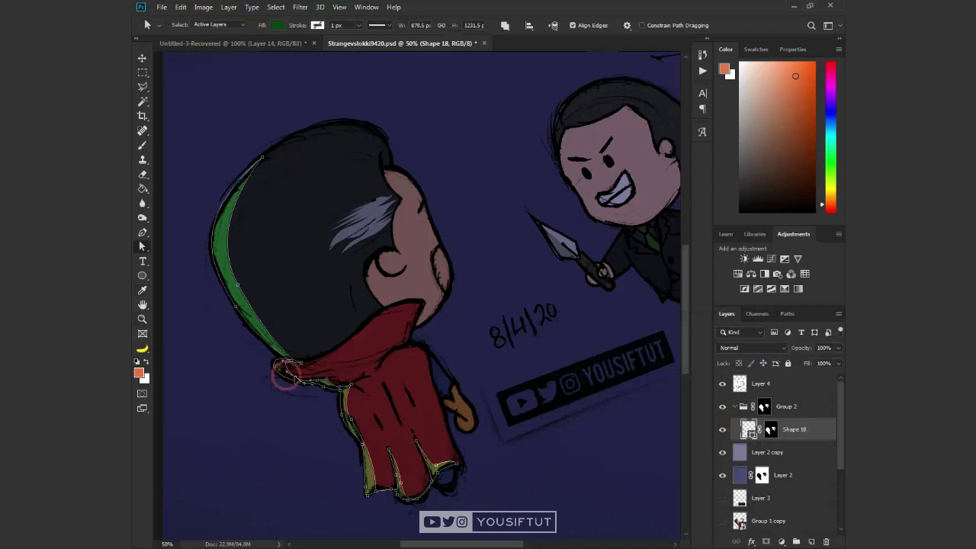
- Select the Multiply overlay Layer 4 and erase stray sketch strokes near Strange's cape collar
key("z")
left_click(777, 389)
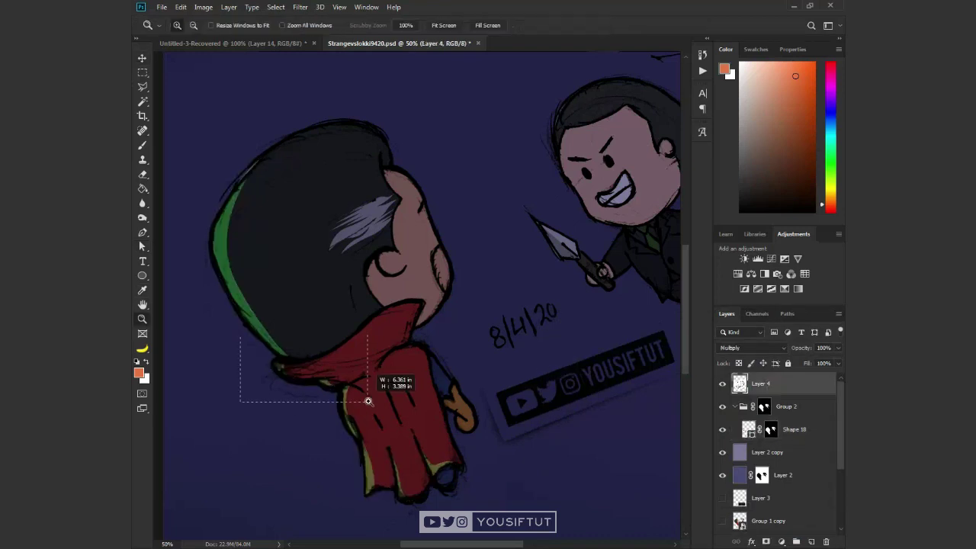
left_click_drag(360, 395, 403, 316)
key("e")
right_click(406, 316)
key("Escape")
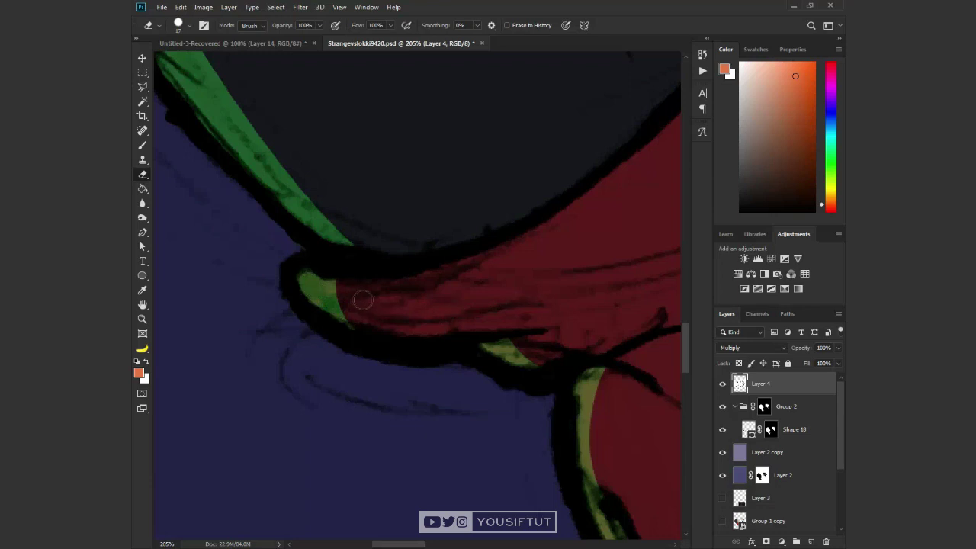
- Reselect Shape 18, try a teal rim colour, then settle on green 227b2d
key("z")
left_click_drag(541, 348, 337, 351)
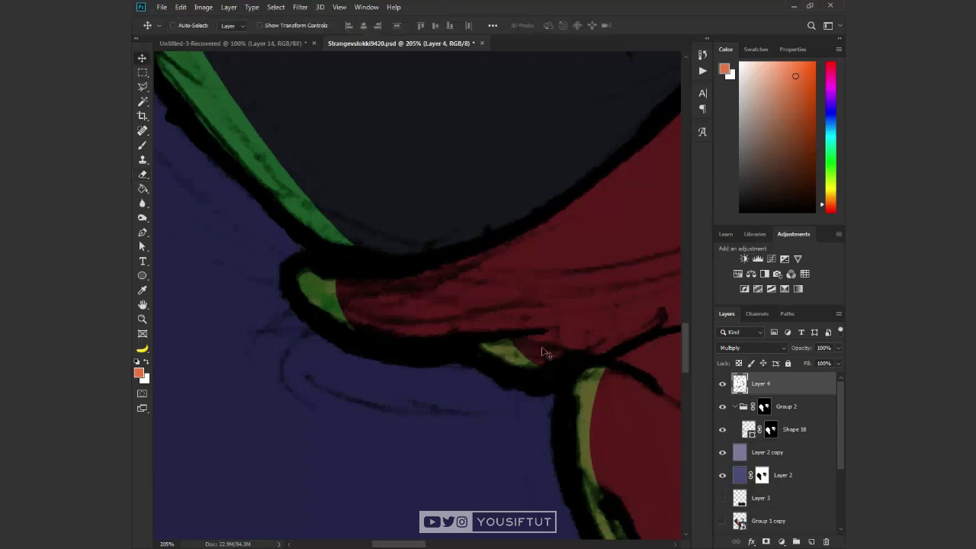
key("v")
left_click(337, 351, "ctrl")
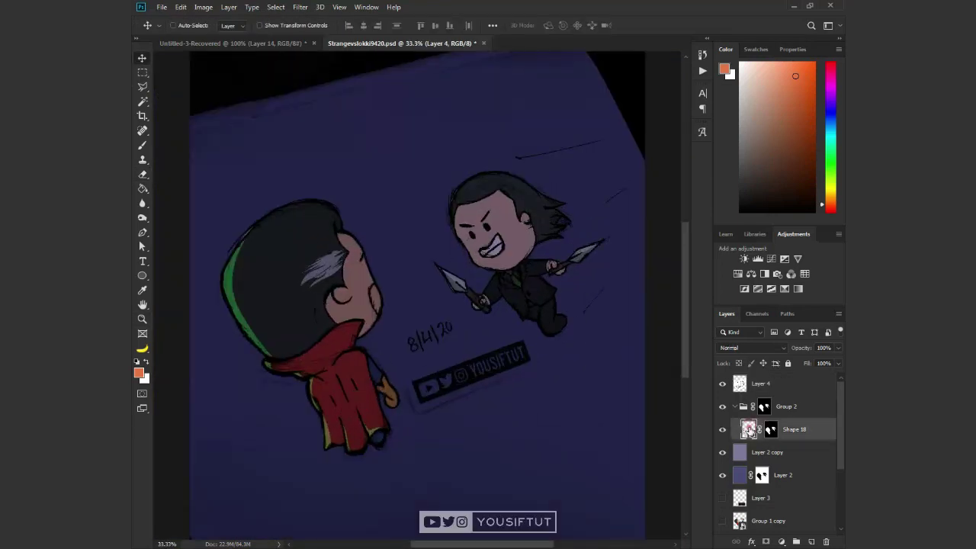
left_click_drag(707, 428, 708, 442)
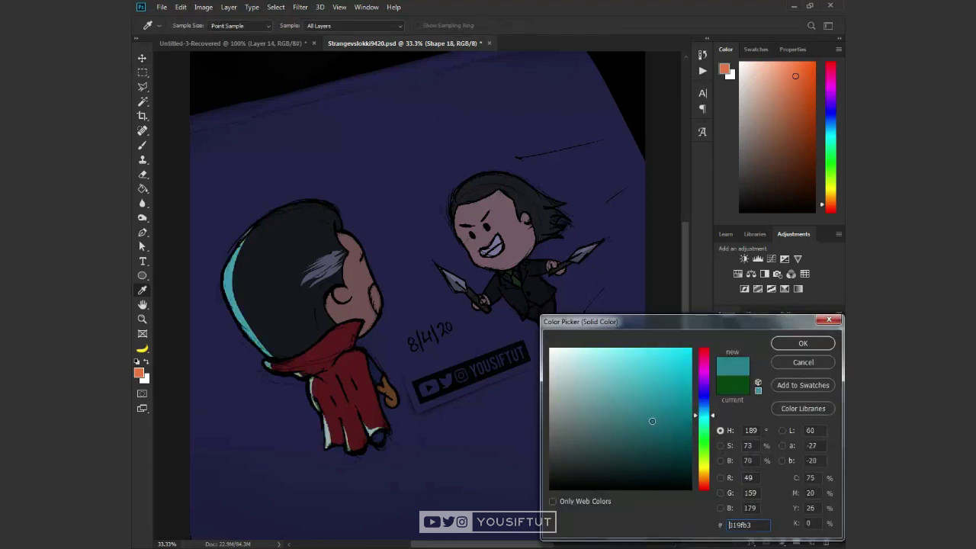
left_click(708, 445)
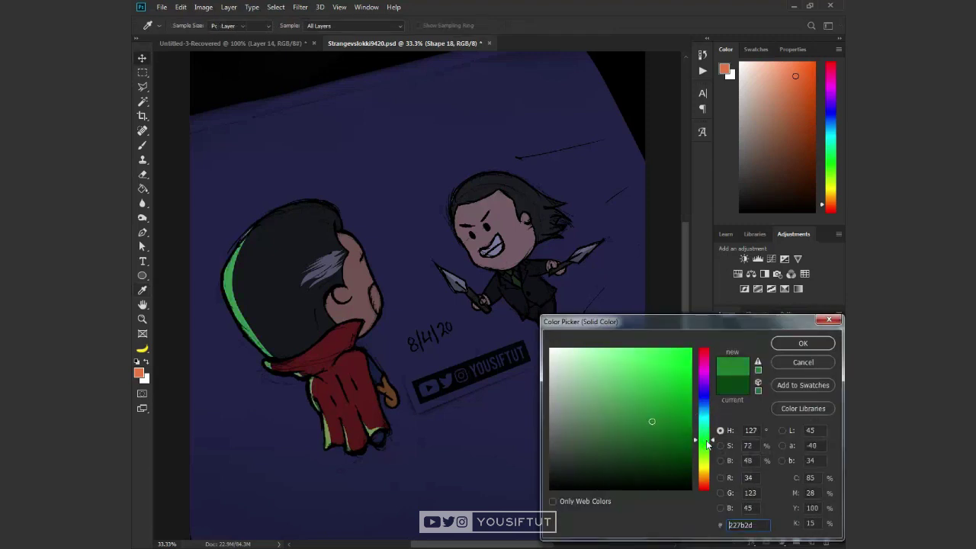
key("Return")
key("z")
left_click(427, 314)
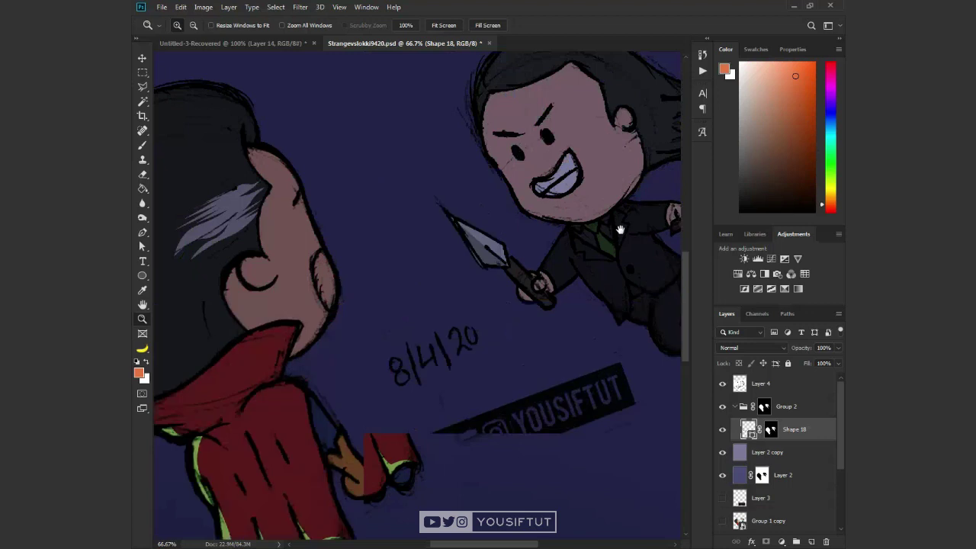
- Draw a green rim-light shape from Loki's hairline down his face and along his jaw
left_click_drag(621, 229, 536, 302)
left_click(392, 203)
key("p")
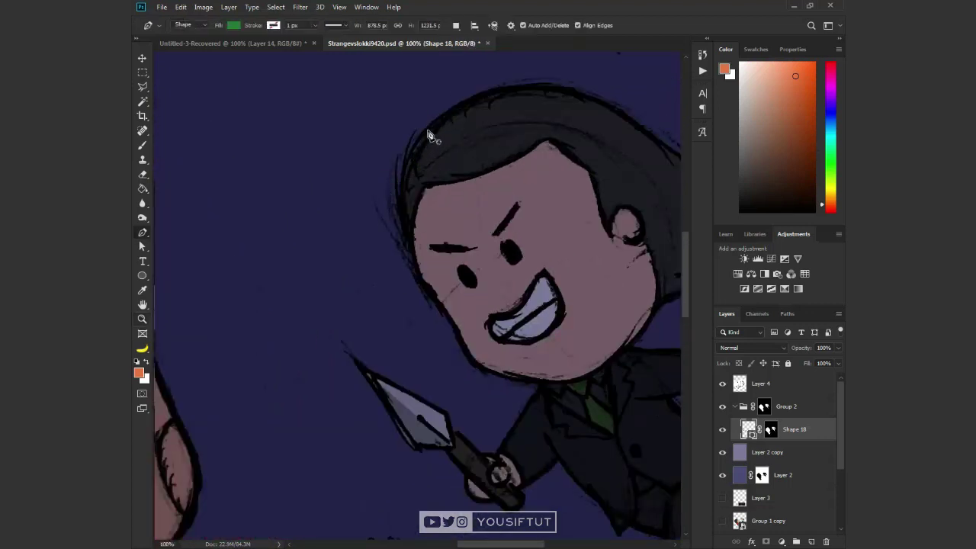
left_click_drag(428, 130, 399, 177)
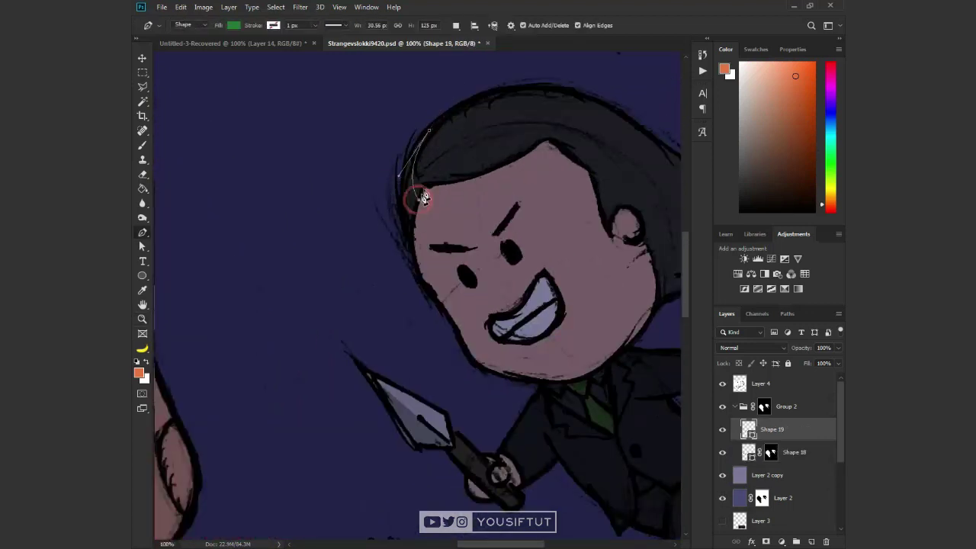
left_click(421, 196)
left_click(468, 326)
left_click(486, 374)
left_click(525, 379)
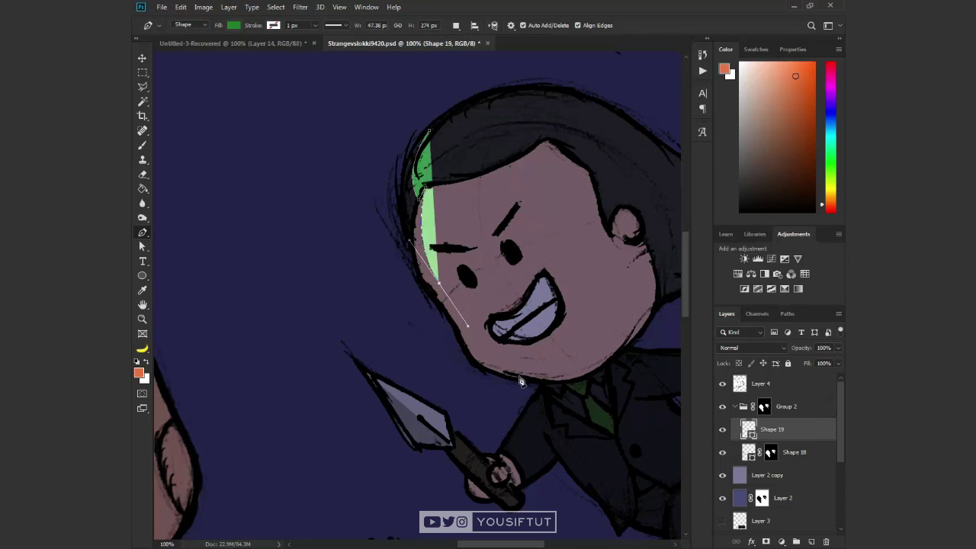
left_click(592, 377)
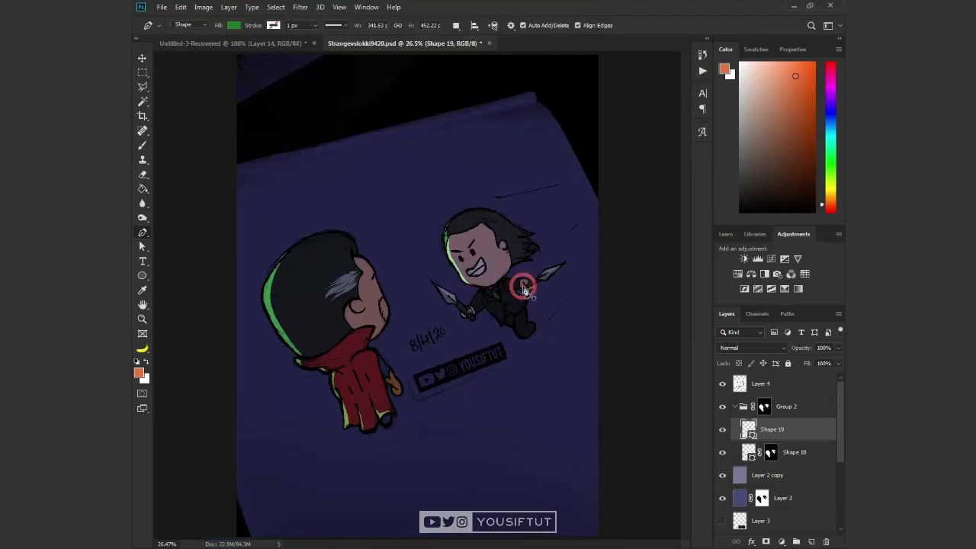
- Zoom to 200% and draw a closed green rim-light shape along Loki's arm
key("z")
left_click_drag(481, 278, 414, 301)
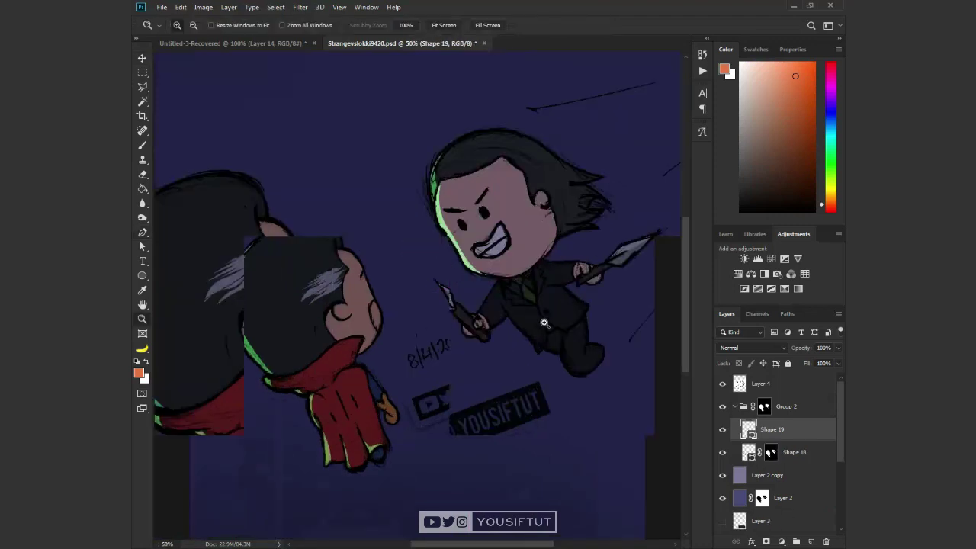
left_click(414, 301)
key("p")
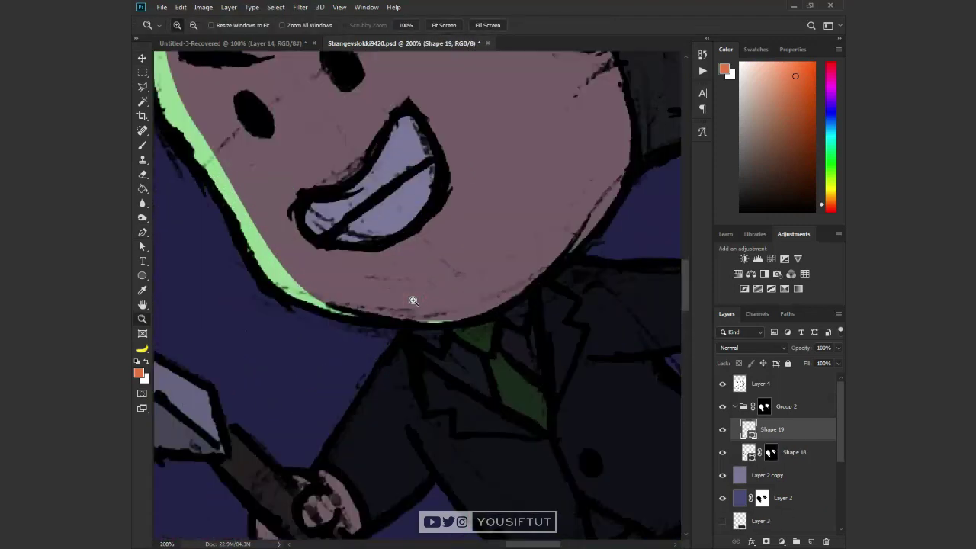
left_click_drag(396, 374, 464, 249)
left_click(458, 252)
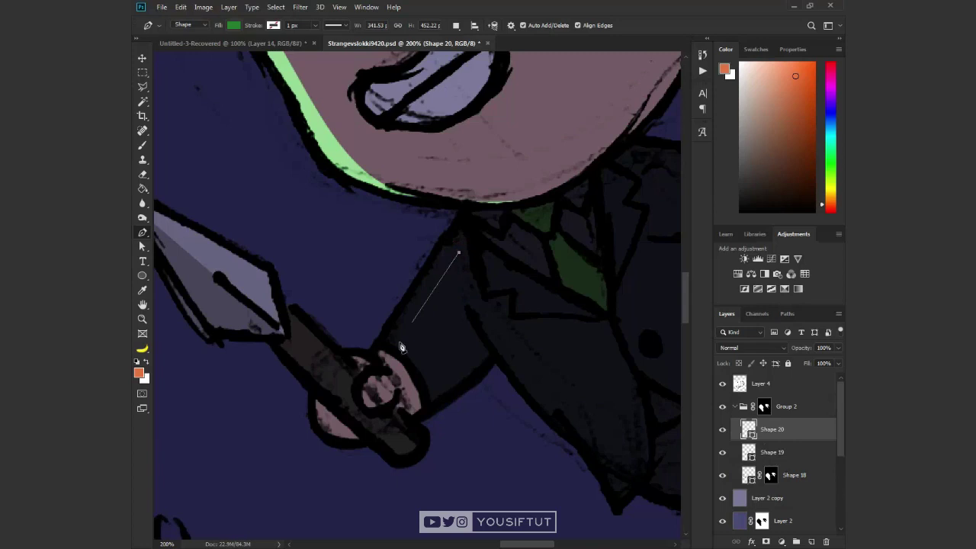
left_click(381, 368)
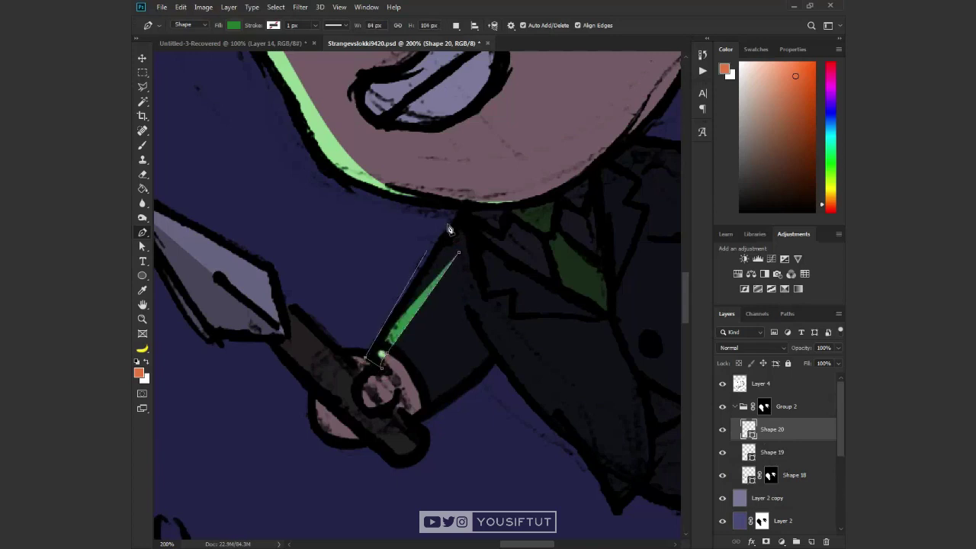
left_click(459, 252)
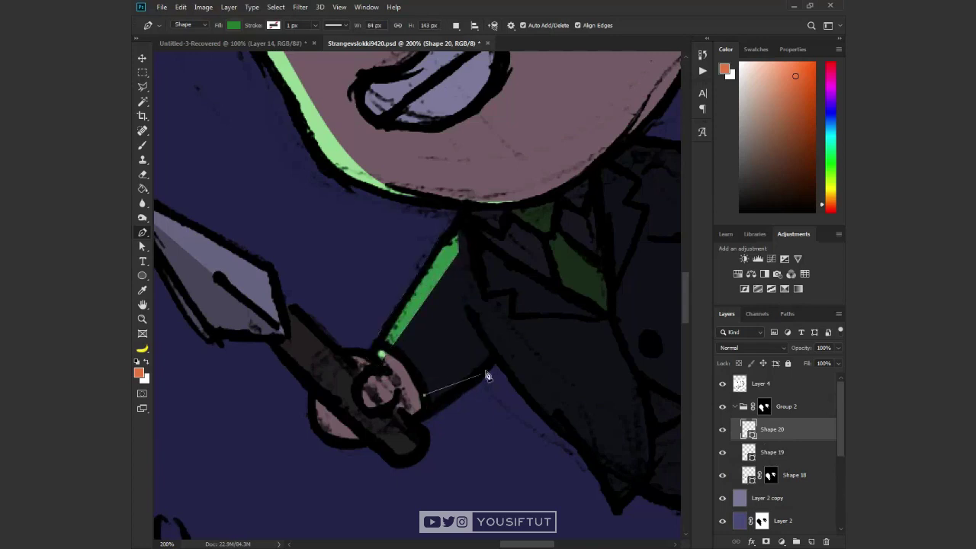
- Draw a curved green rim-light shape along the edge of Loki's sleeve
left_click(424, 395)
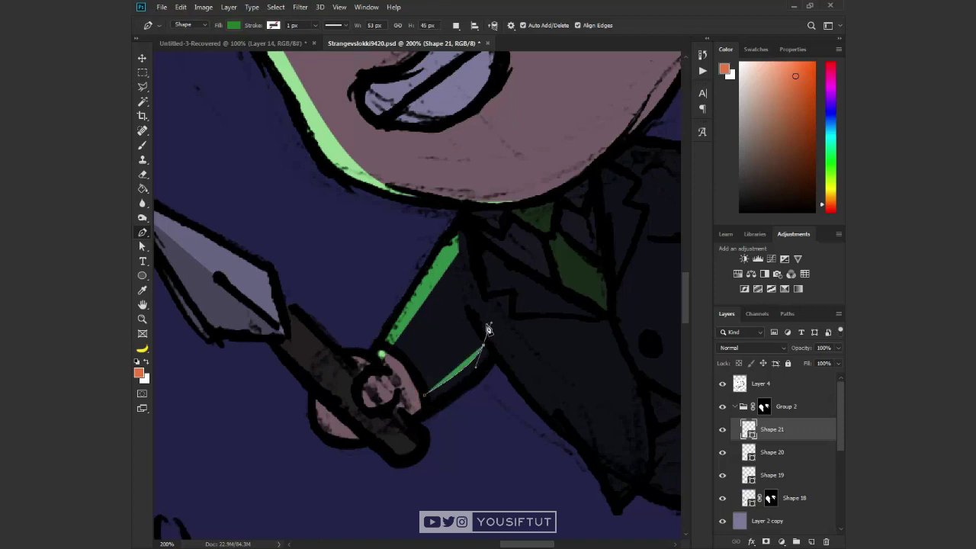
left_click(467, 306)
mouse_move(571, 414)
left_mouse_down()
mouse_move(410, 343)
mouse_move(459, 368)
left_mouse_up()
left_click(458, 438)
left_click_drag(338, 311, 336, 304)
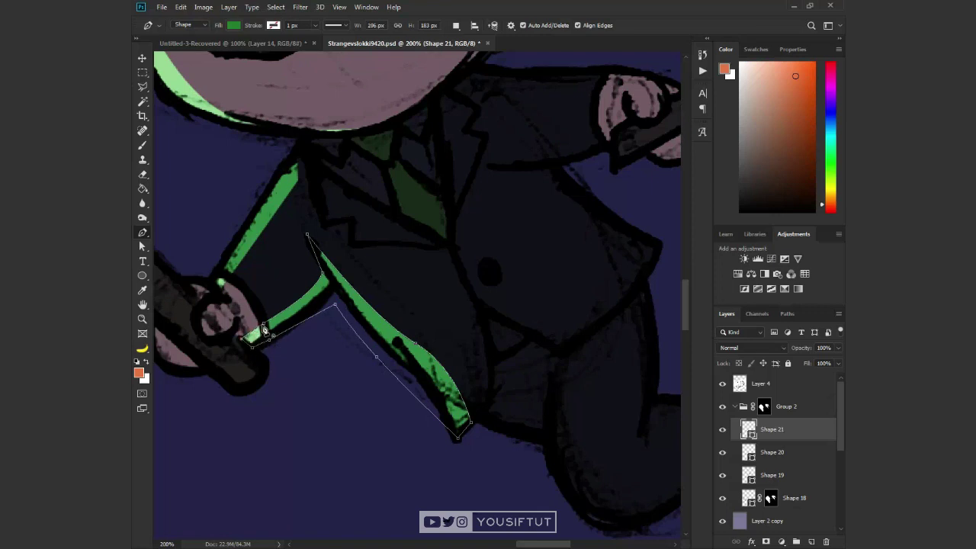
key("ctrl+0")
- Resize the image to 1500 × 2000 px in Image Size
key("h")
left_click(203, 6)
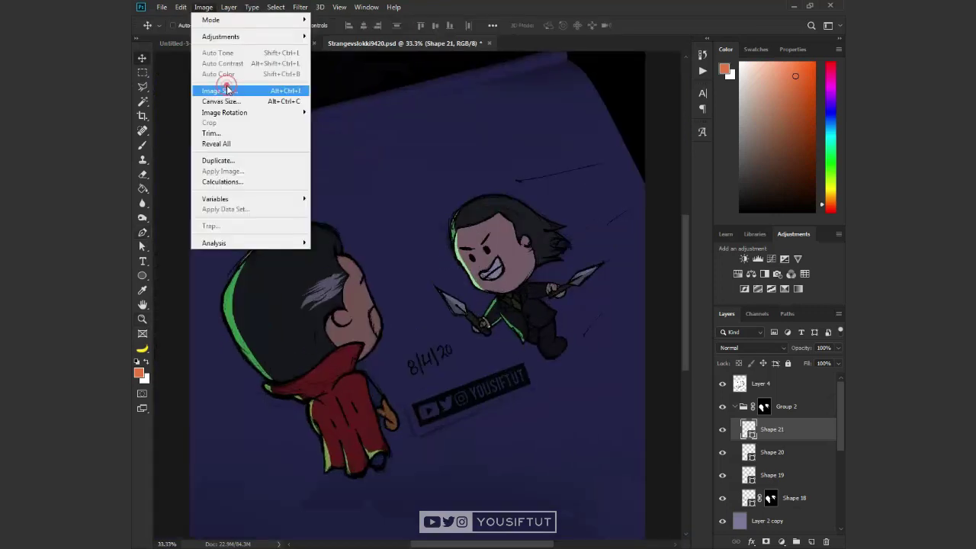
left_click(229, 148)
type("2")
key("Tab")
type("2")
type("000")
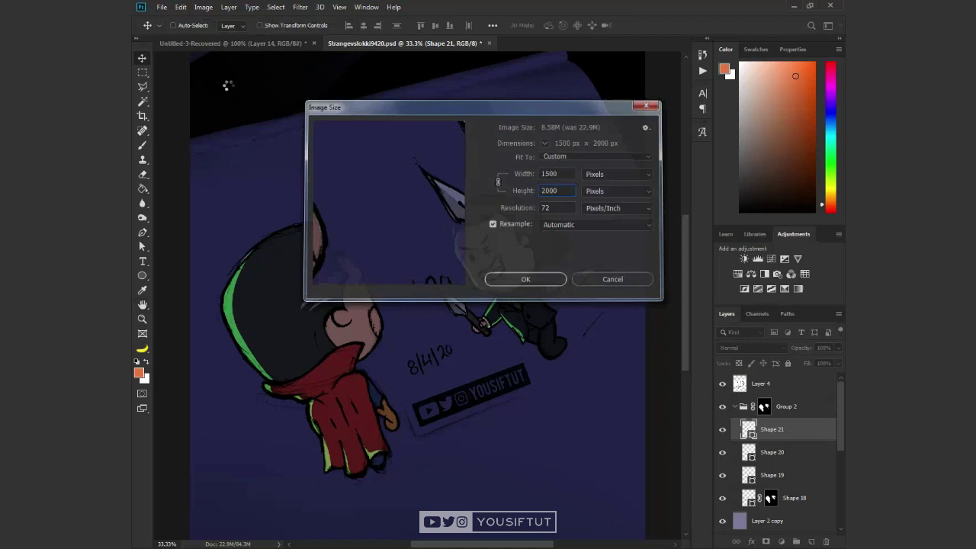
key("Return")
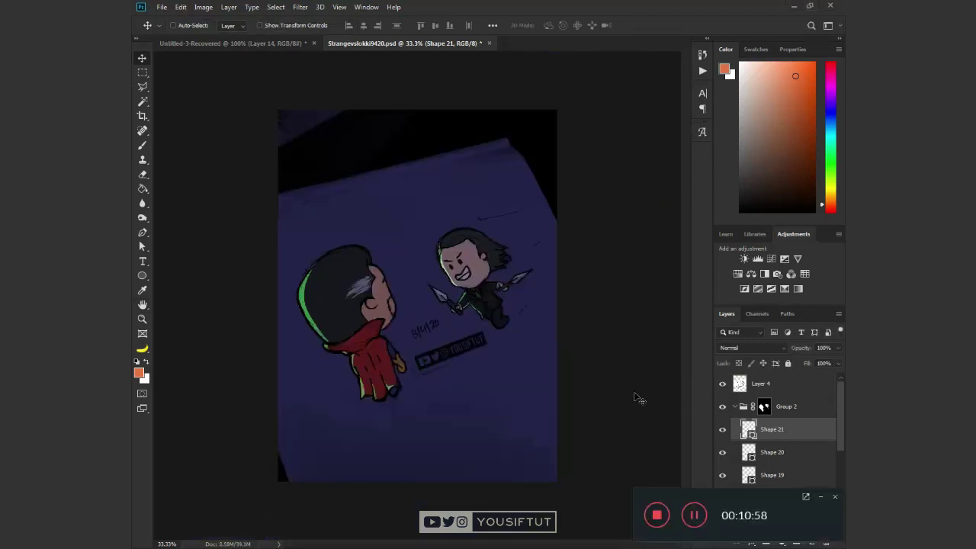
- Merge the separate rim-light shape layers into one and keep its green fill
key("z")
left_click(481, 308)
left_click(810, 498, "shift")
key("ctrl+e")
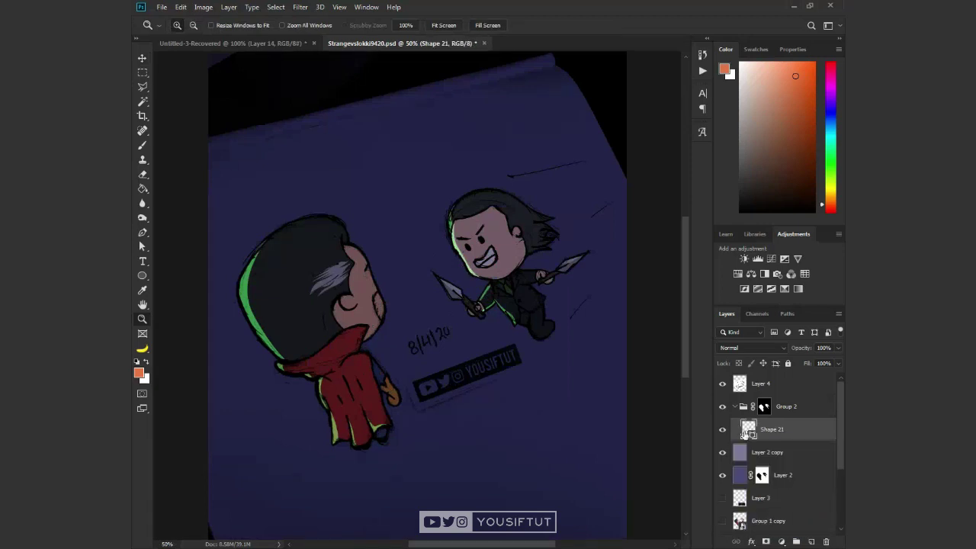
double_click(748, 430)
left_click_drag(706, 458, 705, 476)
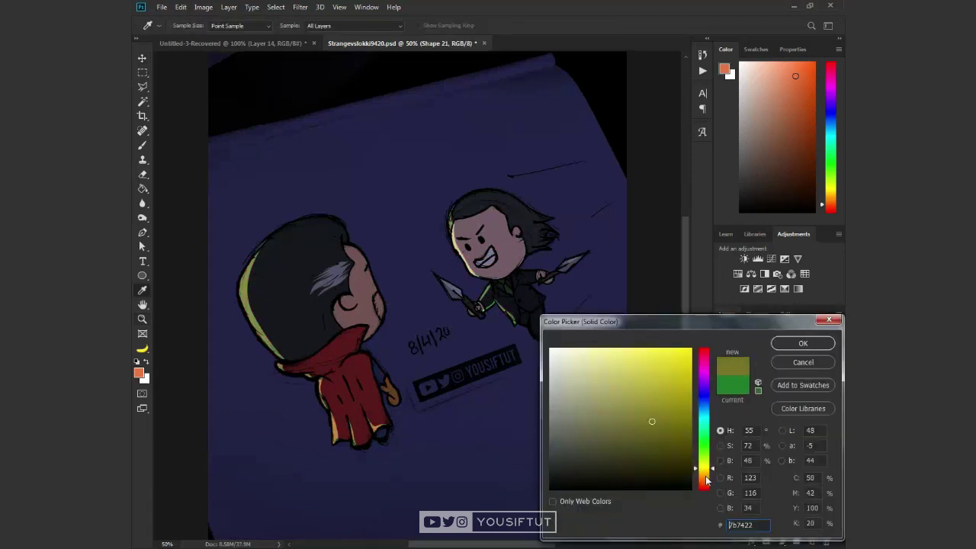
key("Return")
- Zoom in on Loki's kunai and begin a Pen shape outline along it
key("z")
left_click(441, 315)
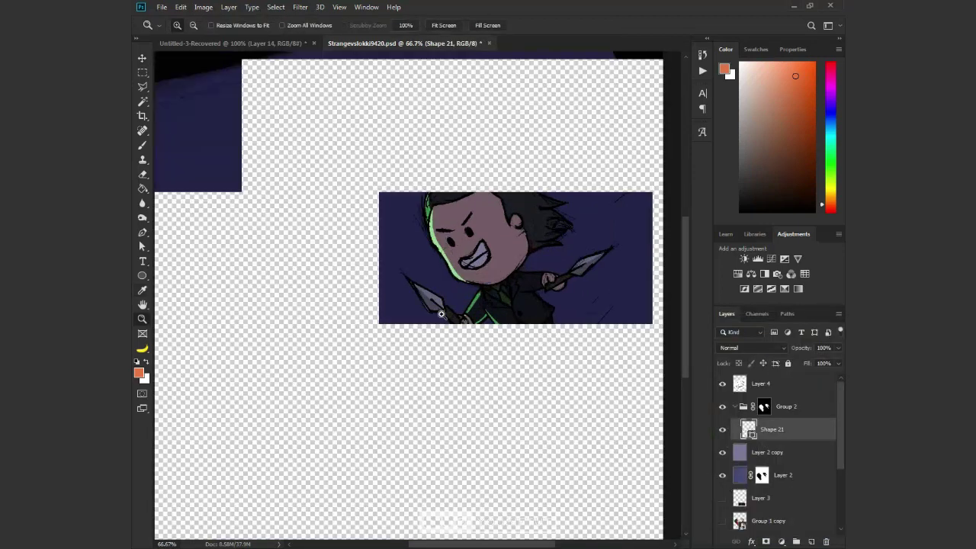
left_click(441, 314)
key("p")
left_click(309, 174)
- Finish the closed green rim-light shape along Loki's kunai blade down to his hand
left_click(392, 288)
left_click(456, 302)
left_click(564, 417)
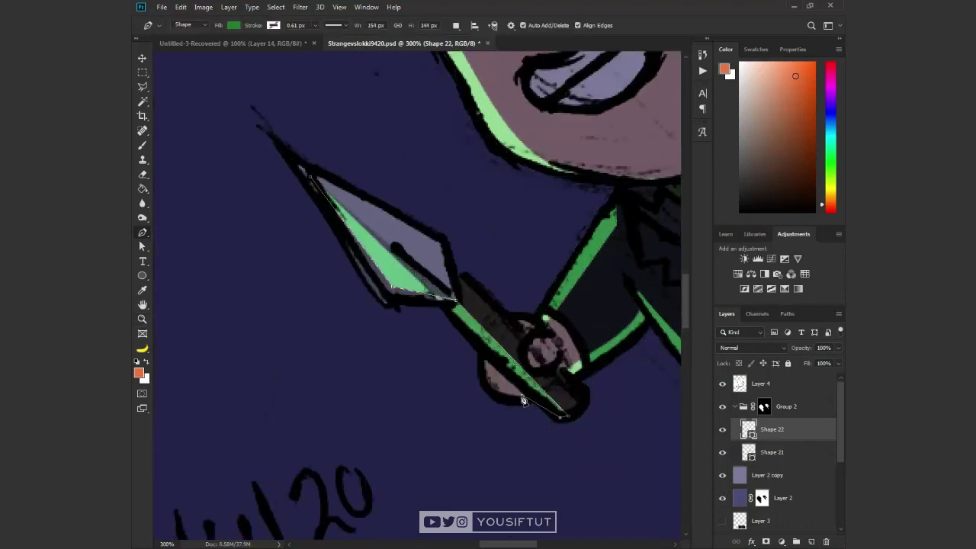
left_click(387, 299)
left_click(303, 177)
mouse_move(536, 305)
left_mouse_down()
mouse_move(446, 235)
mouse_move(430, 313)
left_mouse_up()
- Draw a curved green rim-light sliver along the edge of Loki's boot
left_click(547, 356)
left_click_drag(460, 365, 413, 323)
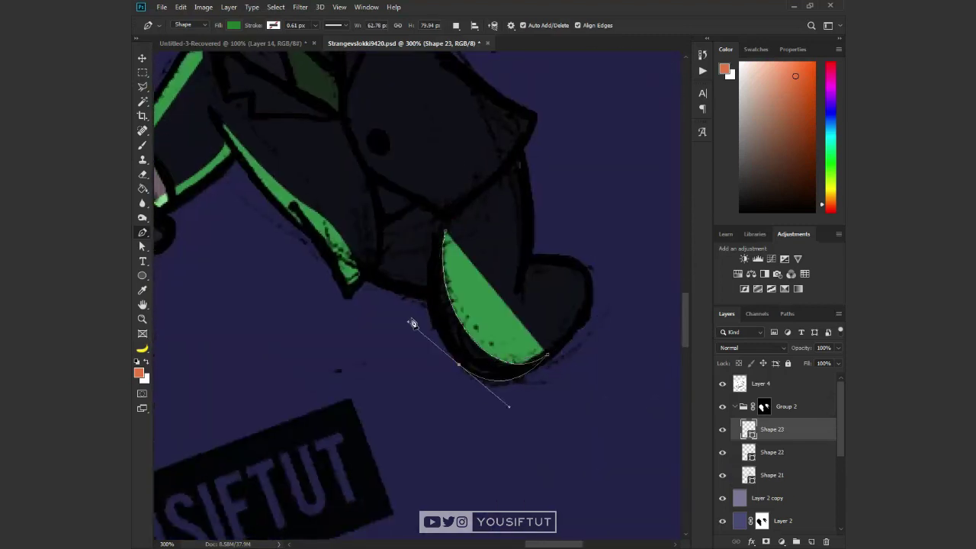
left_click(446, 234)
- Select the rim-light group, target its mask, and collapse the group
key("ctrl+0")
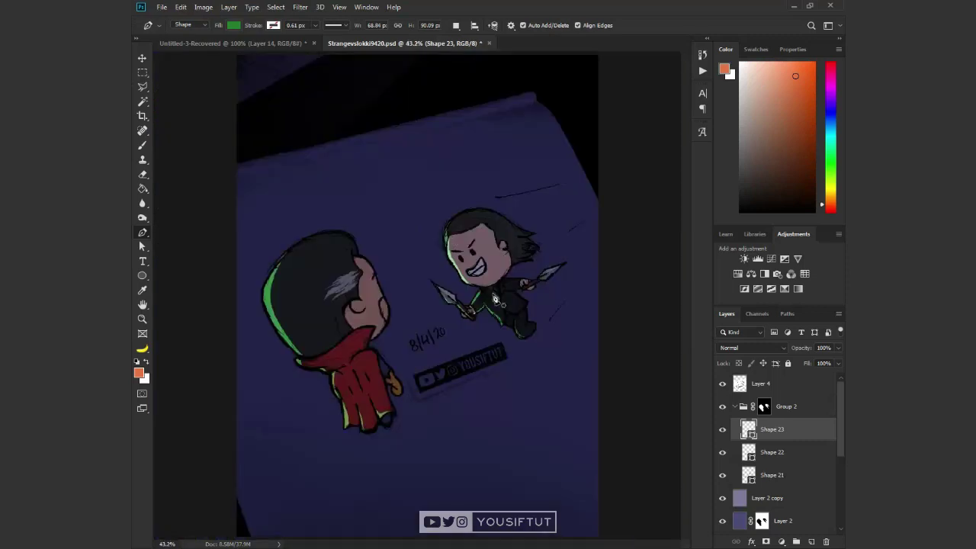
key("z")
left_click(484, 311)
left_click(383, 239)
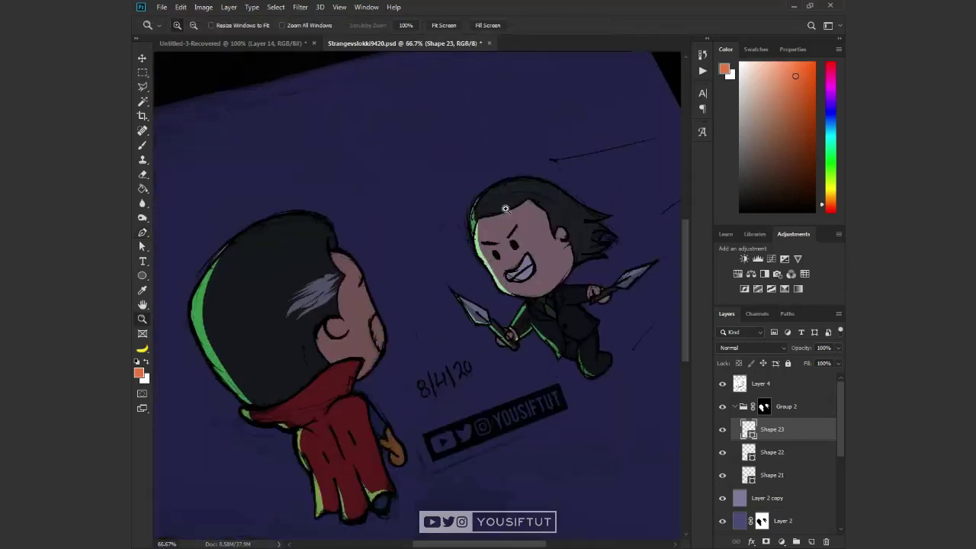
left_click(786, 409)
left_click(735, 407)
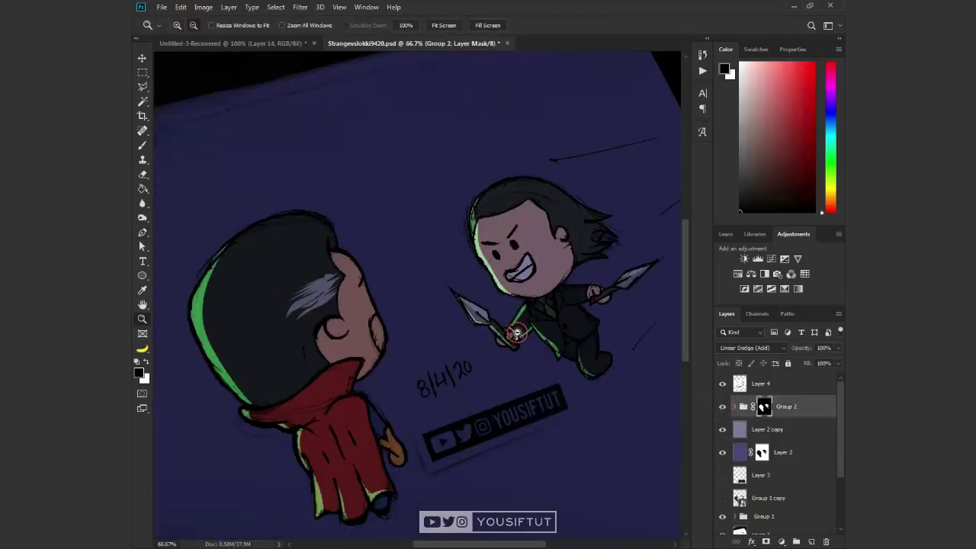
left_click(517, 333, "alt")
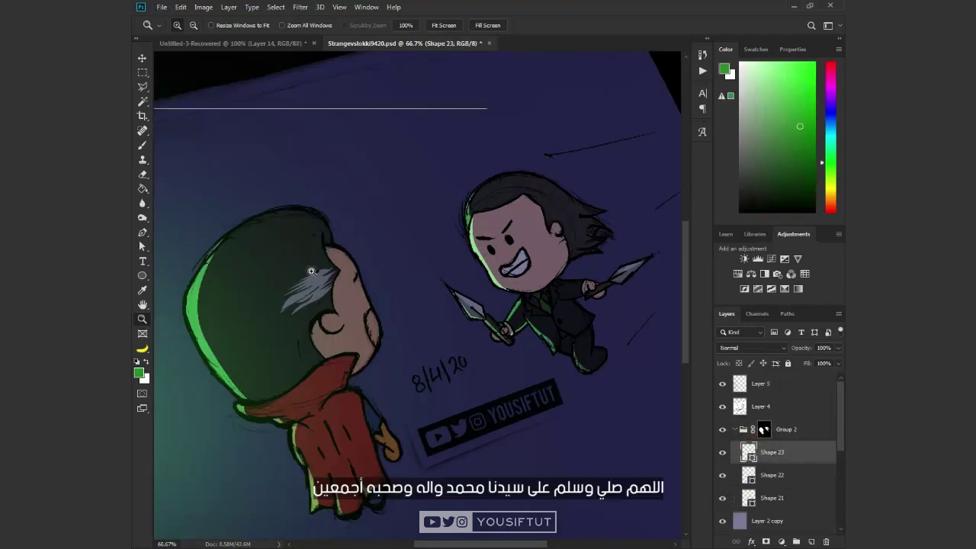
- Trace a green rim-light outline from Strange's hair down his forehead, face, chin and collar
left_click(311, 271)
left_click(268, 213)
key("p")
left_click_drag(245, 145, 324, 137)
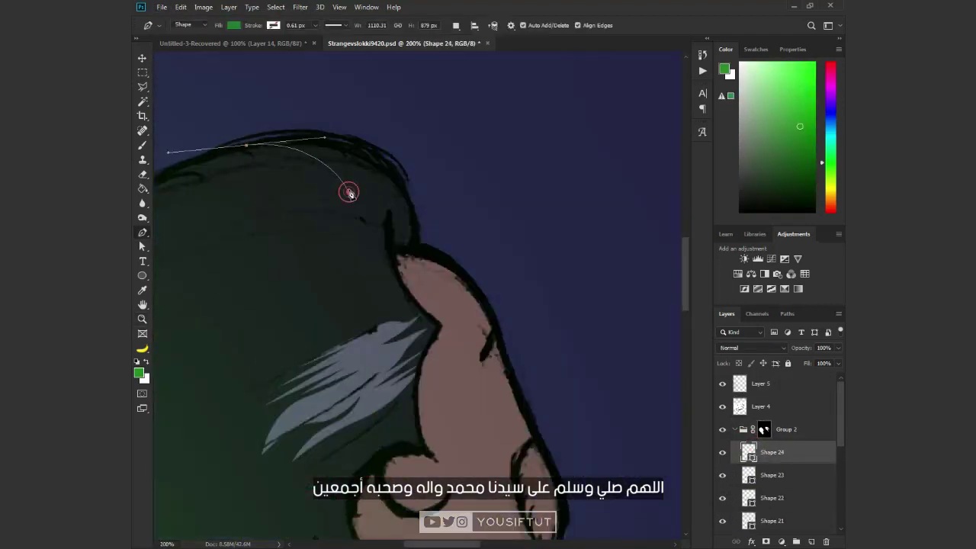
left_click(349, 192)
left_click_drag(351, 188, 349, 177)
mouse_move(391, 245)
left_mouse_down()
mouse_move(397, 322)
mouse_move(355, 122)
left_mouse_up()
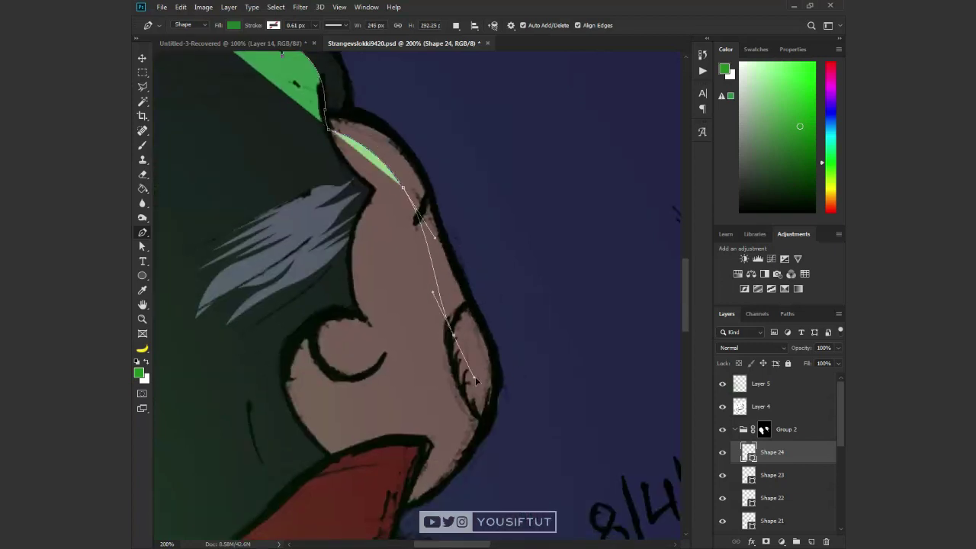
left_click_drag(412, 482, 369, 494)
mouse_move(441, 441)
left_mouse_down()
mouse_move(454, 282)
mouse_move(427, 246)
left_mouse_up()
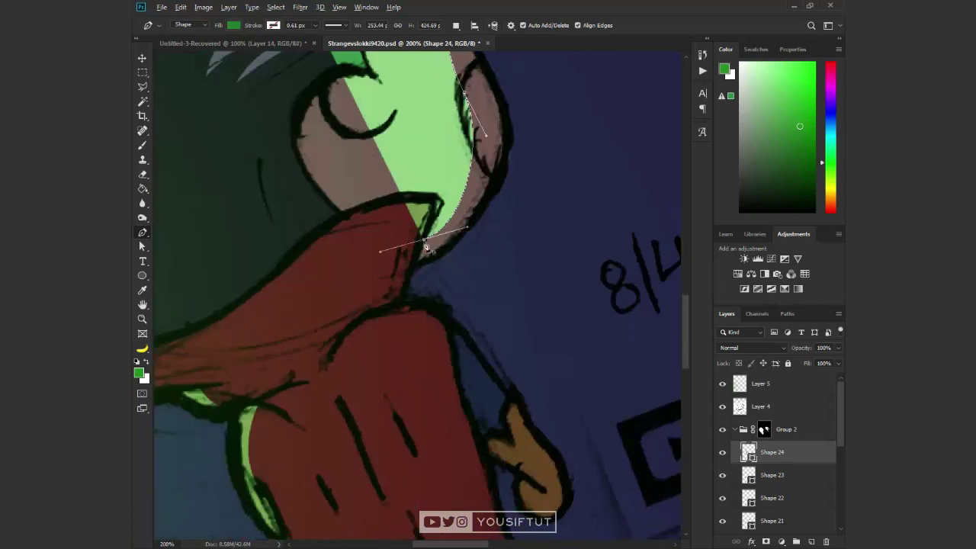
left_click_drag(359, 212, 412, 215)
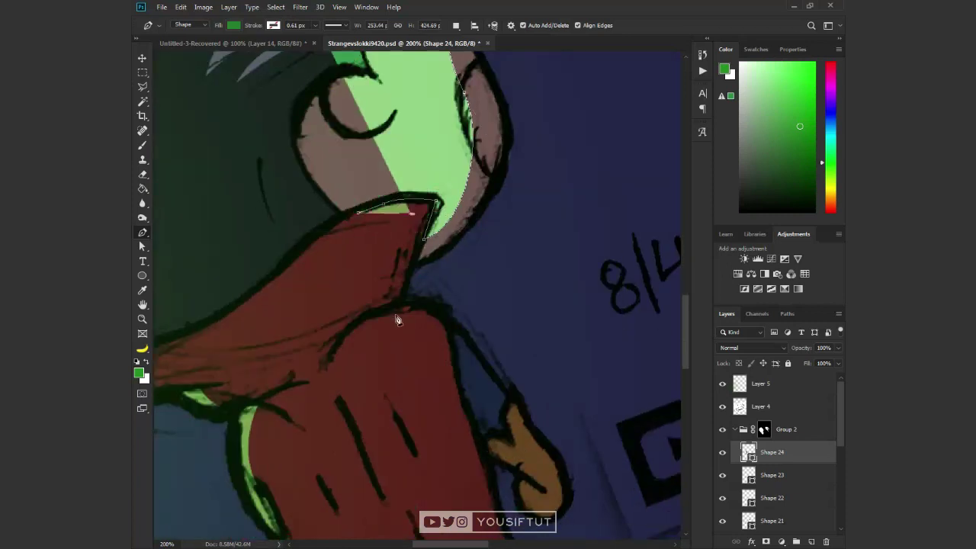
- Continue the outline down the cape's edge, then close the shape back at the hair
left_click_drag(386, 314, 425, 338)
left_click_drag(435, 387, 415, 224)
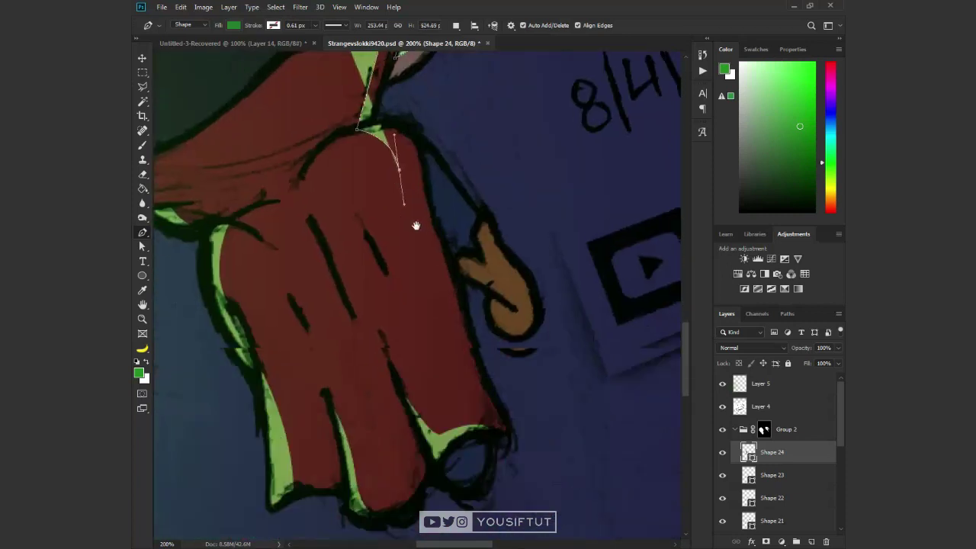
left_click_drag(491, 372, 482, 356)
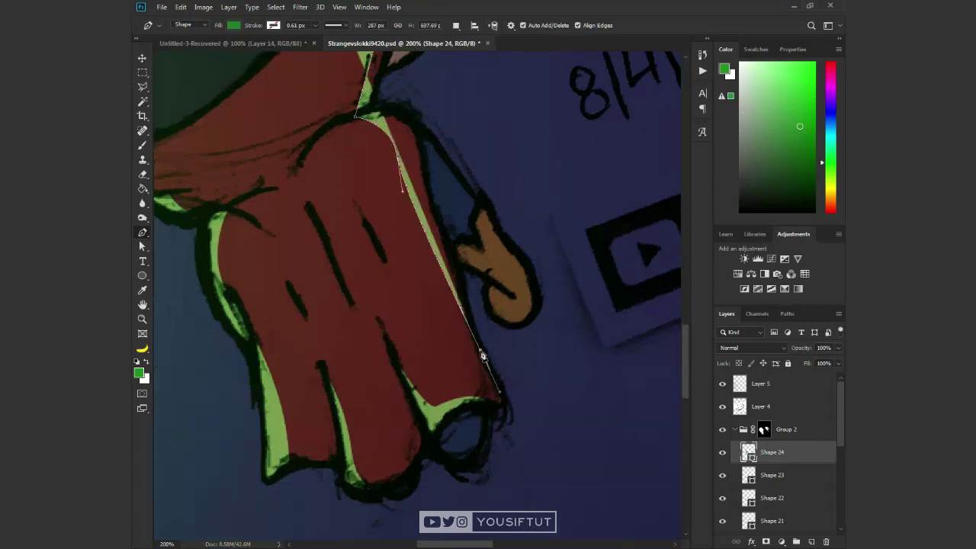
left_click_drag(443, 227, 427, 175)
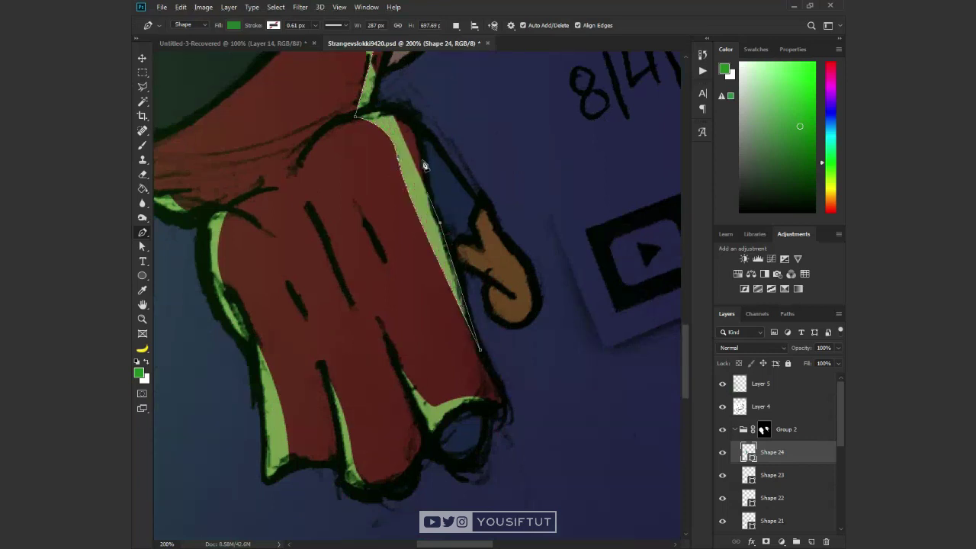
left_click_drag(417, 362, 459, 534)
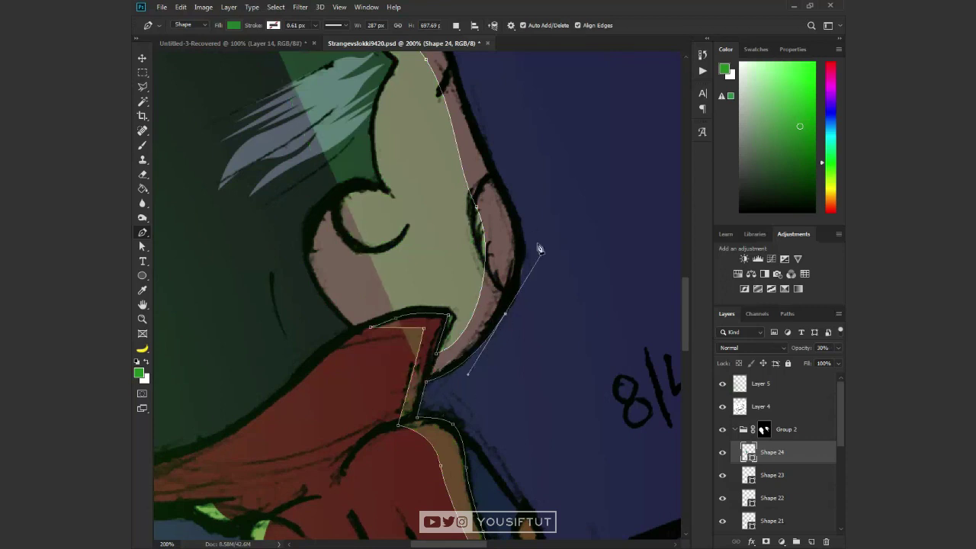
left_click_drag(463, 96, 473, 283)
left_click(350, 196)
left_click(259, 168)
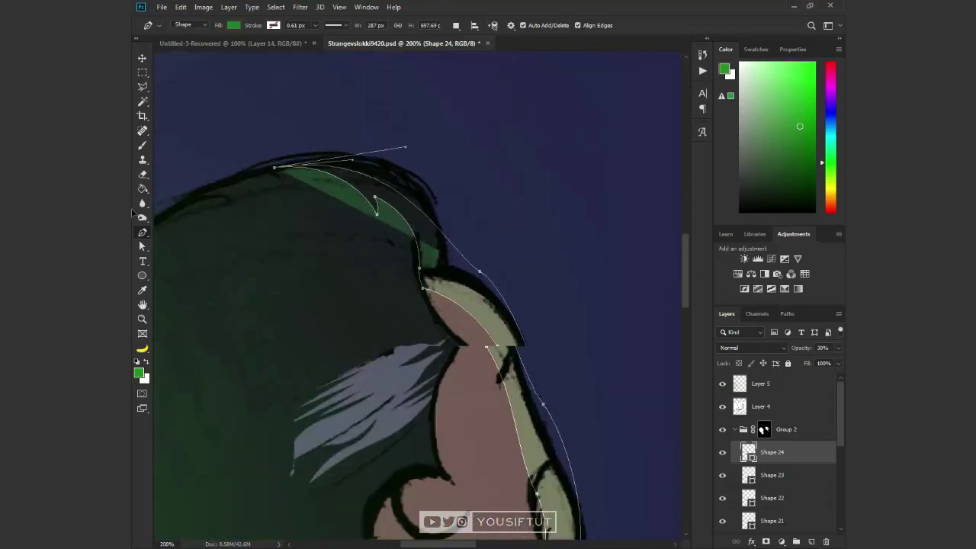
key("z")
key("ctrl+0")
left_click(407, 290)
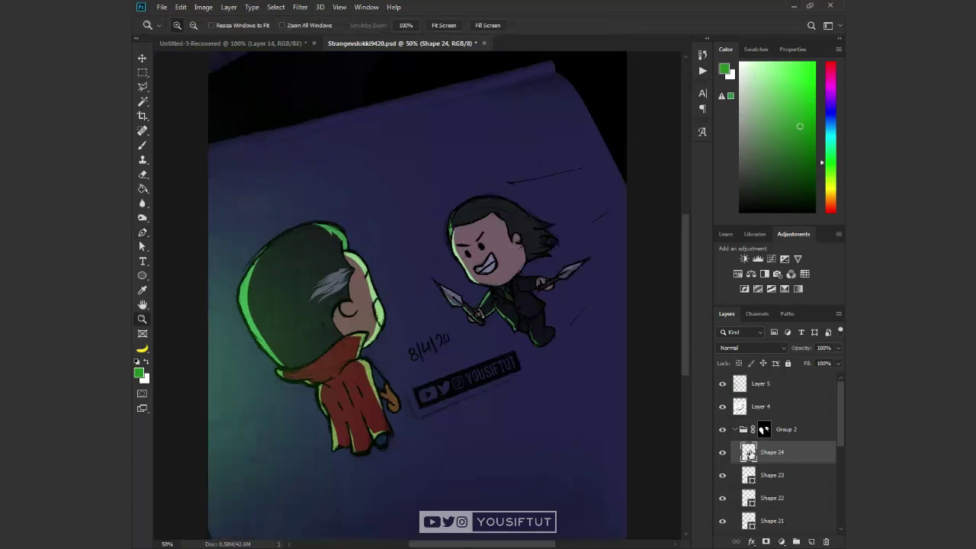
- Switch the Color panel to Color Wheel and pick a magenta hue
double_click(749, 453)
left_click(802, 343)
left_click(838, 48)
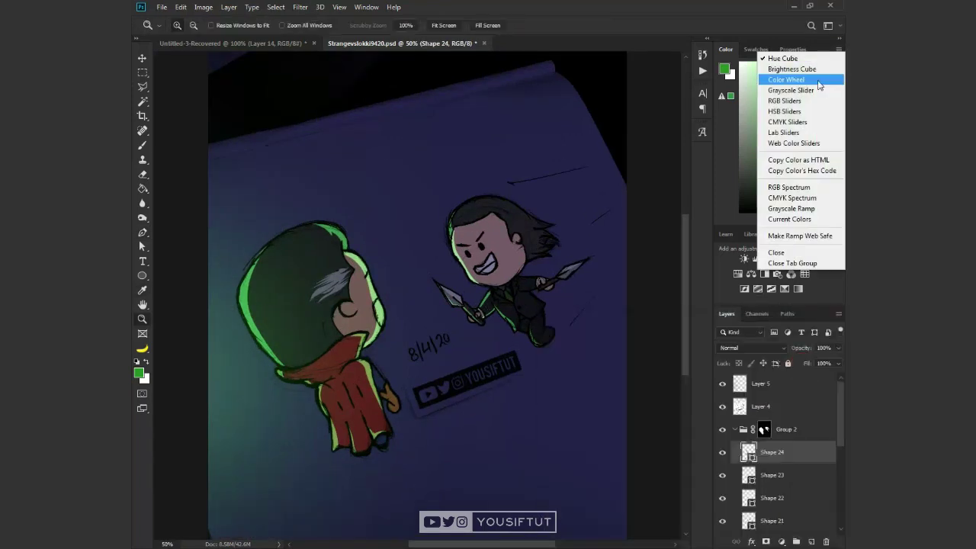
left_click(793, 70)
left_click(804, 206)
- Recolour Shape 24's fill to purple #752091, then zoom in on Strange's collar and hand
double_click(749, 453)
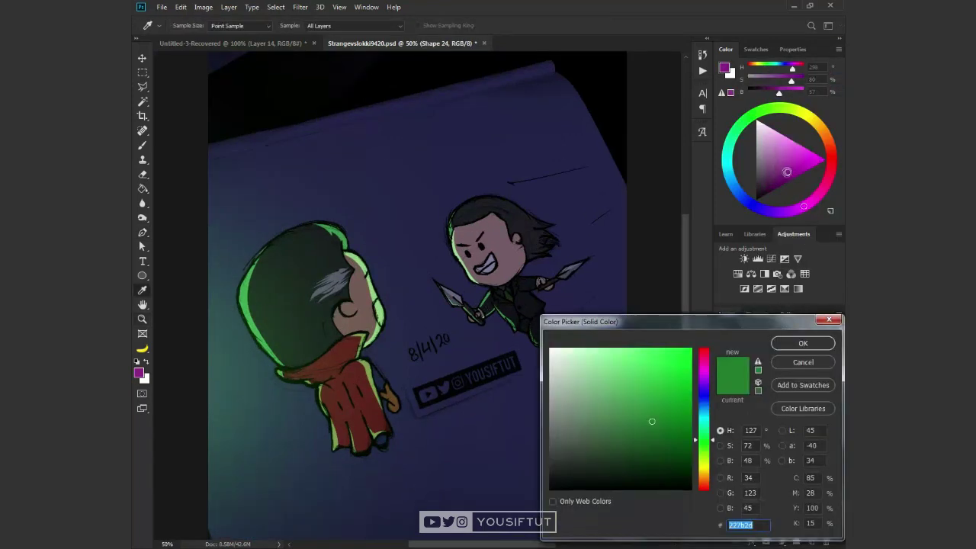
left_click(787, 172)
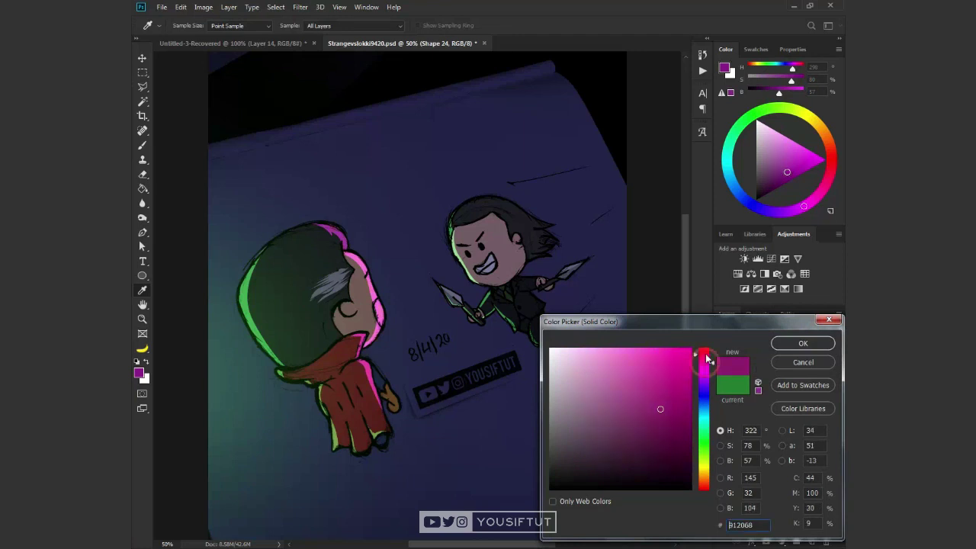
left_click_drag(705, 379, 706, 385)
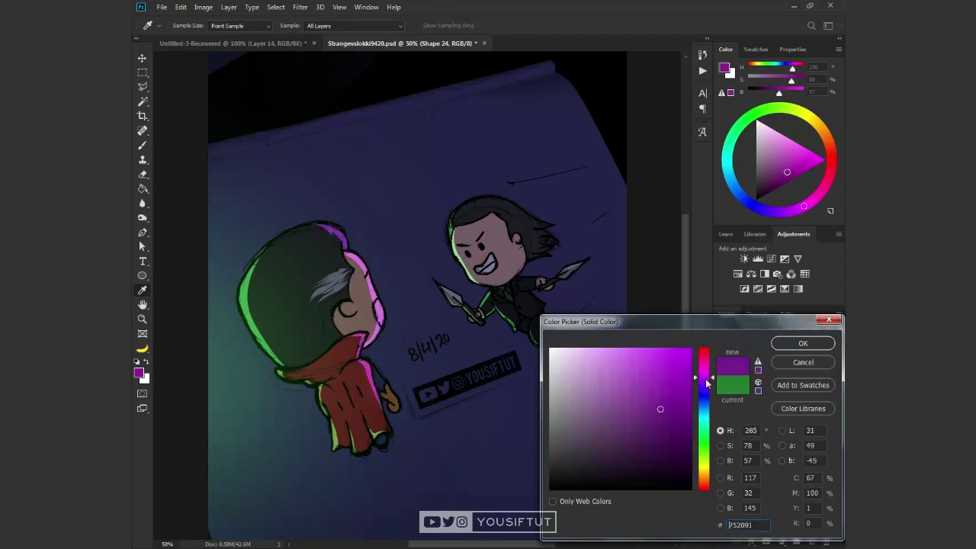
left_click(807, 342)
key("z")
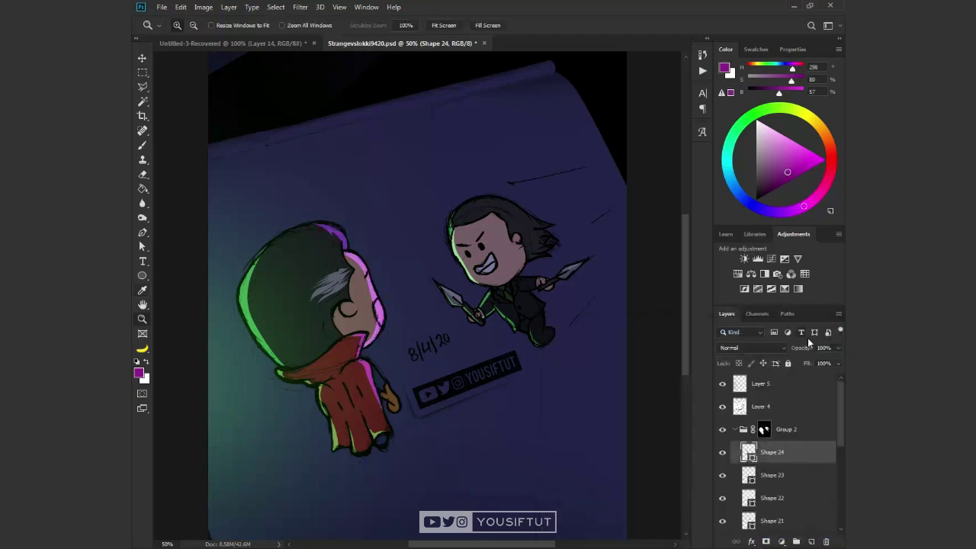
left_click(358, 385)
left_click(450, 389)
key("p")
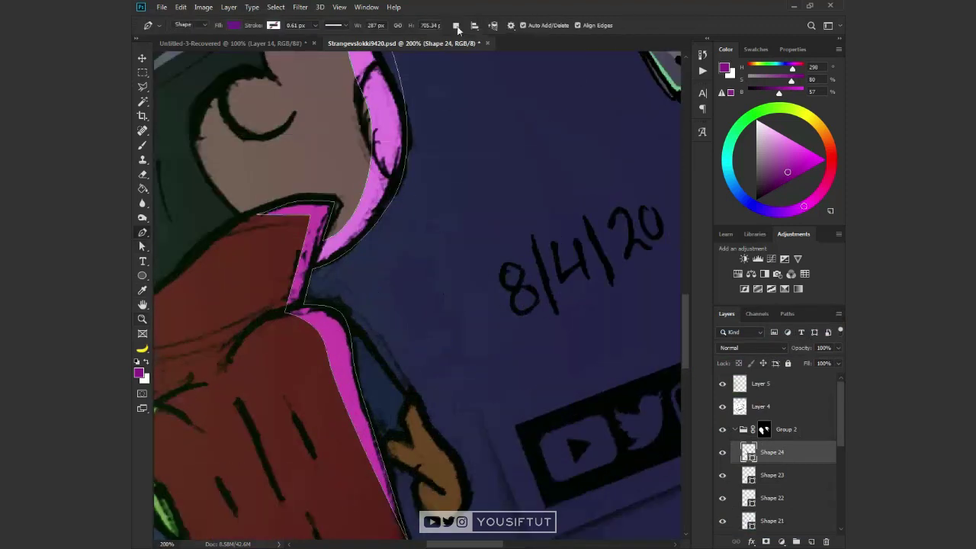
- Trace and close a purple rim-light shape down Loki's orange hand
left_click(438, 456)
left_click_drag(450, 474, 460, 494)
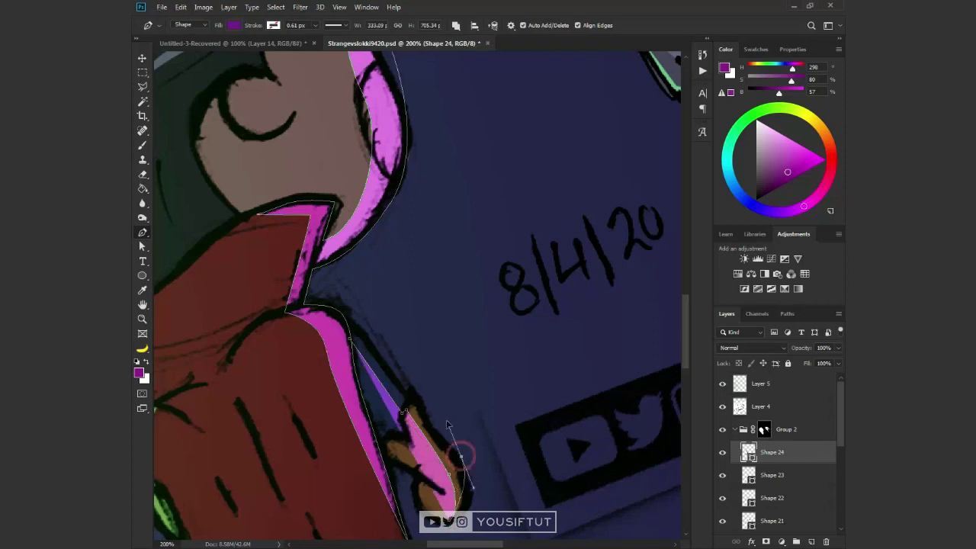
left_click_drag(459, 455, 436, 400)
left_click(352, 343)
- Start a combined purple hair highlight along the top strand of Loki's hair
key("z")
left_click(528, 253, "alt")
left_click(528, 252)
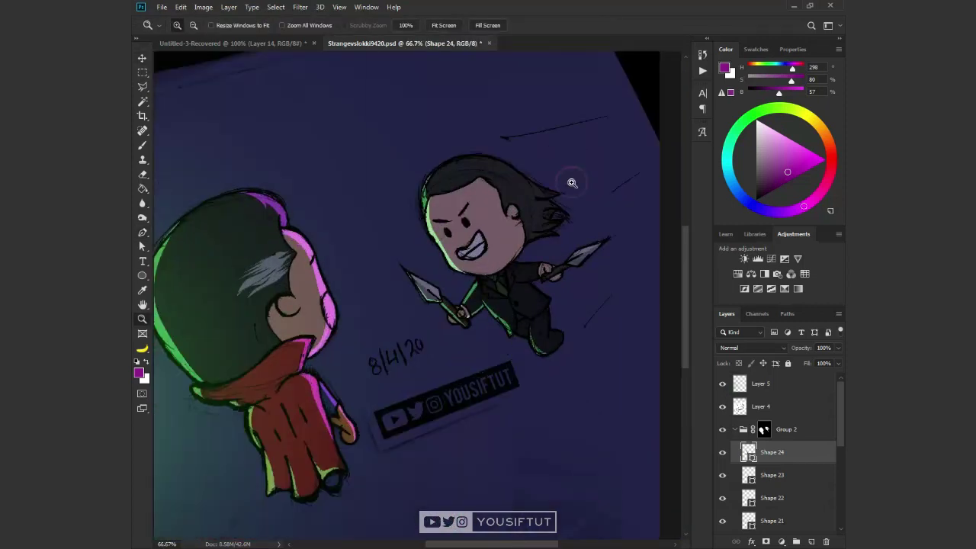
left_click(572, 183)
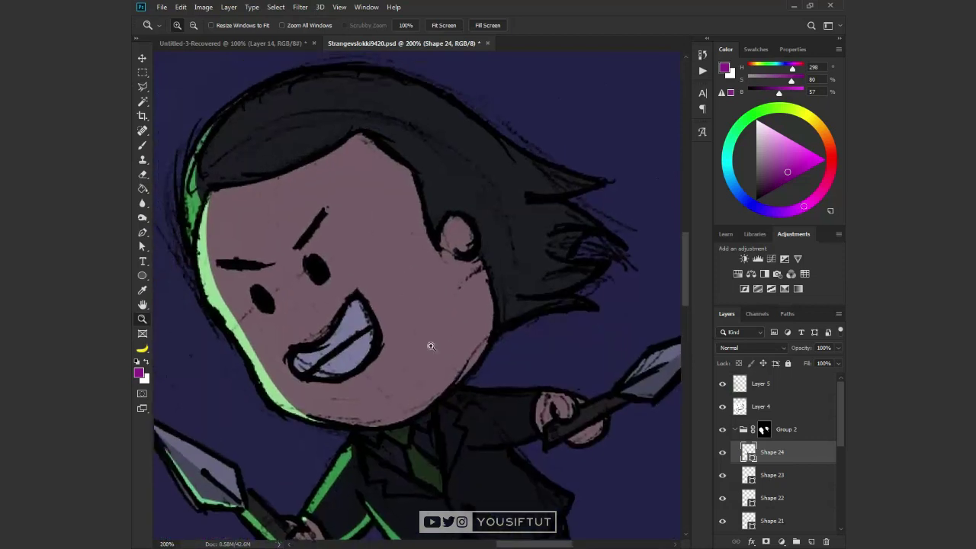
key("p")
left_click(455, 25)
left_click(488, 48)
left_click(316, 70)
left_click(482, 162)
left_click_drag(501, 184, 540, 180)
left_click(501, 183, "alt")
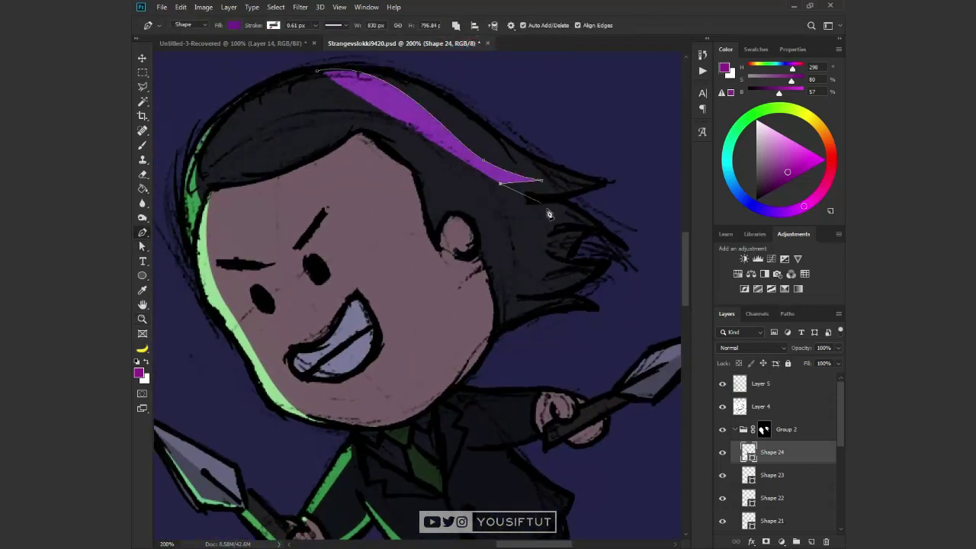
left_click(553, 212)
- Carry the hair highlight down past the hair tips and close it
left_click_drag(574, 260, 608, 264)
left_click(574, 261, "alt")
left_click(547, 294)
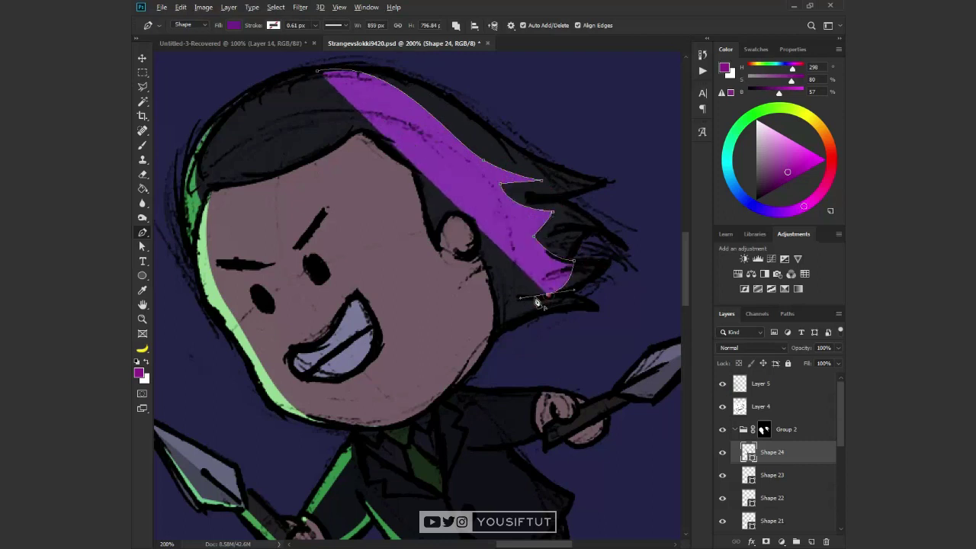
left_click(561, 307)
left_click(620, 316)
left_click(627, 184)
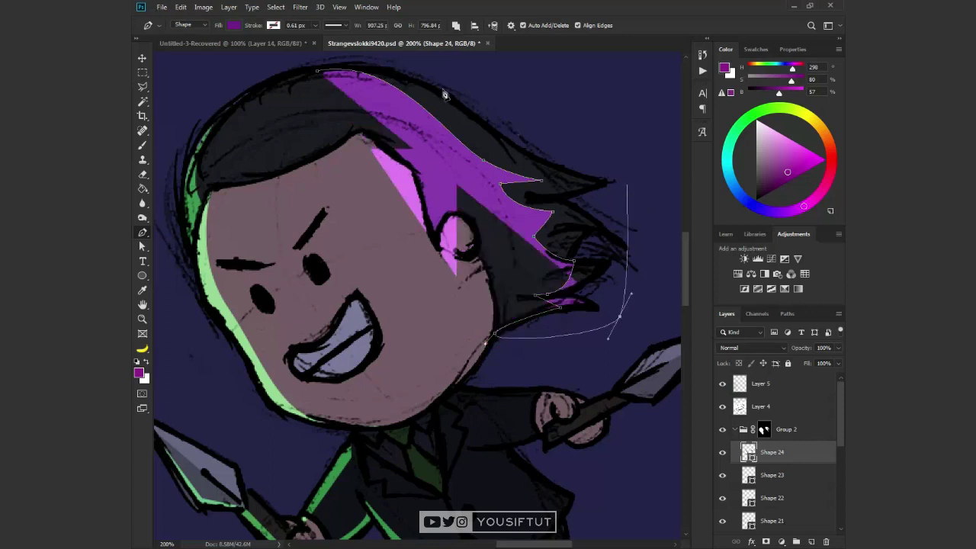
left_click(318, 70)
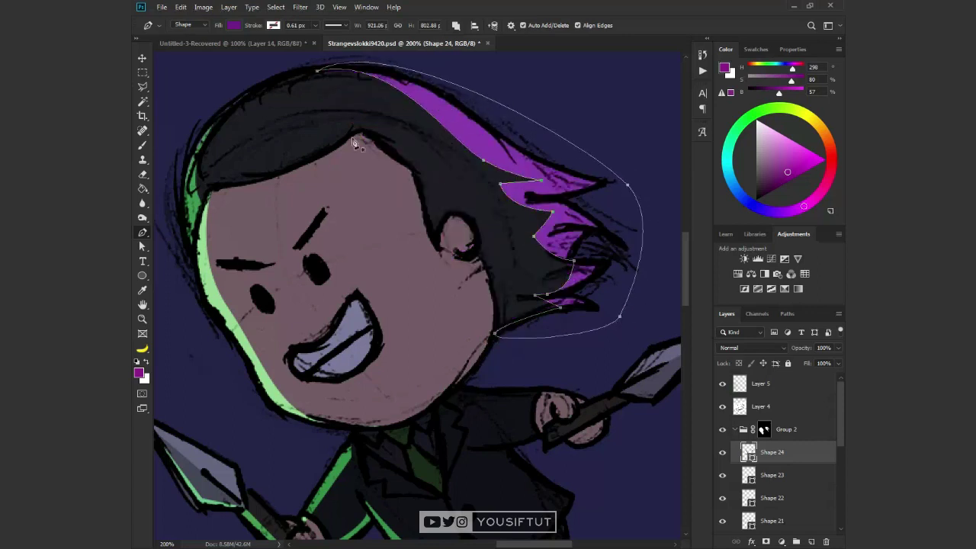
- Add a purple rim-light shape along Loki's face edge, around the ear and hairline
left_click_drag(415, 279, 415, 282)
left_click_drag(475, 371, 465, 440)
left_click(475, 376, "alt")
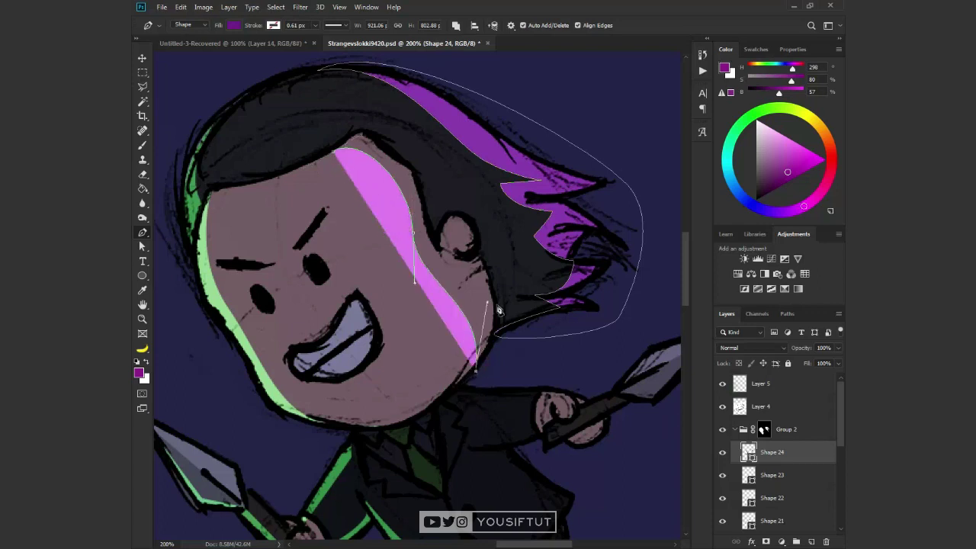
left_click_drag(484, 261, 470, 261)
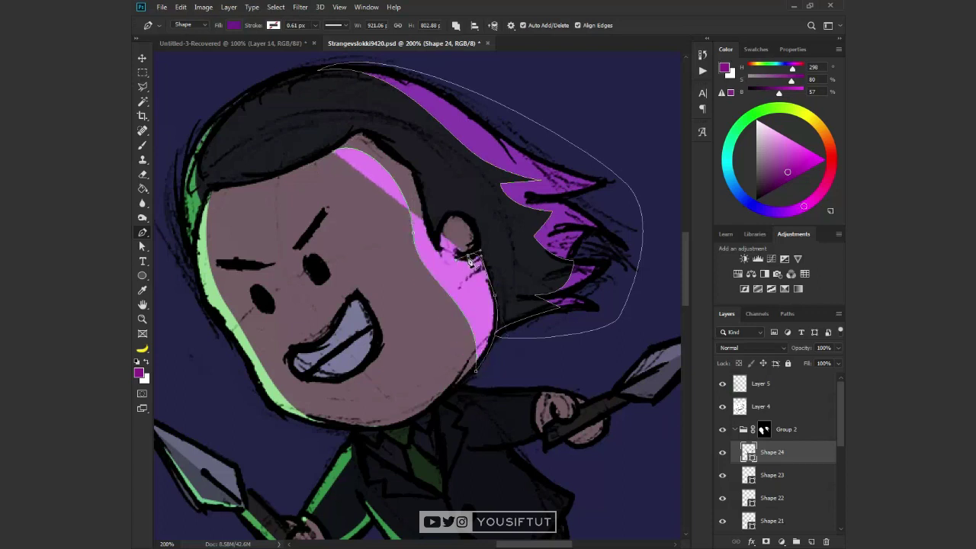
mouse_move(440, 246)
left_mouse_down()
mouse_move(464, 235)
mouse_move(471, 261)
left_mouse_up()
left_click_drag(461, 222, 461, 223)
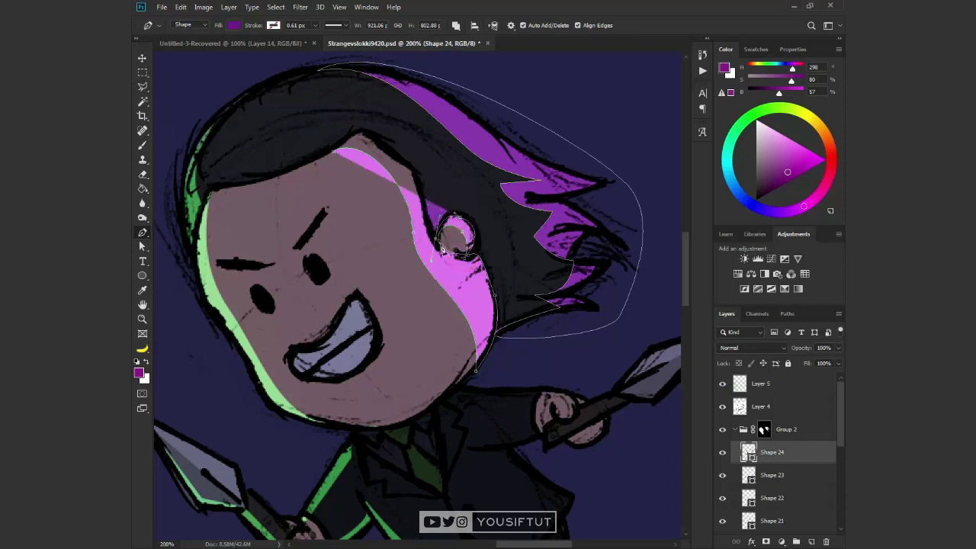
key("ctrl+plus")
key("ctrl+plus")
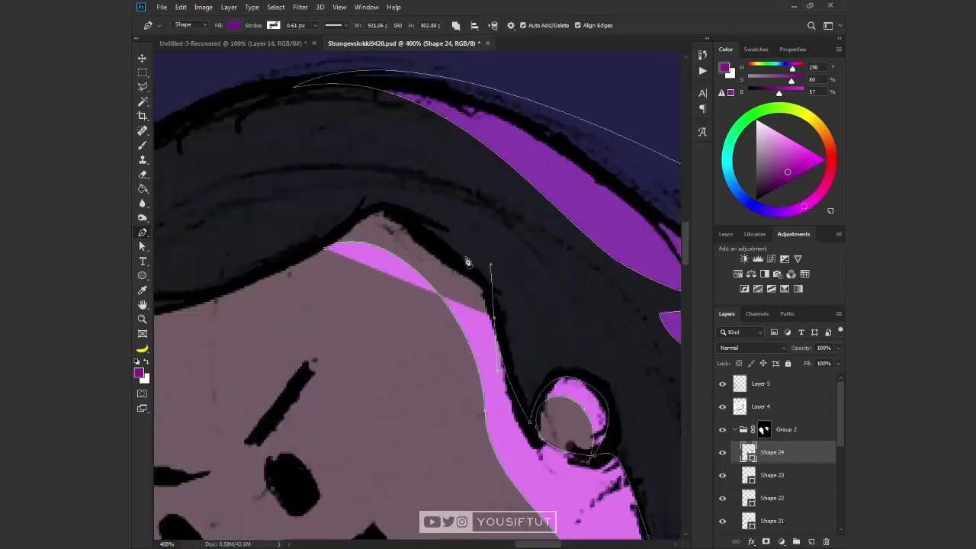
left_click(387, 209)
left_click(354, 214)
left_click(323, 252)
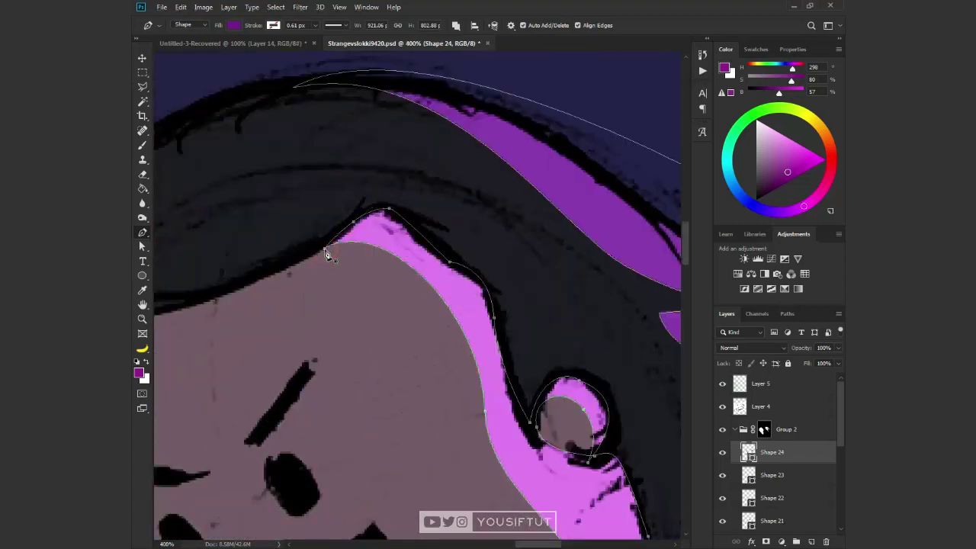
- Add a combined purple highlight along Loki's arm below the chin and around the hand
key("ctrl+0")
key("z")
left_click_drag(442, 196, 556, 403)
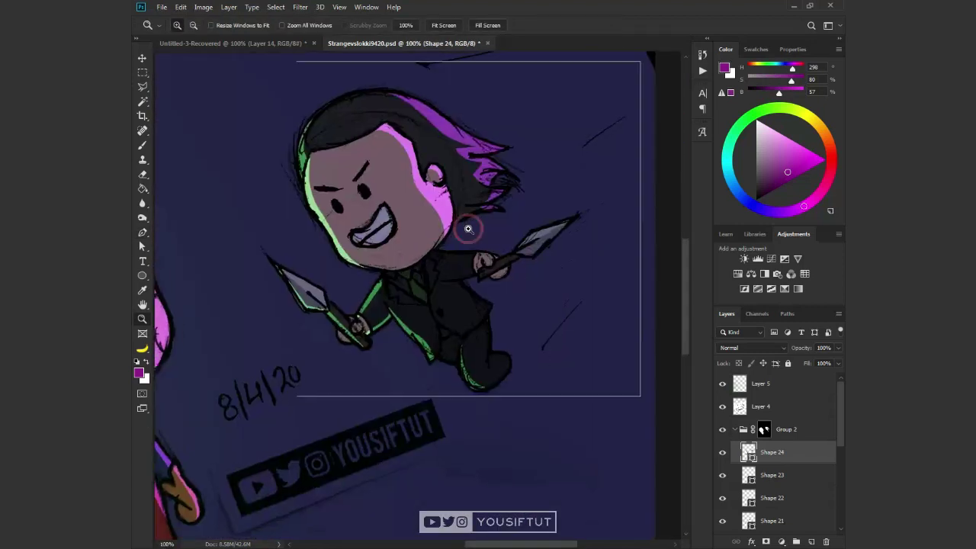
left_click(458, 291)
key("p")
left_click(457, 26)
left_click(488, 50)
left_click(359, 272)
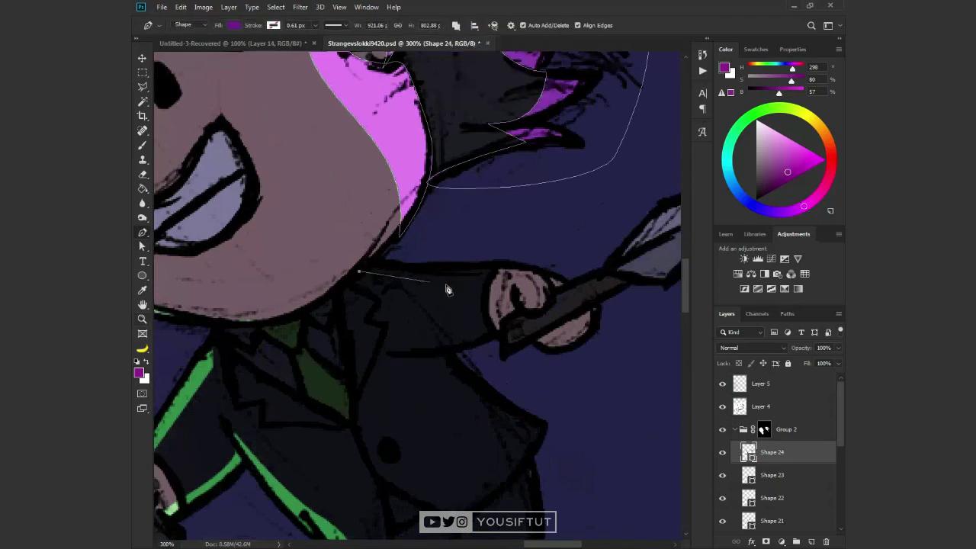
left_click(546, 300)
left_click(551, 274)
left_click(374, 257)
left_click(358, 271)
- Add a thin purple sliver and a highlight running down Loki's coat edge
left_click(497, 320)
left_click(393, 349)
left_click_drag(485, 410, 522, 427)
left_click_drag(499, 491, 509, 476)
left_click_drag(541, 229, 536, 379)
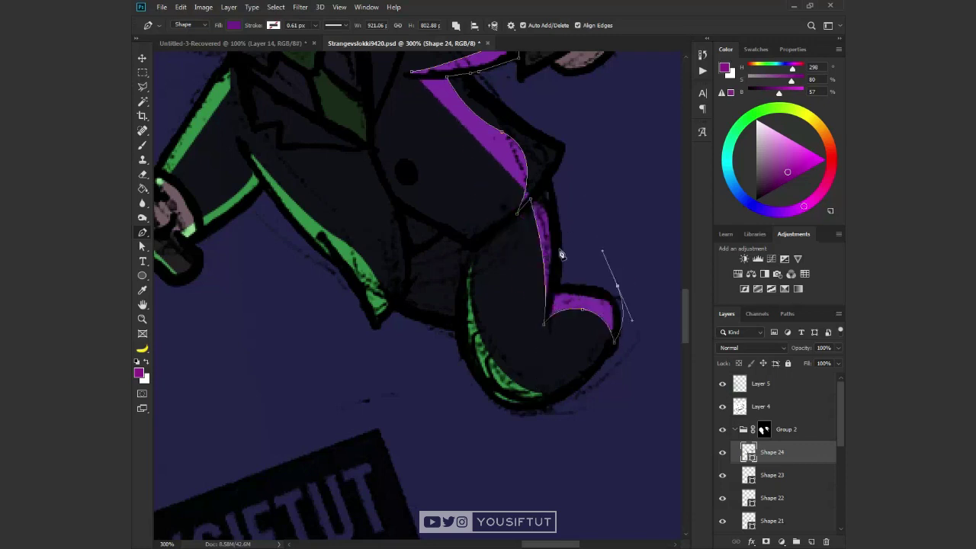
left_click_drag(489, 94, 564, 267)
left_click(488, 249)
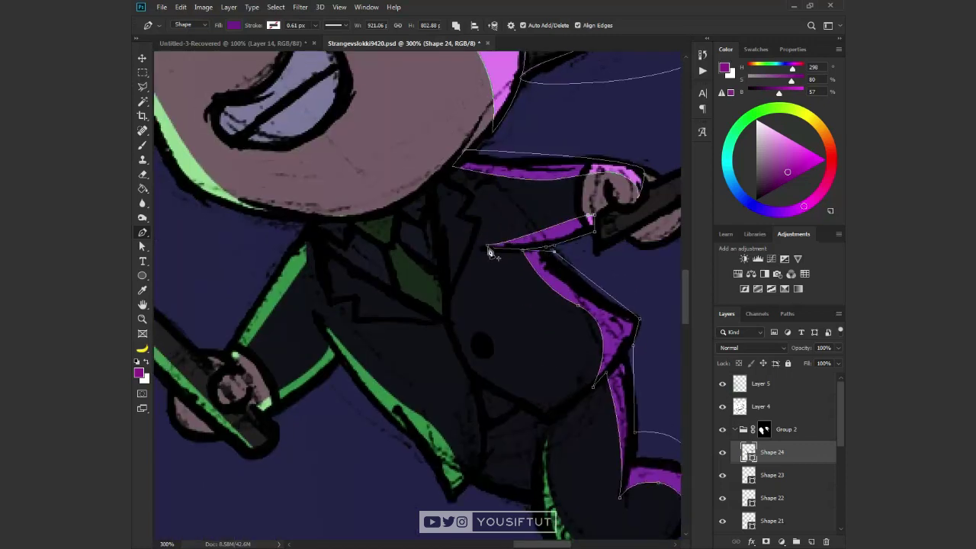
key("ctrl+0")
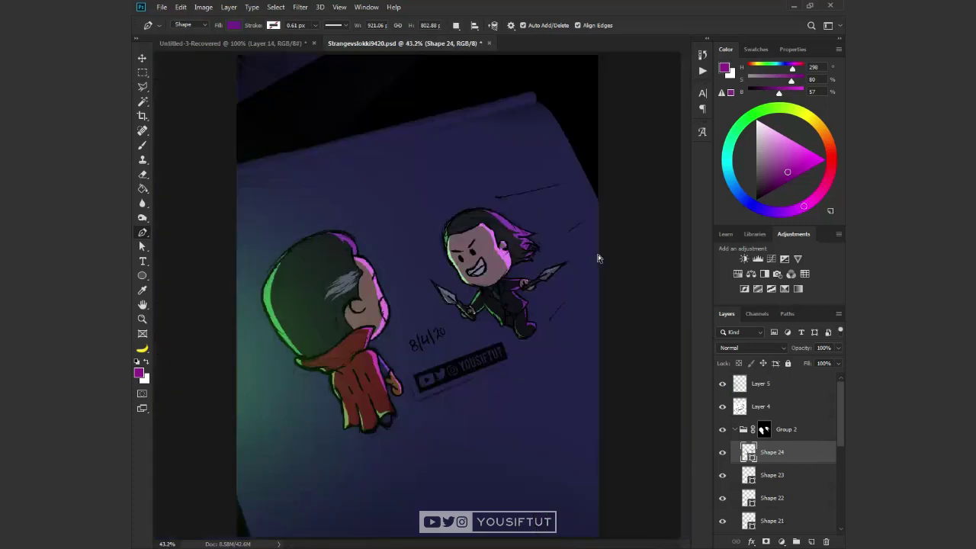
- Check Loki's legs, then hide Layer 5's glow to darken the scene
key("ctrl+plus")
mouse_move(599, 257)
left_mouse_down()
mouse_move(502, 271)
mouse_move(479, 370)
left_mouse_up()
key("alt+bracketleft")
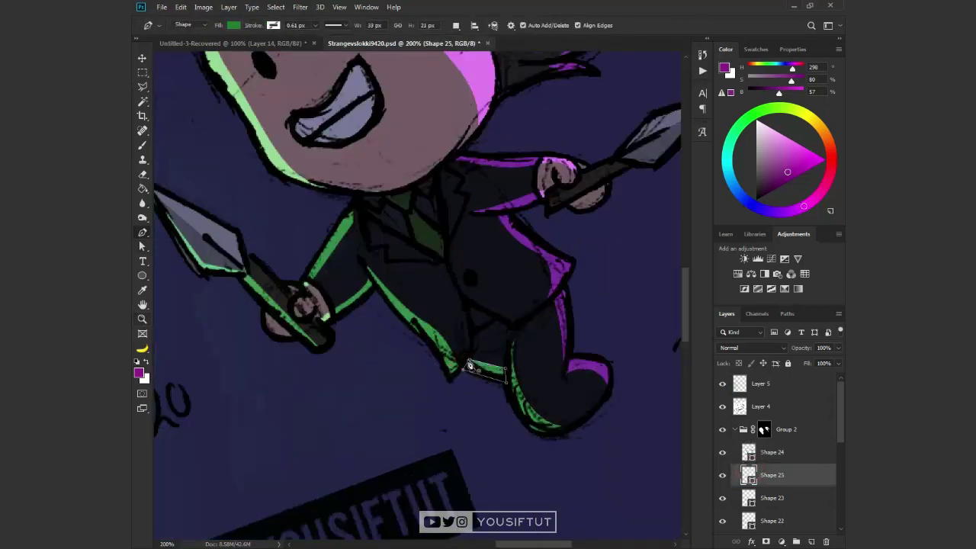
key("ctrl+0")
key("v")
scroll(778, 458, "down", 2)
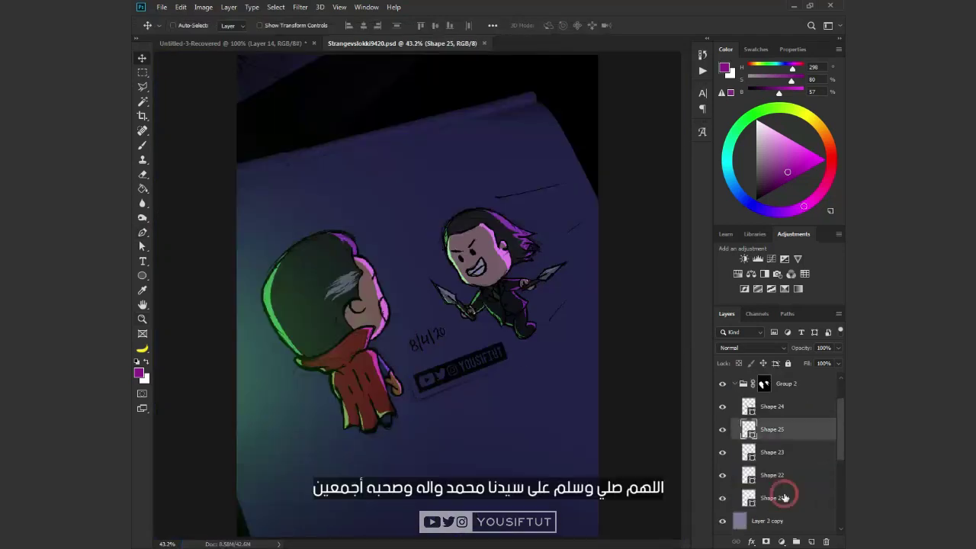
scroll(778, 431, "up", 2)
left_click(722, 383)
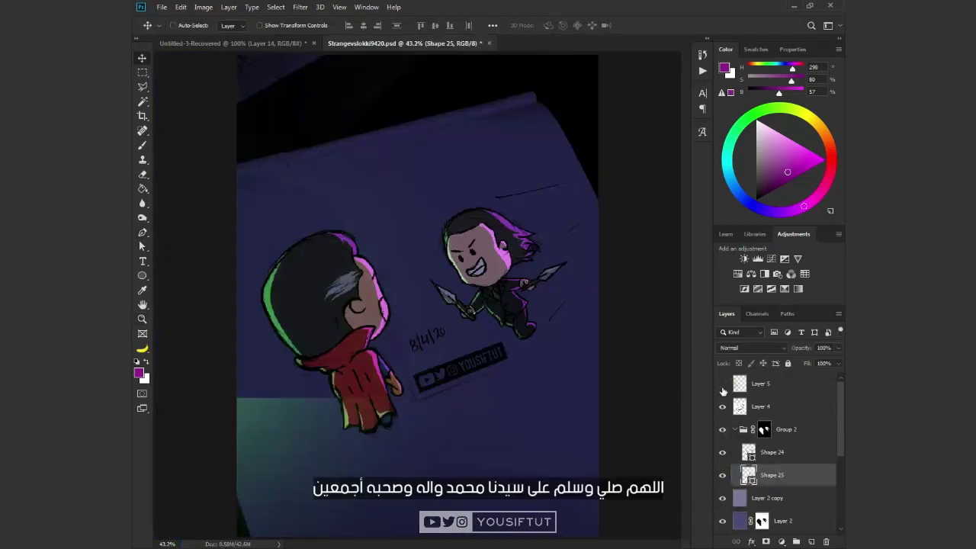
key("z")
key("ctrl+plus")
key("ctrl+plus")
key("ctrl+plus")
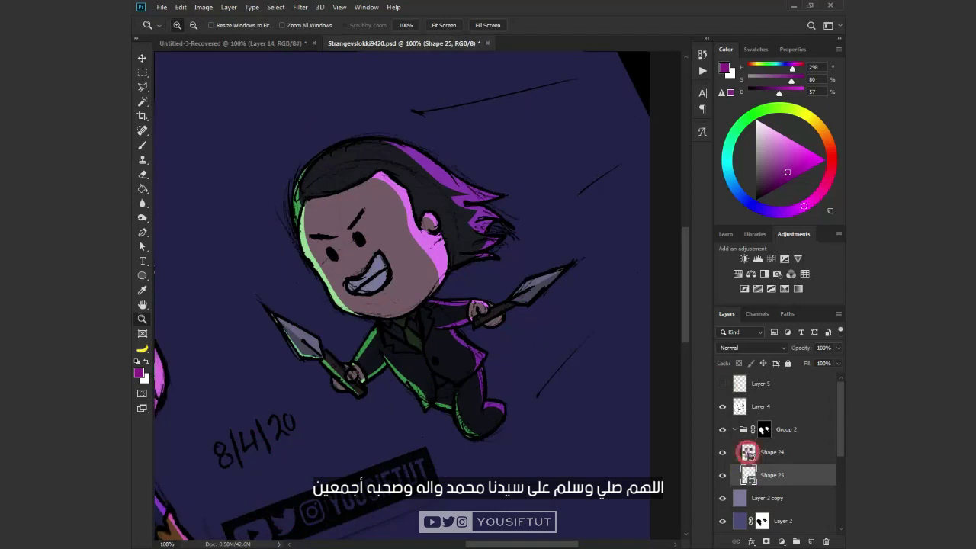
- Recolour Shape 24's rim lights from purple to deep pink magenta #912052
double_click(748, 452)
left_click(709, 413)
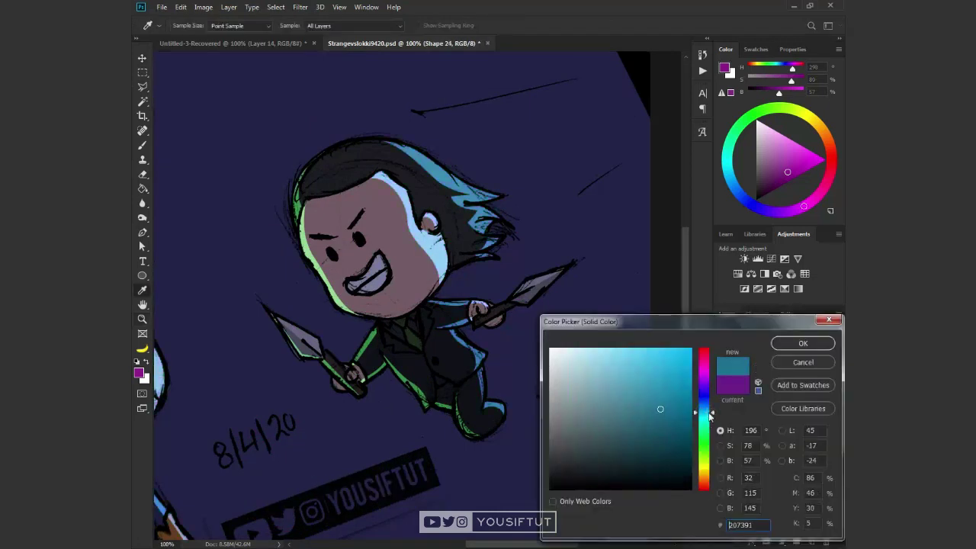
left_click(705, 390)
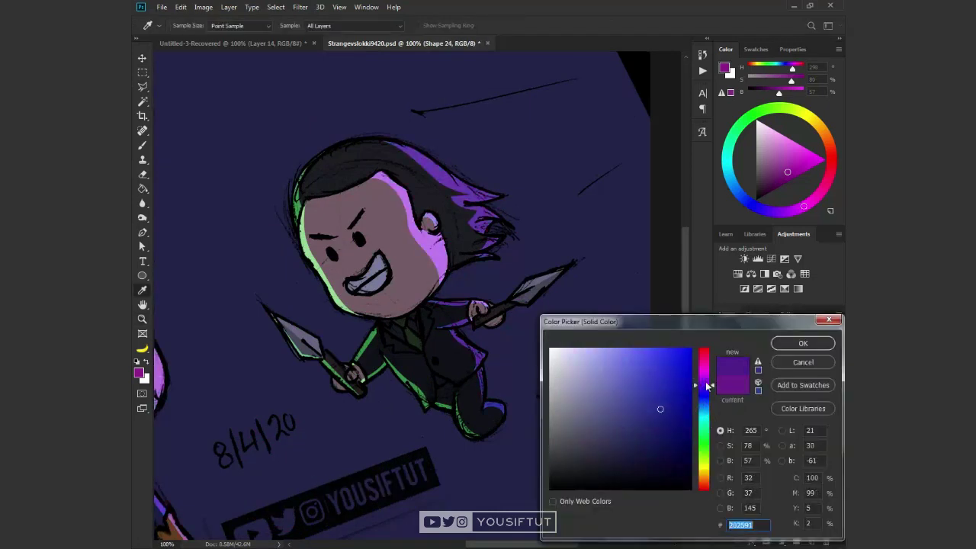
left_click_drag(708, 387, 703, 382)
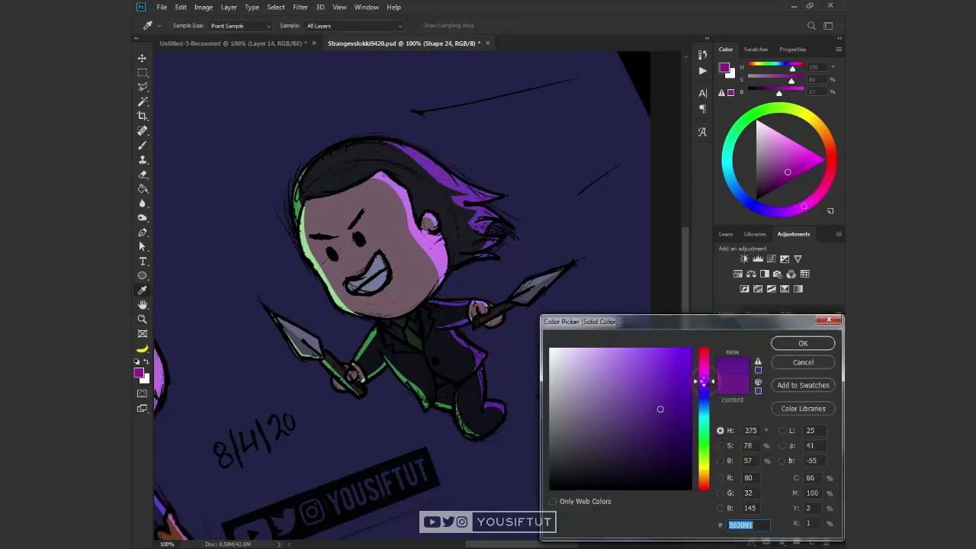
left_click(803, 345)
key("z")
left_click(504, 314, "alt")
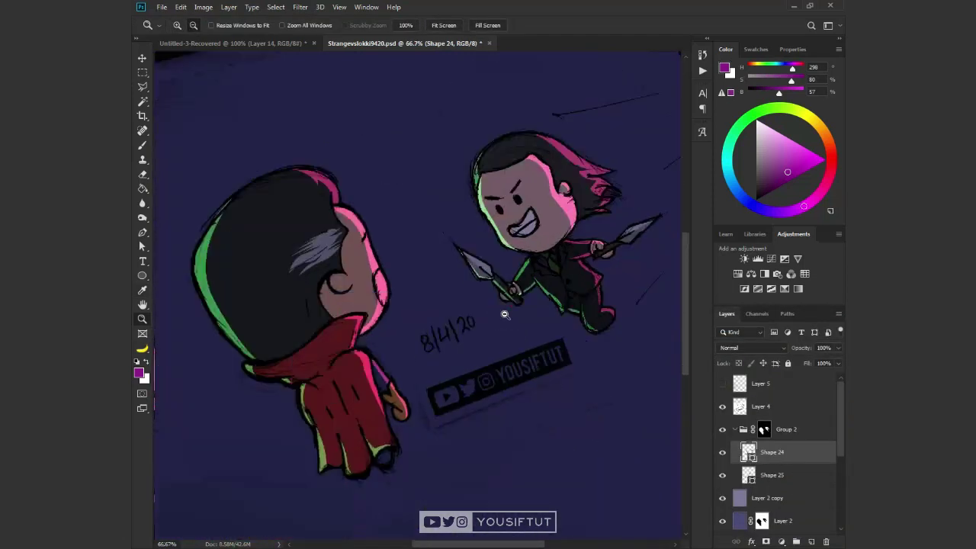
- Extend the pink Shape 24 highlight down the spear shaft and widen its upper edge
left_click(507, 160)
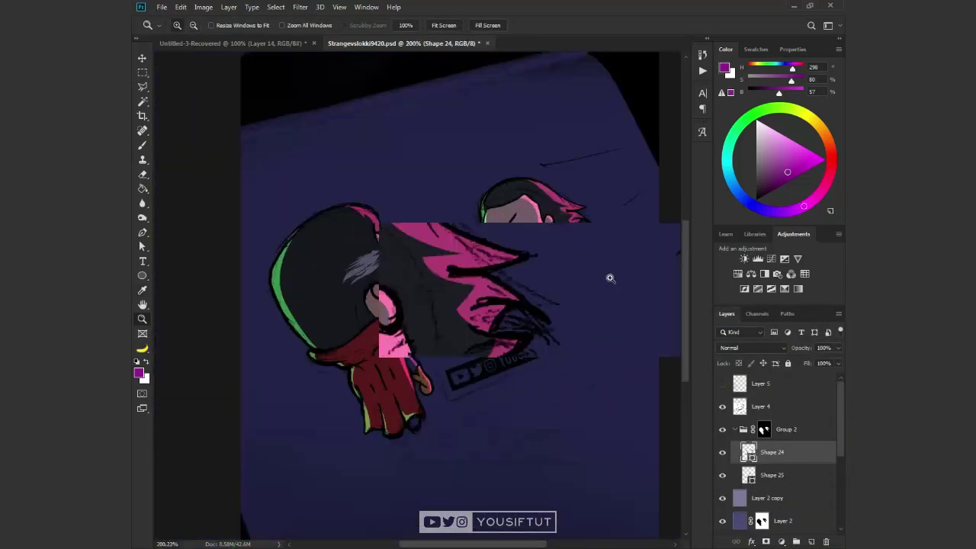
left_click(580, 275)
left_click_drag(375, 224, 485, 164)
left_click(299, 218, "alt")
left_click(497, 287)
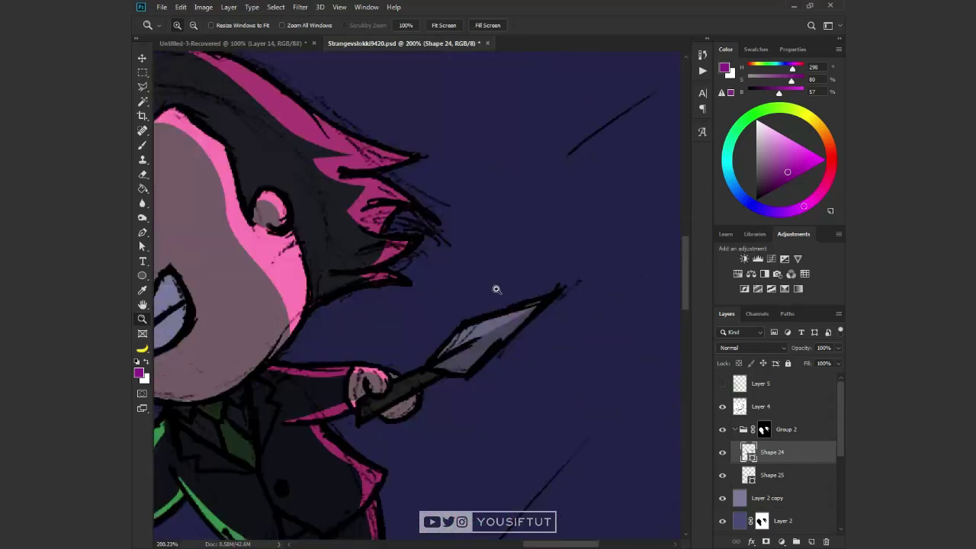
key("p")
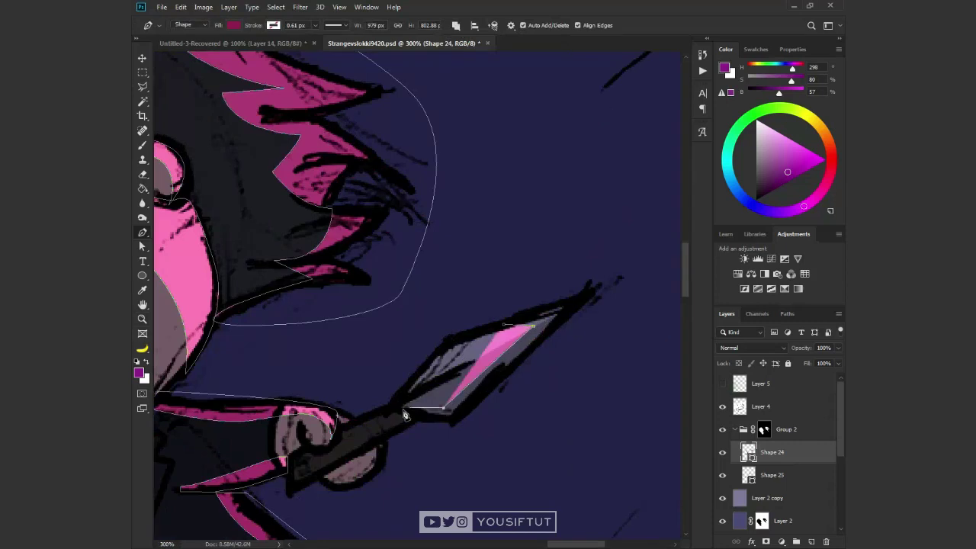
left_click_drag(426, 421, 519, 379)
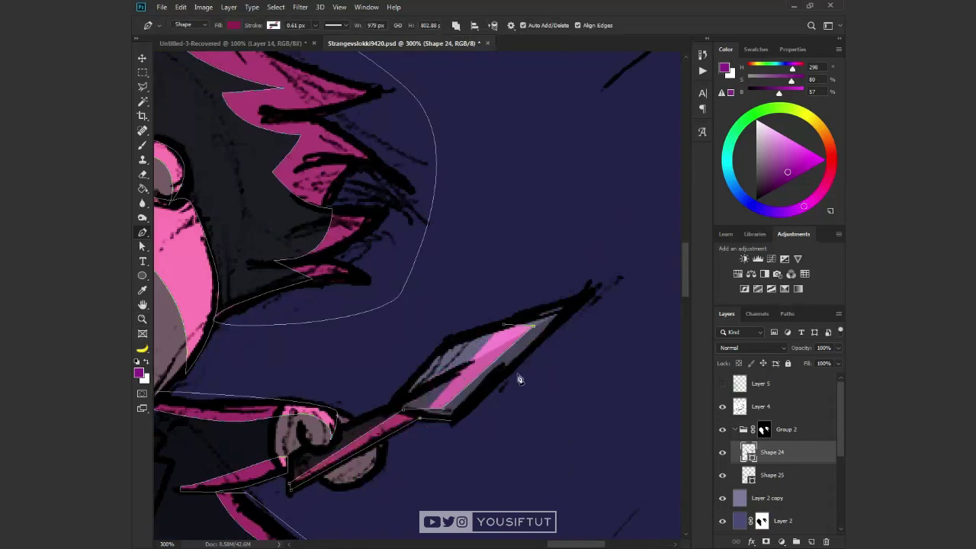
left_click_drag(519, 322, 503, 331)
scroll(502, 328, "down", 5)
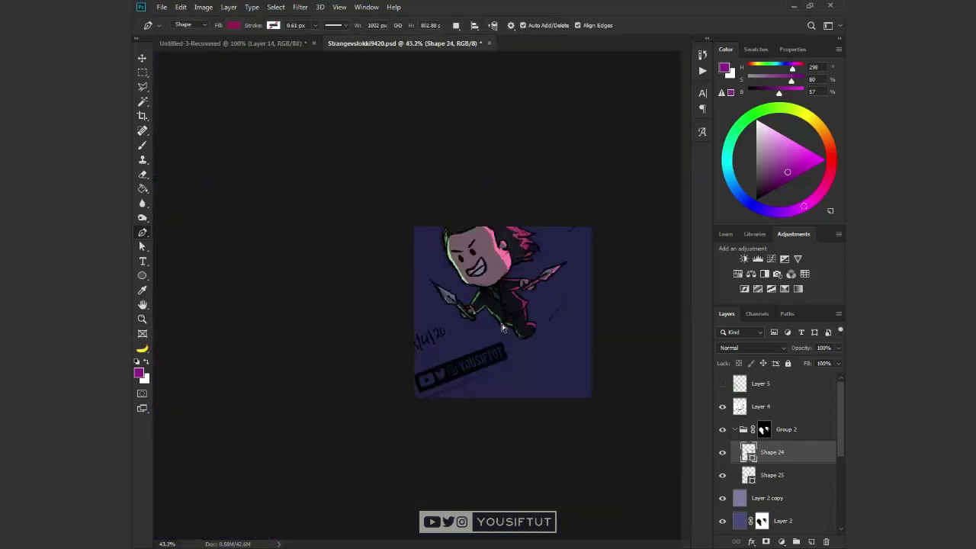
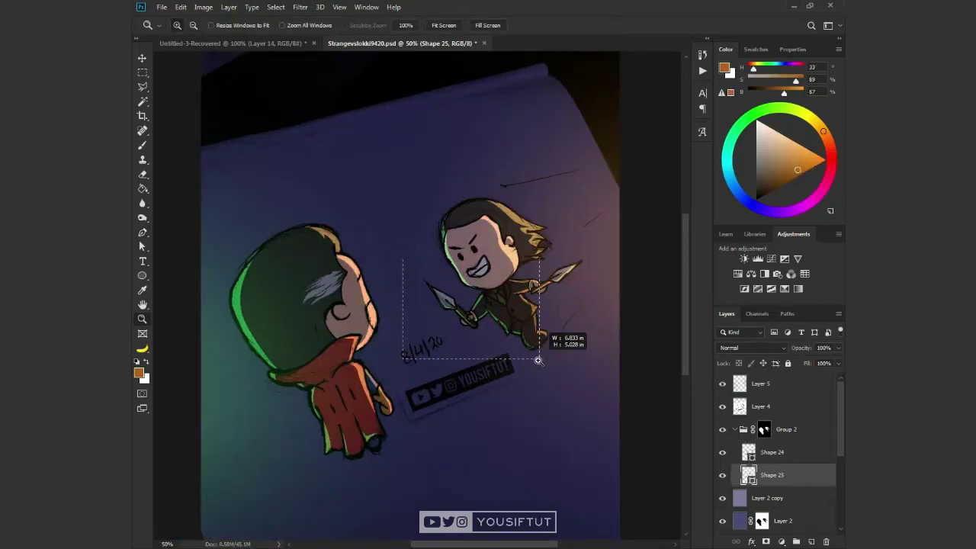
- Add a Curves adjustment above Group 2 and invert its mask to black
left_click_drag(538, 359, 538, 360)
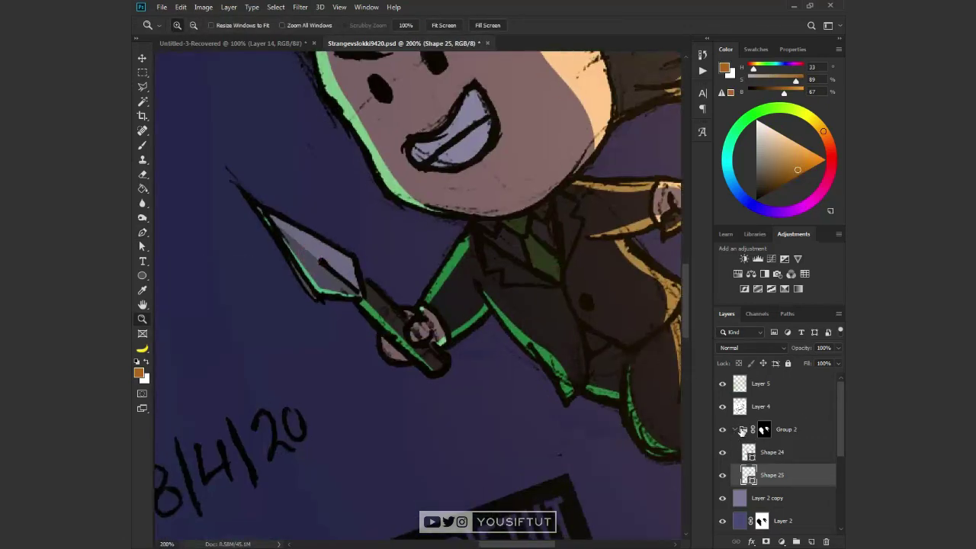
left_click(735, 429)
left_click(758, 259)
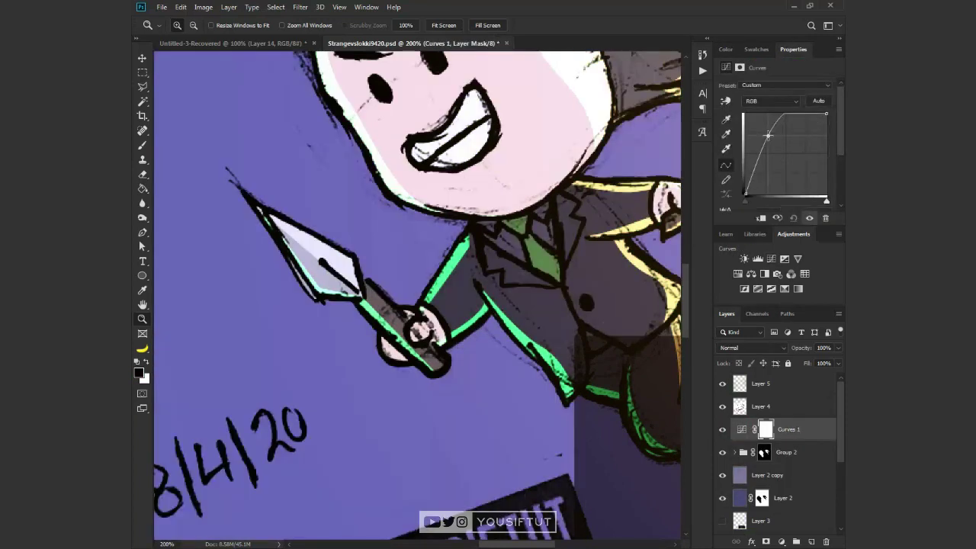
key("ctrl+i")
- Select a stripe on the first kunai blade and fill it white to reveal the brightening
left_click(322, 250)
key("l")
left_click(295, 218)
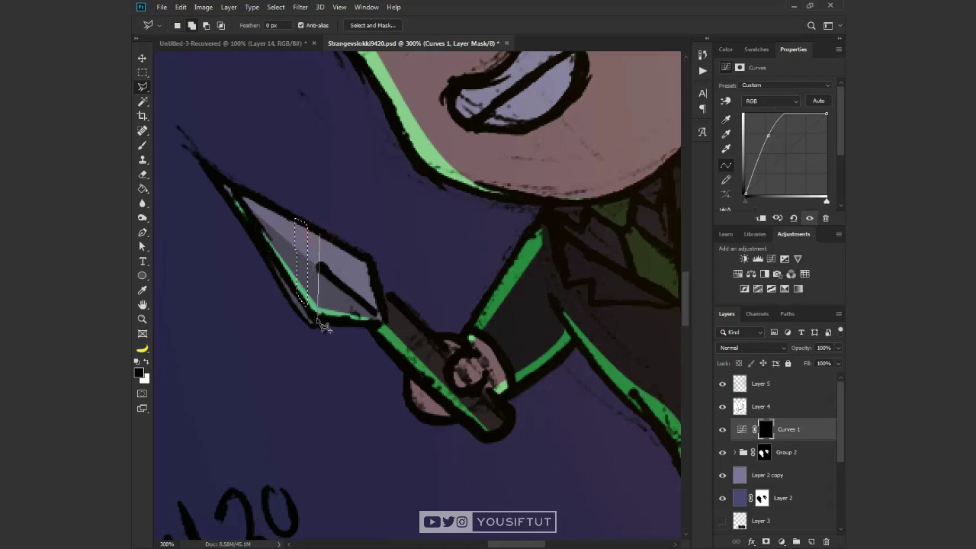
key("x")
key("alt+BackSpace")
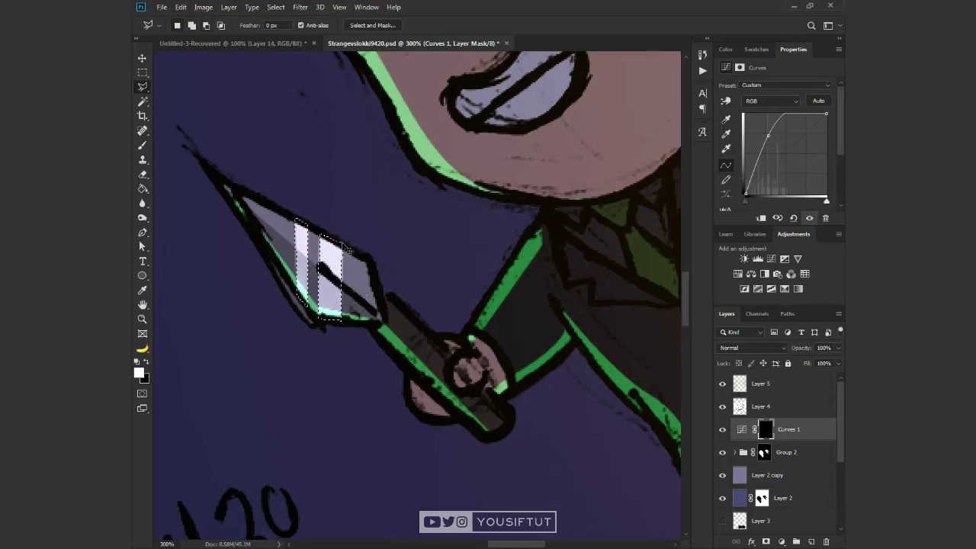
key("ctrl+0")
key("z")
- Outline glint stripes on Loki's second kunai blade and fill them white
left_click(601, 299)
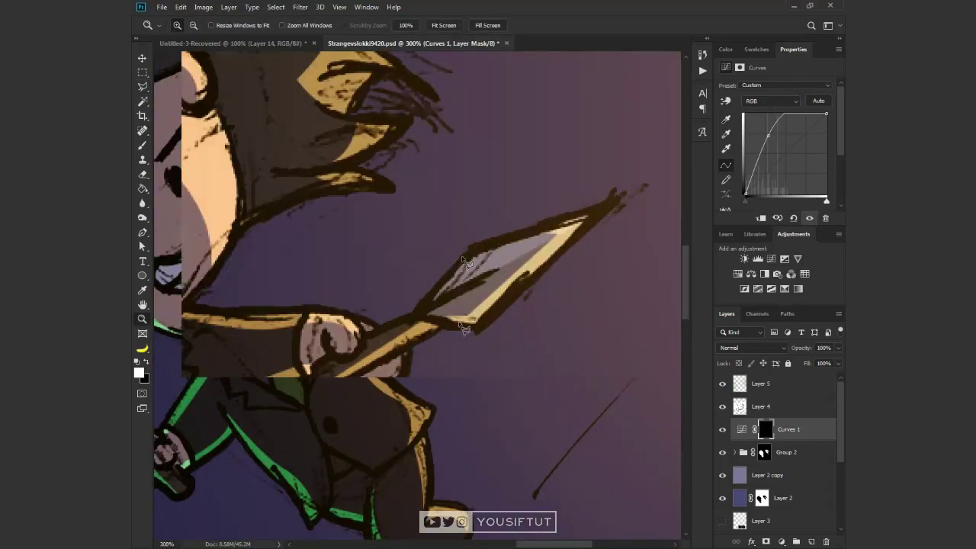
key("l")
left_click(492, 245)
left_click(470, 249)
left_click(457, 320)
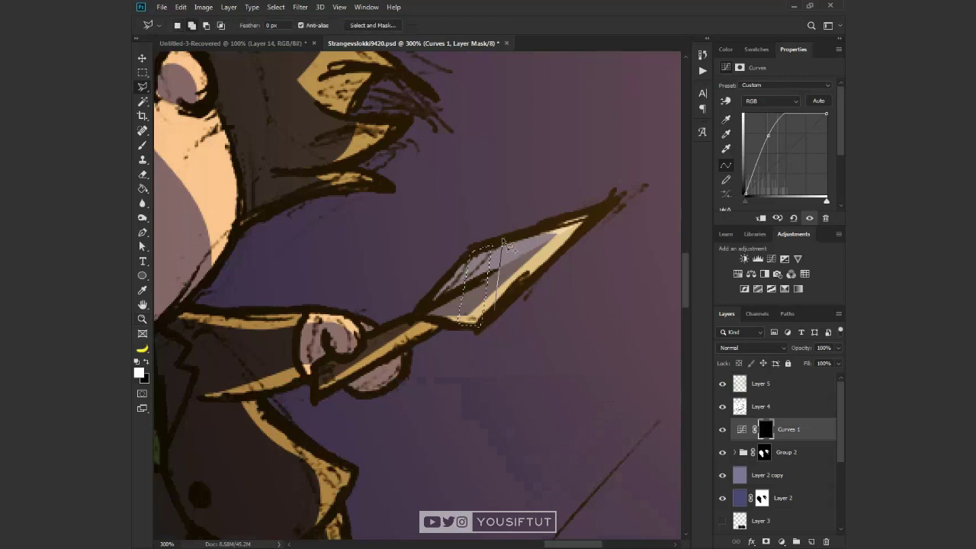
key("alt+BackSpace")
key("z")
key("ctrl+0")
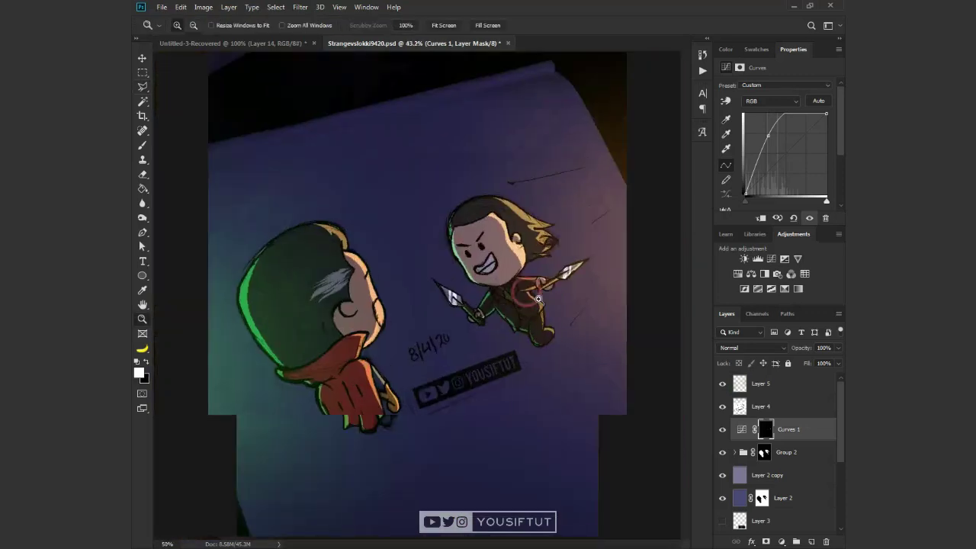
key("ctrl+plus")
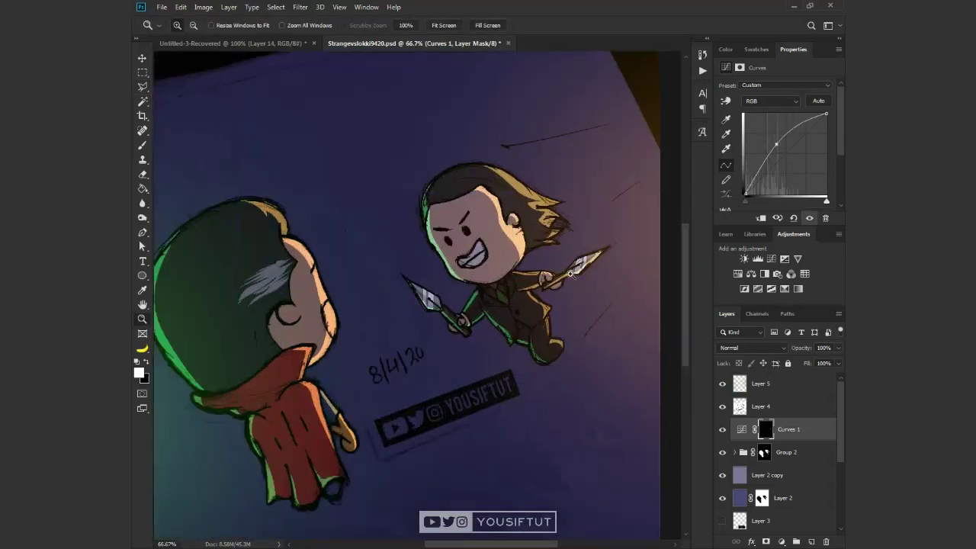
- Zoom to Strange's face and select the Shape 24 layer inside Group 2
left_click(458, 248, "alt")
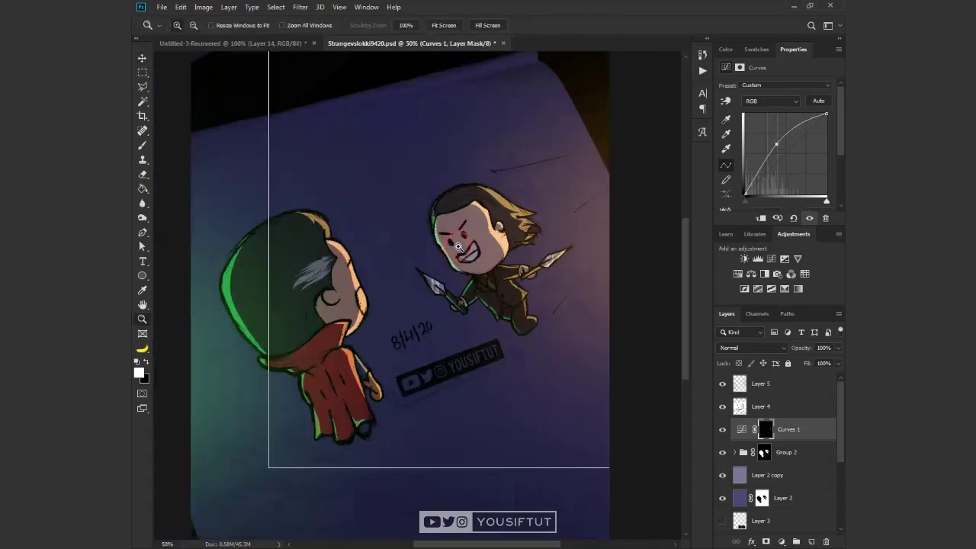
left_click(458, 248)
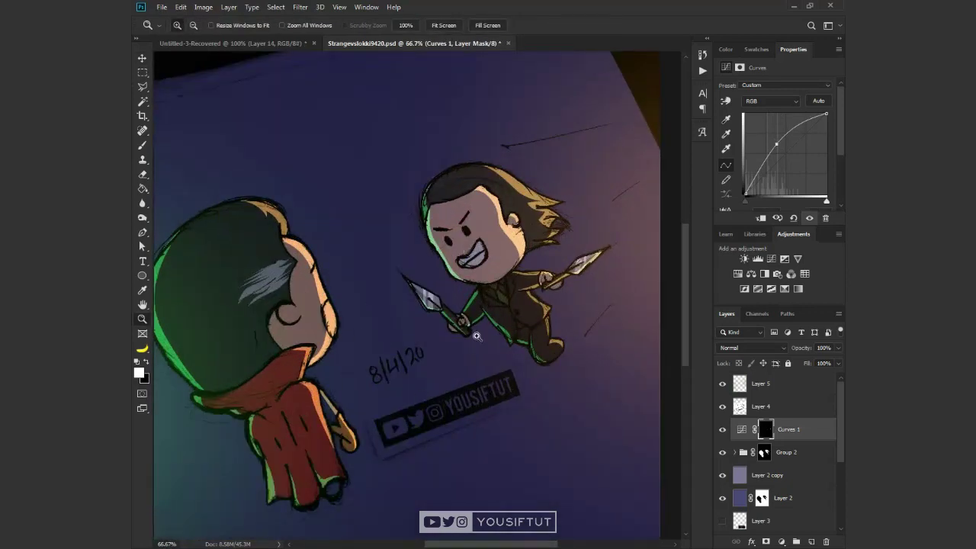
left_click(263, 300)
key("v")
left_click(760, 406)
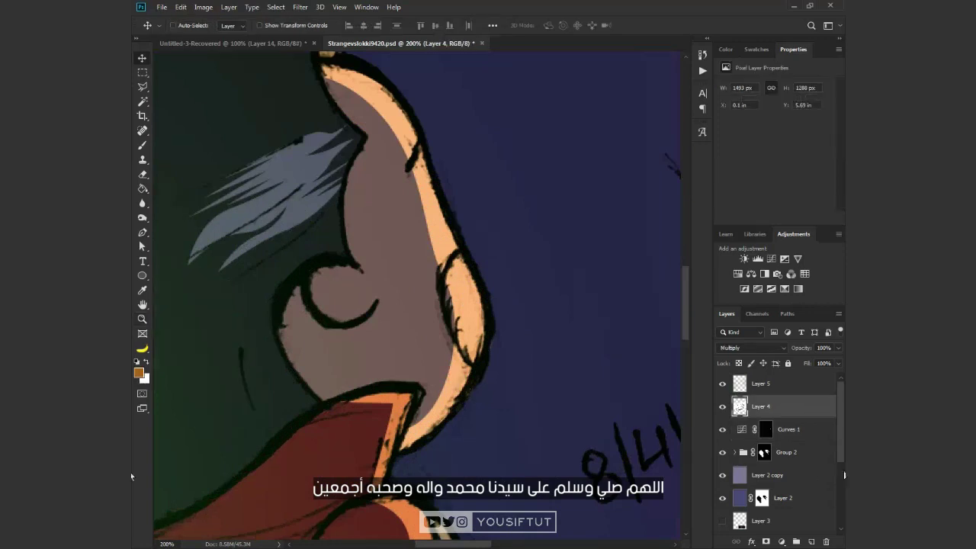
left_click(734, 452)
left_click(753, 476)
- Pen a crescent rim highlight over Strange's closed eye on Shape 24
key("a")
key("p")
left_click(331, 264)
left_click(365, 324)
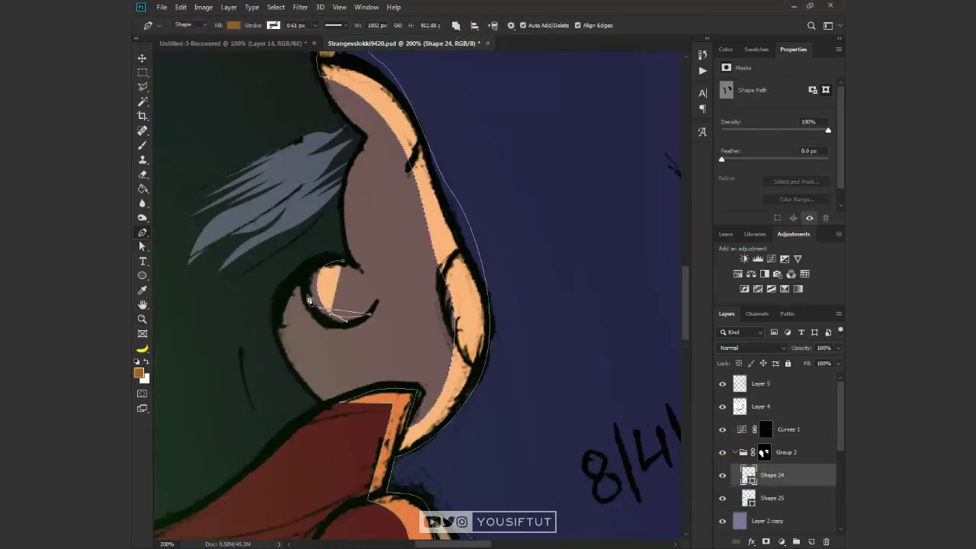
left_click(342, 265)
key("v")
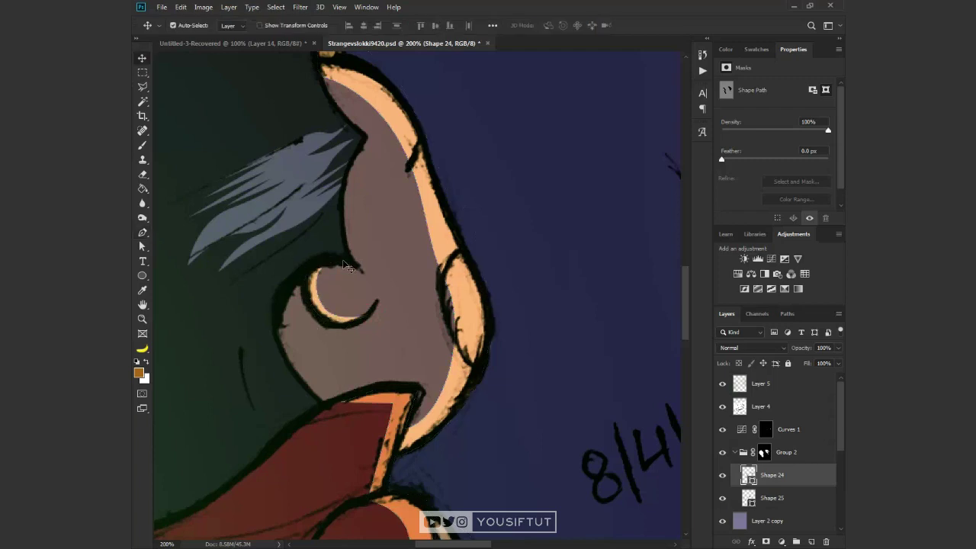
key("ctrl+0")
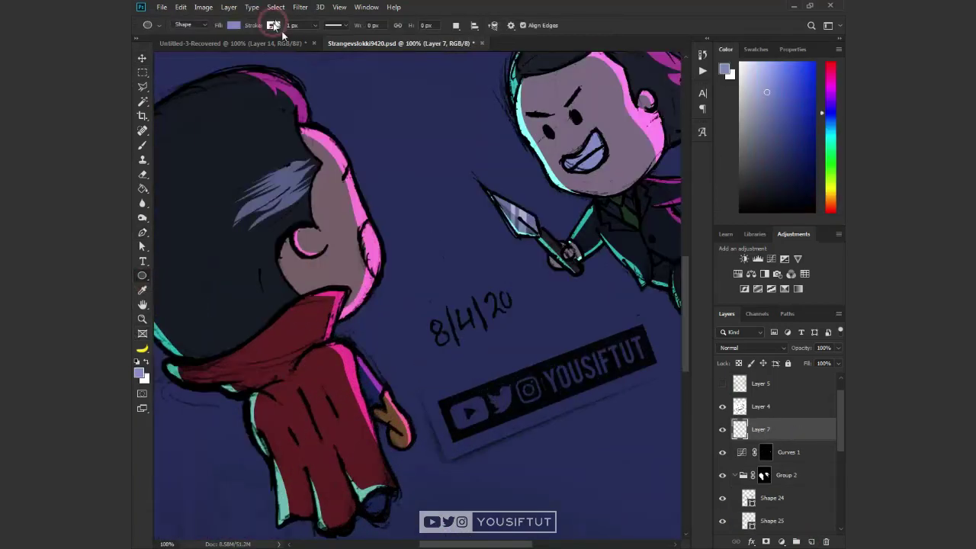
- Draw an unfilled ellipse around Strange's hand with a 12.76 px green stroke
left_click(233, 26)
left_click_drag(414, 359, 489, 452)
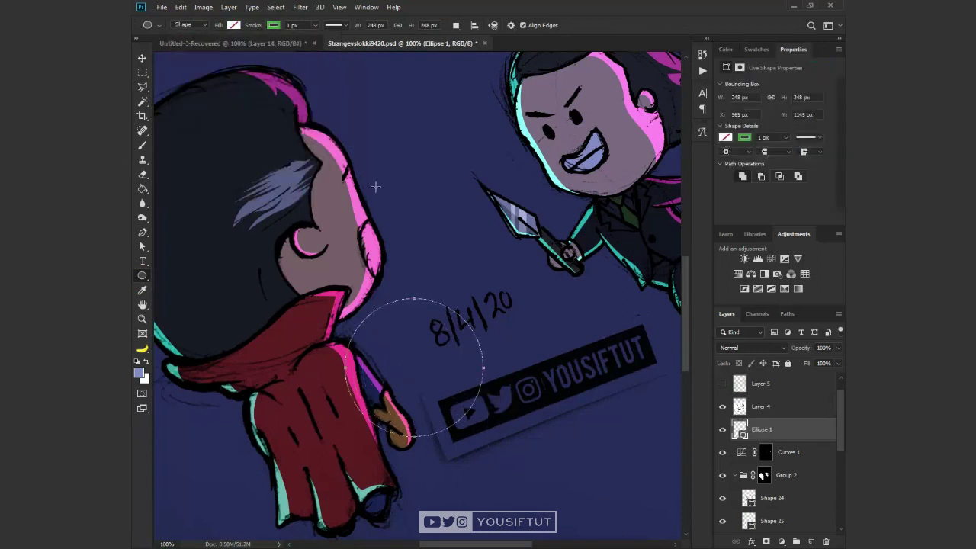
left_click_drag(327, 38, 323, 42)
- Duplicate the ring, shrink it to about 72%, and give it a 7.76 px stroke
key("ctrl+j")
key("ctrl+t")
left_click_drag(484, 436, 461, 418)
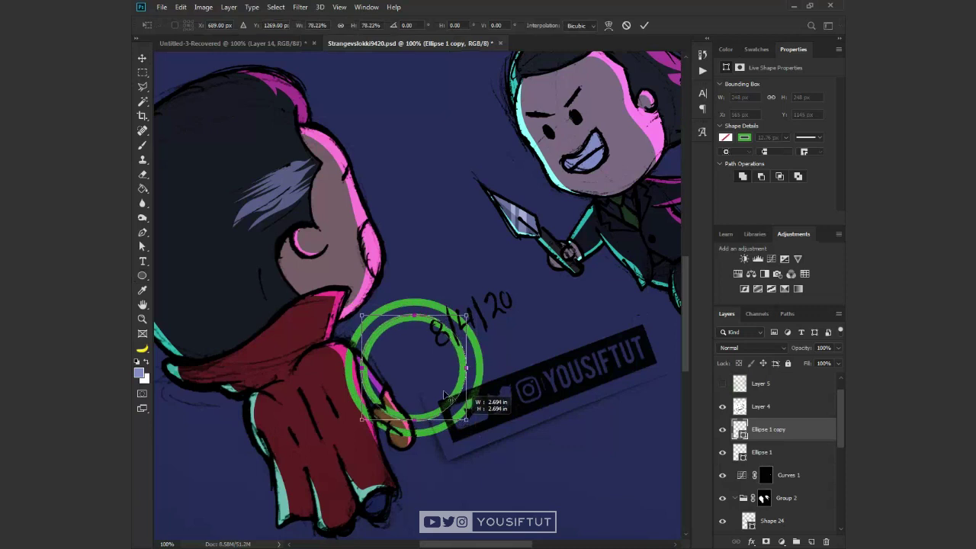
scroll(458, 355, "up", 1)
scroll(457, 355, "up", 1)
key("Return")
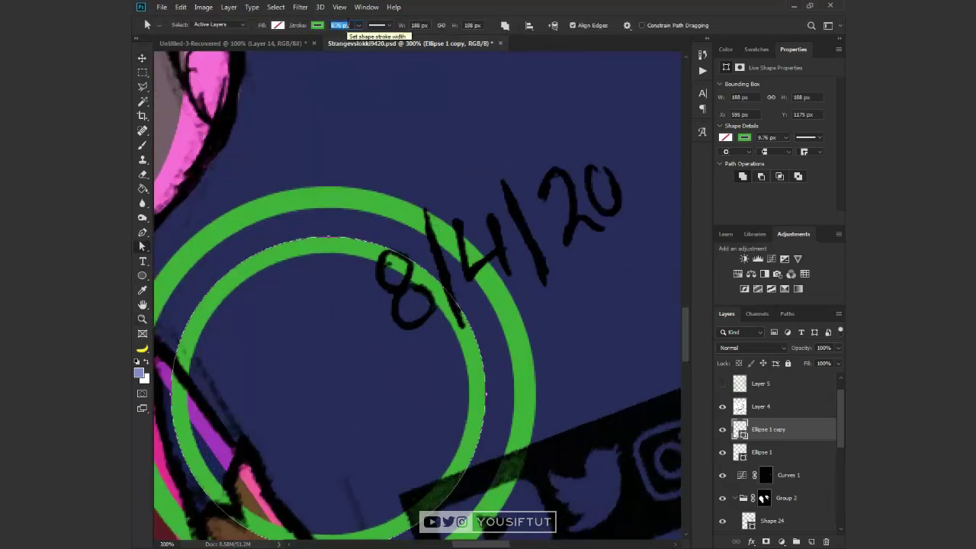
type("7.76")
key("Return")
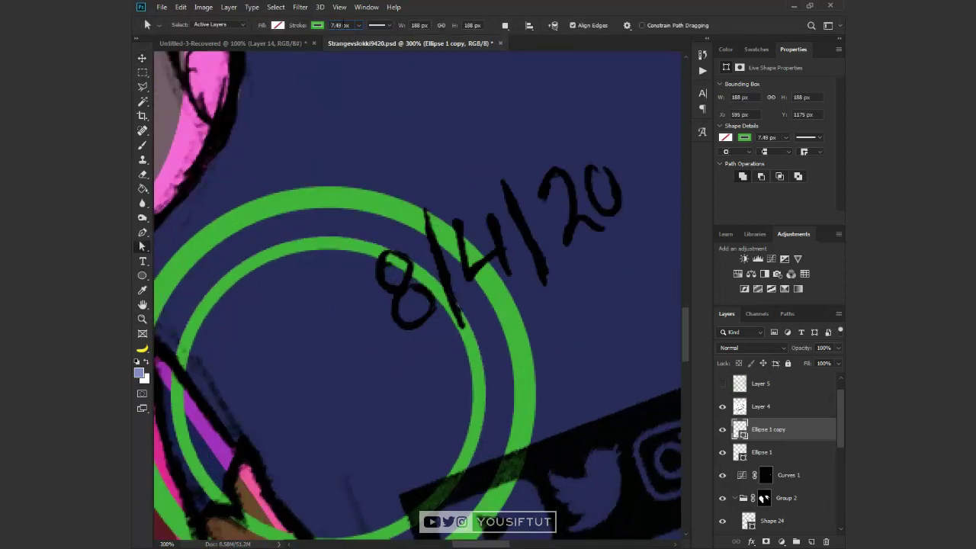
- Draw a square over the rings with the Rectangle tool
left_click_drag(506, 233, 582, 134)
right_click(142, 276)
left_click(183, 277)
mouse_move(420, 287)
left_mouse_down()
mouse_move(583, 436)
mouse_move(582, 449)
left_mouse_up()
- Thin the square's outline stroke down to 3 px
key("a")
left_click(340, 26)
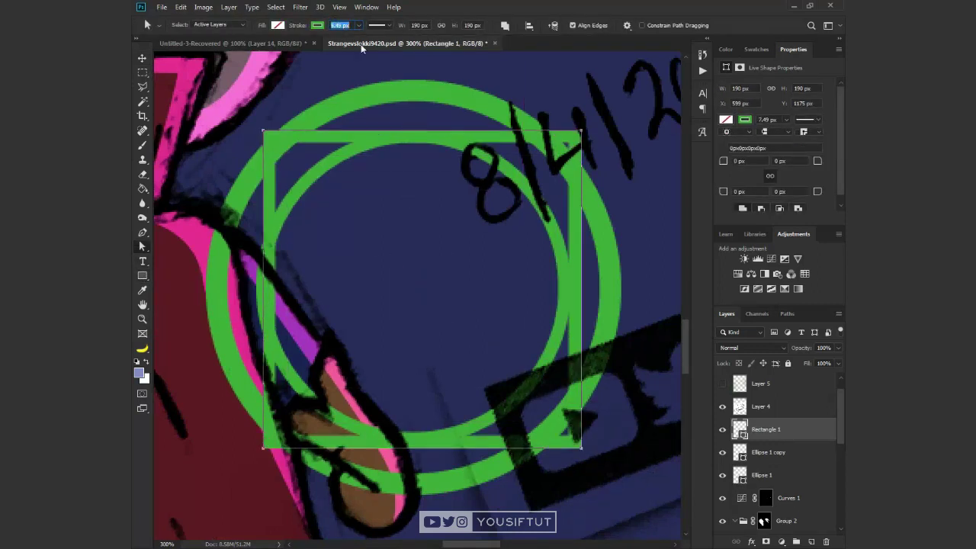
key("Return")
type("5")
key("Return")
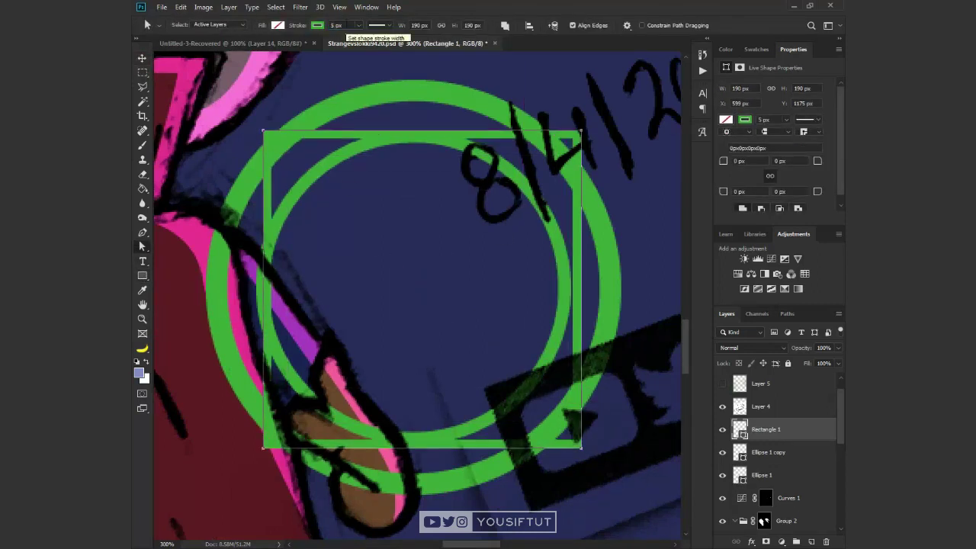
key("Return")
- Centre the square on the rings and rotate it 45° into a diamond
key("v")
left_click(438, 26)
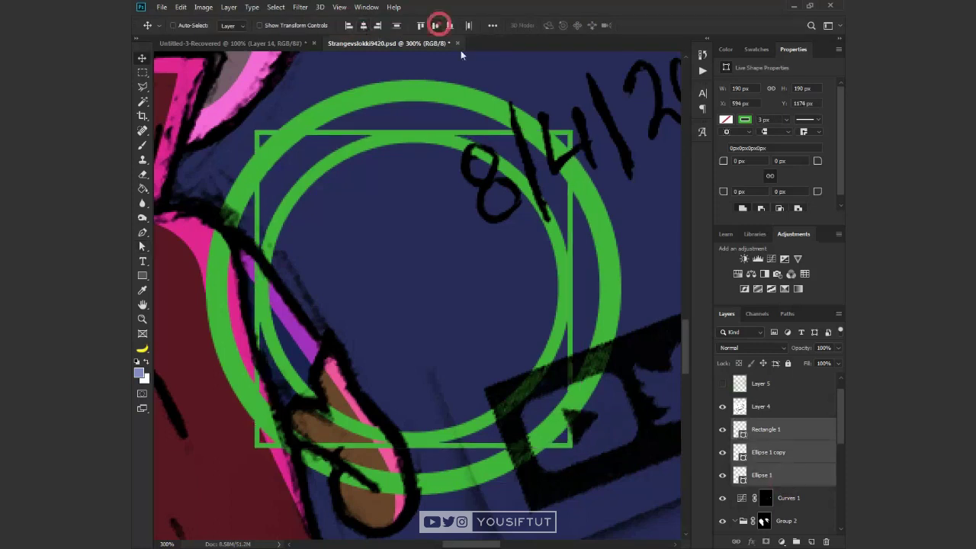
key("ctrl+t")
left_click_drag(633, 348, 564, 457)
key("Return")
- Duplicate the diamond and transform the copy into a larger upright square
key("ctrl+j")
key("ctrl+t")
left_click_drag(639, 512, 656, 528)
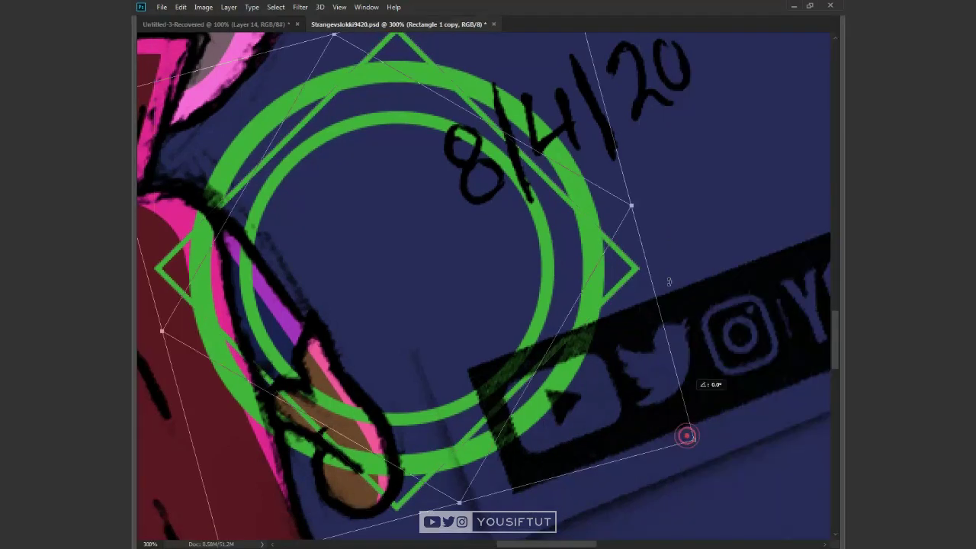
left_click_drag(666, 371, 646, 170)
key("Return")
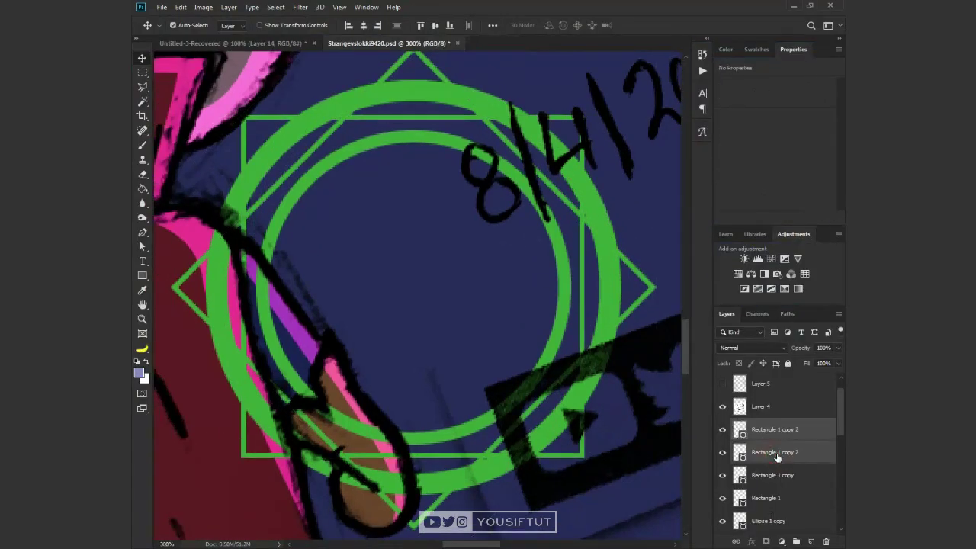
- Shrink the square-and-diamond copies, then scale a copy of all spell shapes into the centre
key("ctrl+t")
left_click_drag(655, 526, 545, 465)
key("Return")
left_click(767, 500)
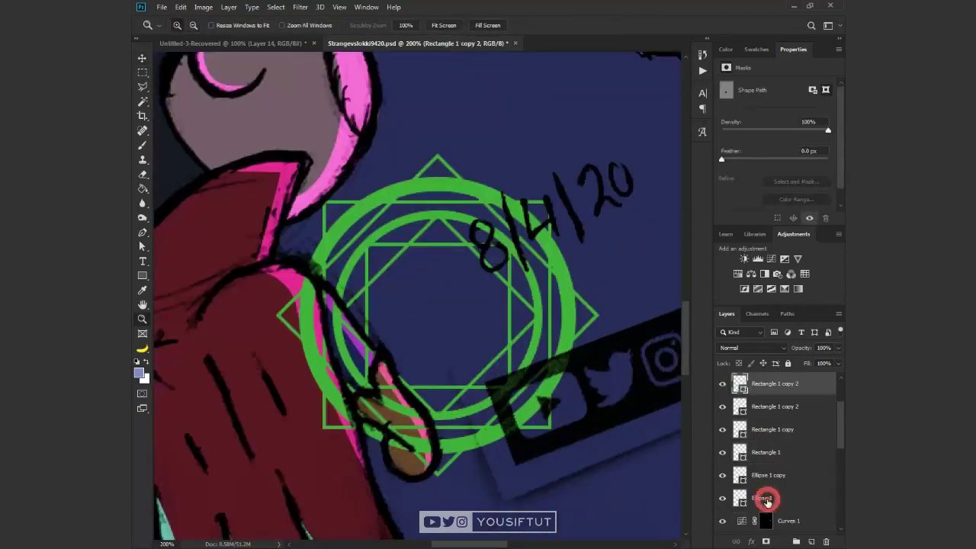
key("ctrl+alt+t")
left_click_drag(599, 474, 482, 370)
key("Return")
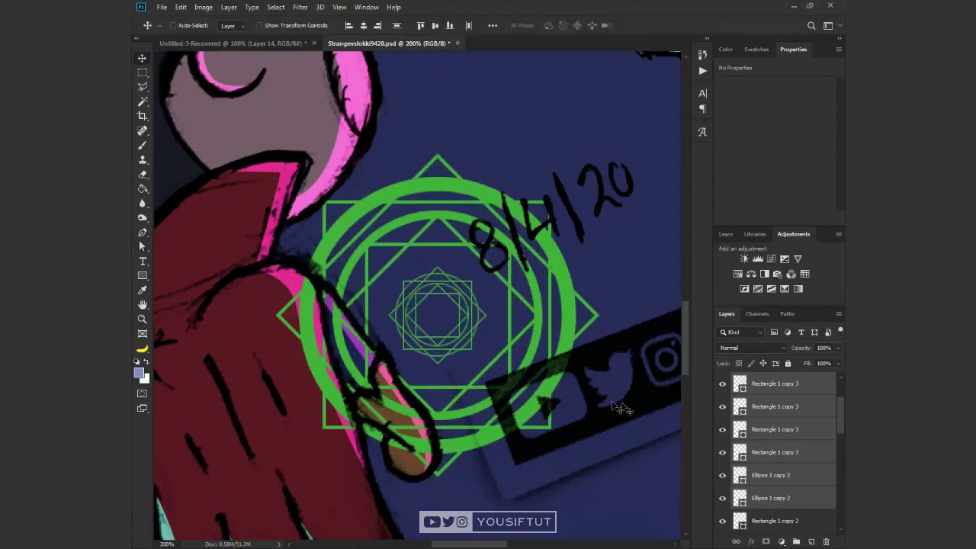
- Try an enlarged copy of the centre pattern, then delete the unwanted copies
key("ctrl+alt+t")
left_click_drag(486, 360, 496, 374)
key("Return")
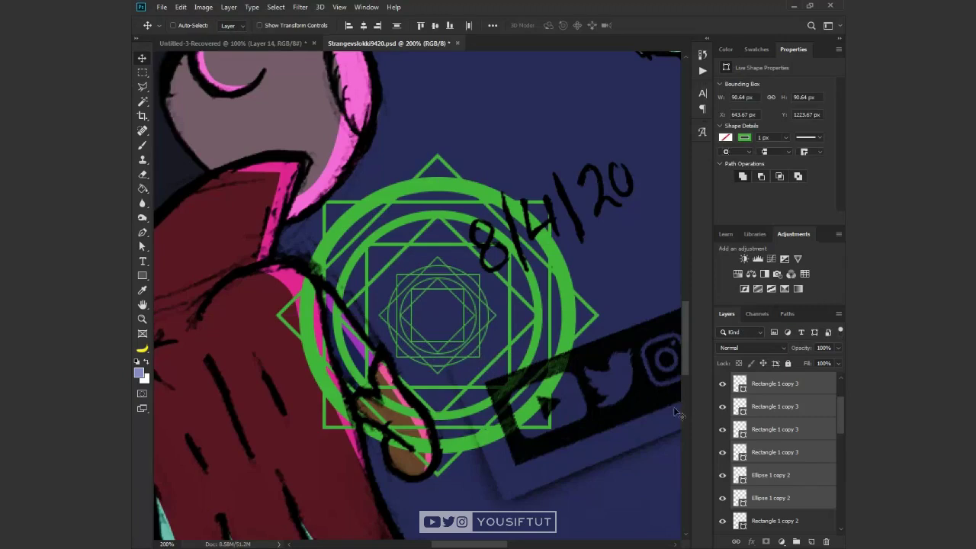
key("Delete")
- Group all spell shapes into Group 3 and set it to Linear Dodge (Add)
left_click(776, 520, "shift")
key("ctrl+g")
key("ctrl+bracketright")
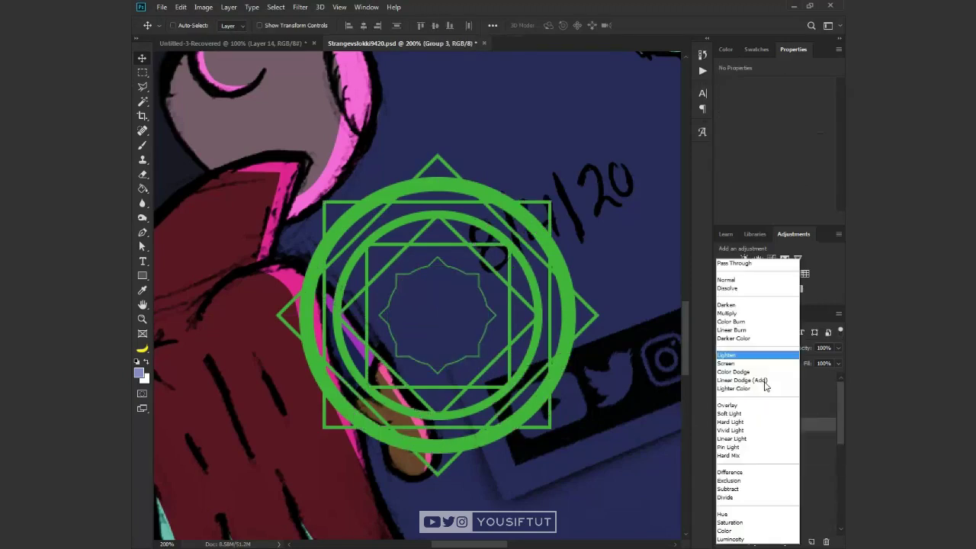
left_click(751, 348)
left_click(743, 376)
key("z")
left_click(528, 342, "alt")
left_click(528, 343, "alt")
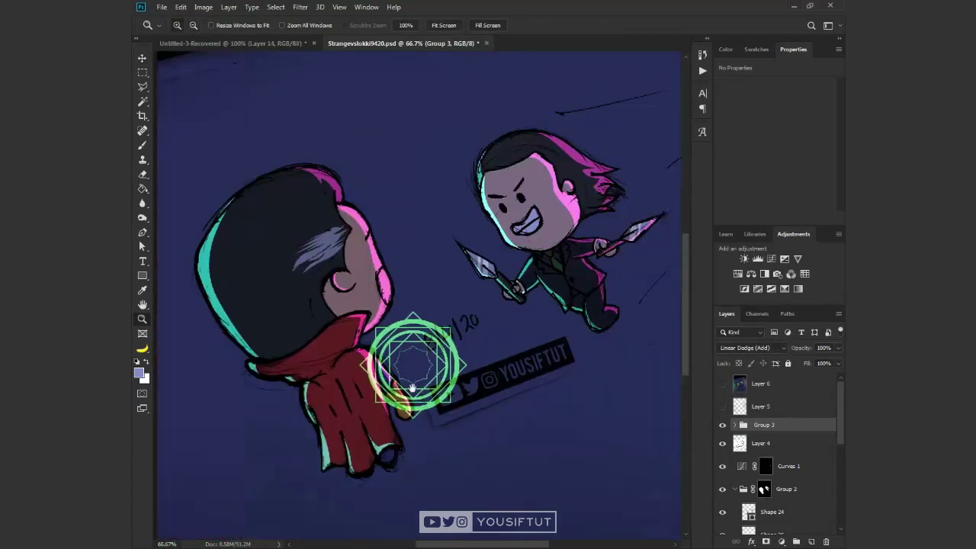
- Move the spell circle near Strange's hand and skew it into perspective on the paper
key("v")
mouse_move(367, 340)
left_mouse_down()
mouse_move(400, 225)
mouse_move(334, 319)
left_mouse_up()
key("ctrl+t")
scroll(404, 423, "up", 1)
mouse_move(431, 369)
left_mouse_down()
mouse_move(437, 442)
mouse_move(392, 463)
left_mouse_up()
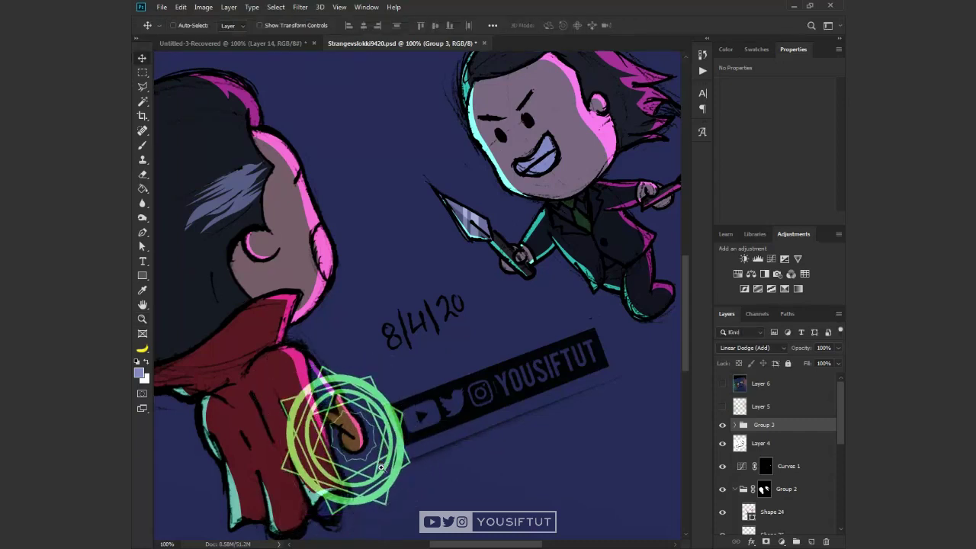
left_click(382, 504, "ctrl")
- Duplicate the spell as a smart object, shrink and tilt it, and place it below Layer 4
key("ctrl+j")
left_click(722, 447)
key("ctrl+t")
left_click_drag(452, 517, 425, 491)
key("Return")
key("z")
left_click(273, 348)
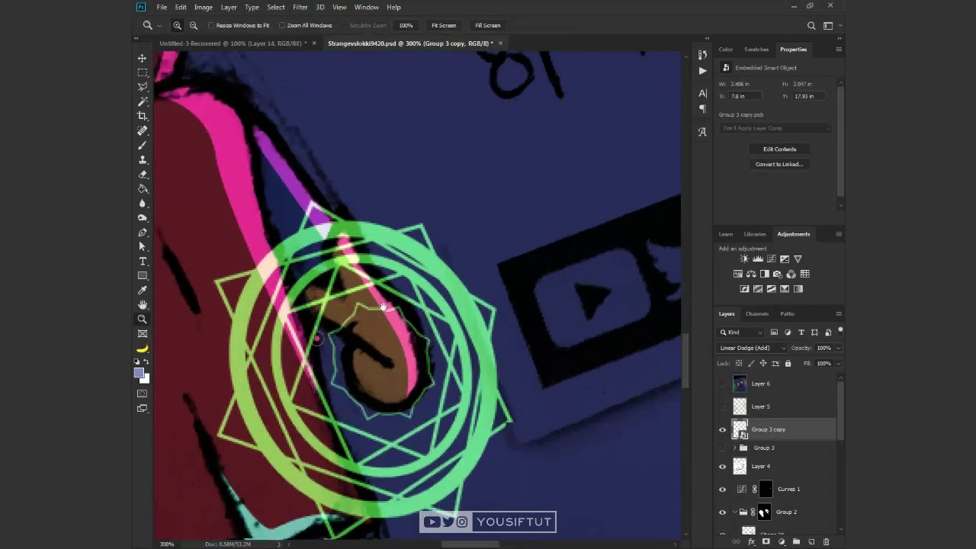
key("ctrl+bracketleft")
key("ctrl+bracketleft")
- Lasso around the hand and add a layer mask so the fingers sit over the spell
key("l")
left_click(387, 149)
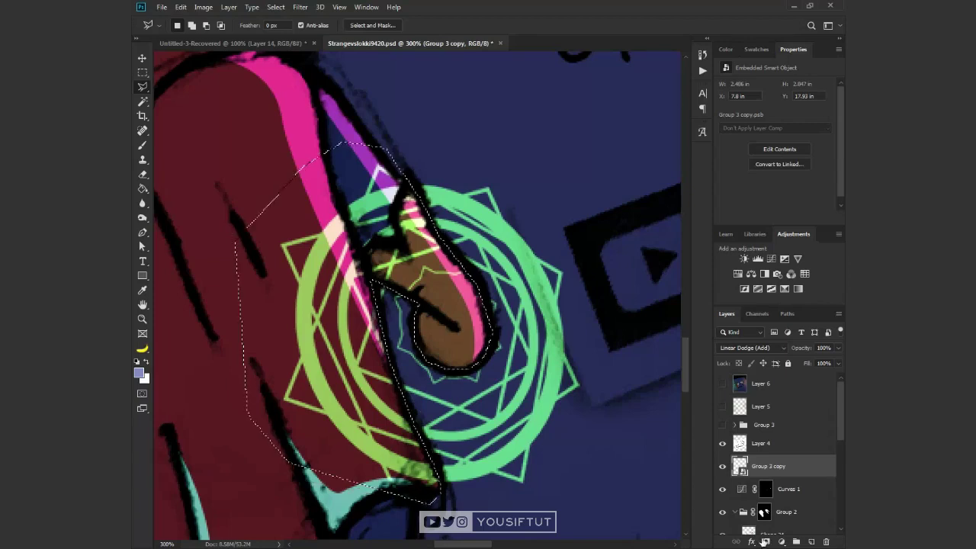
left_click(765, 541)
scroll(602, 359, "down", 2)
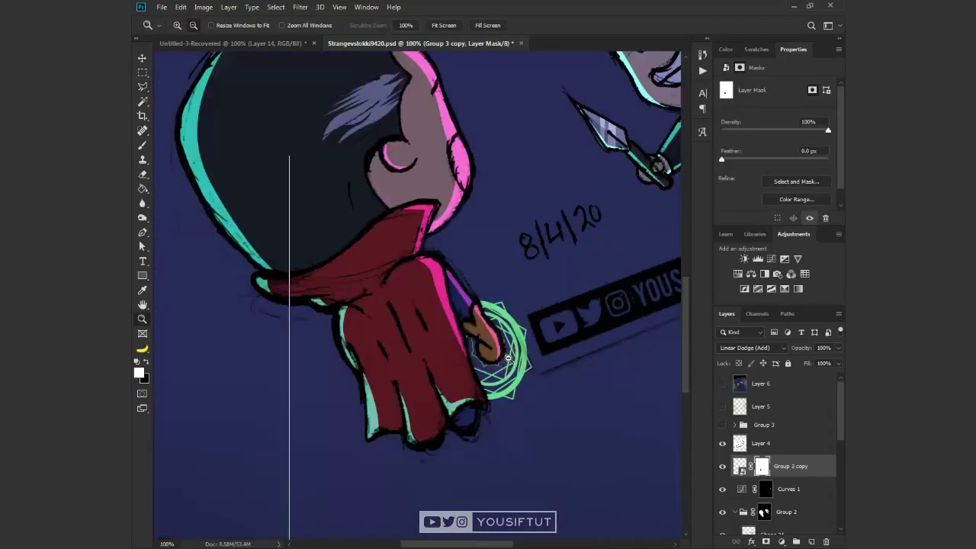
scroll(620, 343, "down", 2)
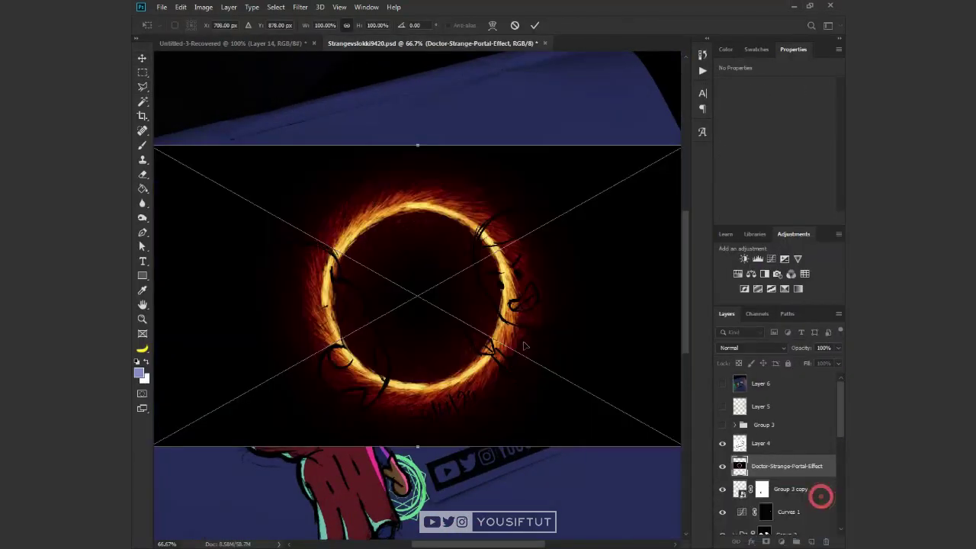
- Commit the placed portal image and set its blend mode to Screen
key("Return")
left_click(751, 348)
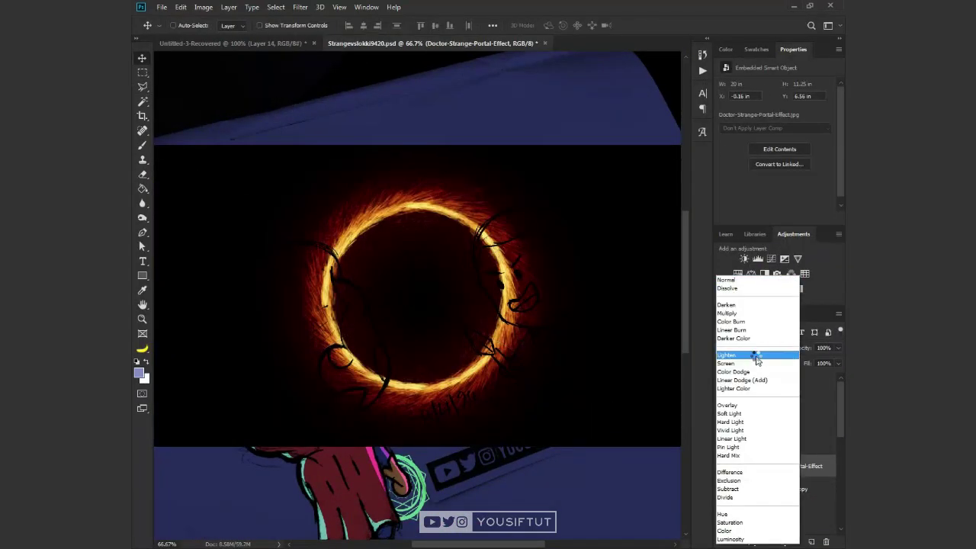
left_click(733, 353)
key("z")
key("ctrl+minus")
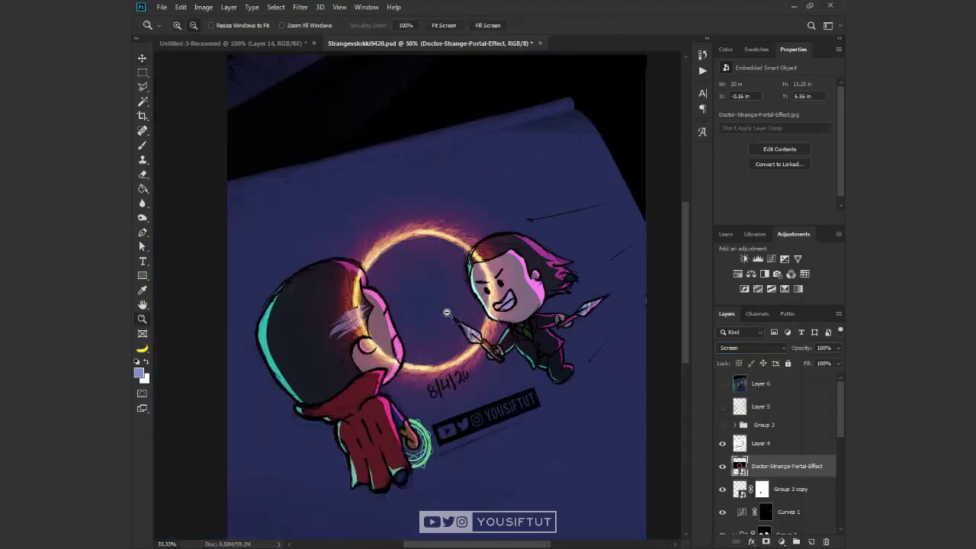
key("ctrl+minus")
- Rotate the portal about -15° and squash it flat, then undo the move
key("ctrl+t")
mouse_move(549, 274)
left_mouse_down()
mouse_move(537, 246)
mouse_move(643, 211)
left_mouse_up()
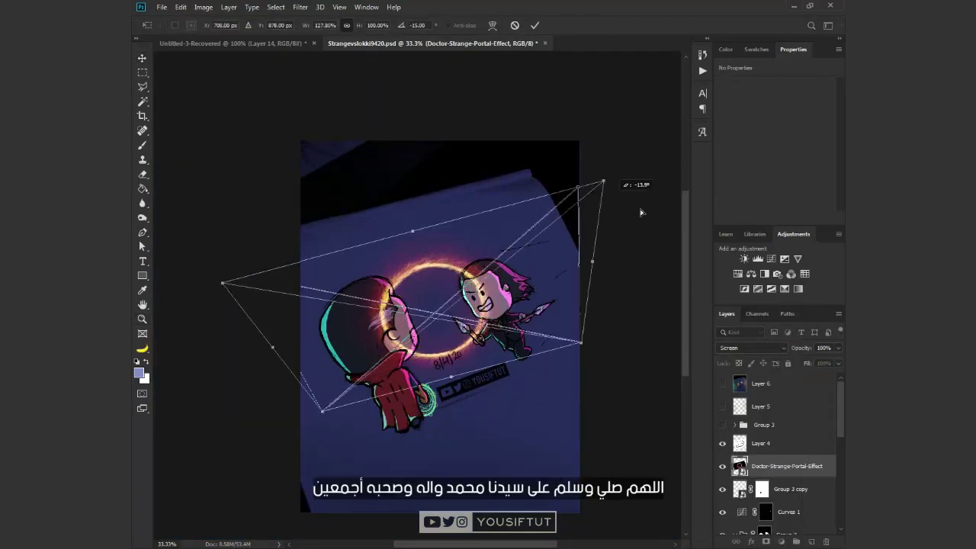
mouse_move(451, 377)
left_mouse_down()
mouse_move(436, 332)
mouse_move(469, 323)
mouse_move(527, 228)
left_mouse_up()
key("Return")
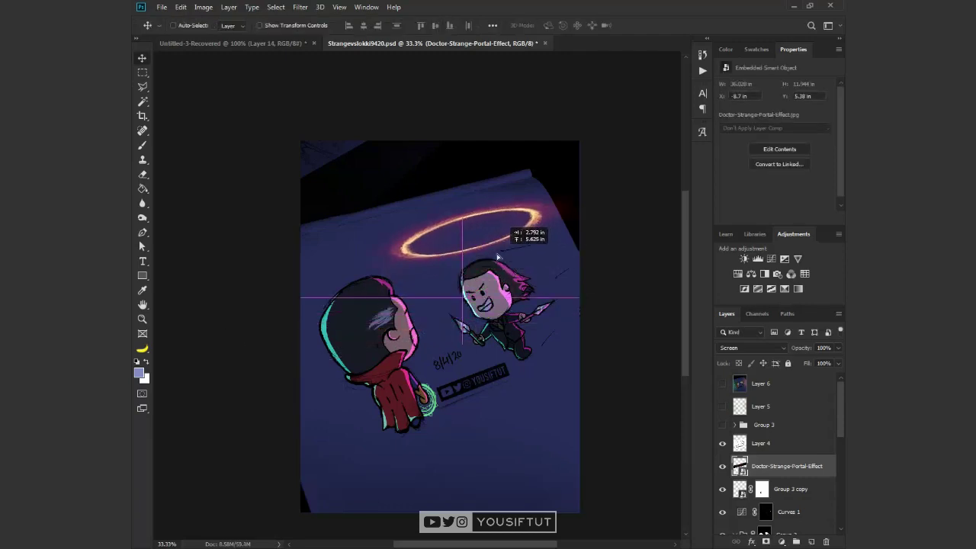
key("z")
left_click(513, 295)
left_click(513, 294, "alt")
key("ctrl+z")
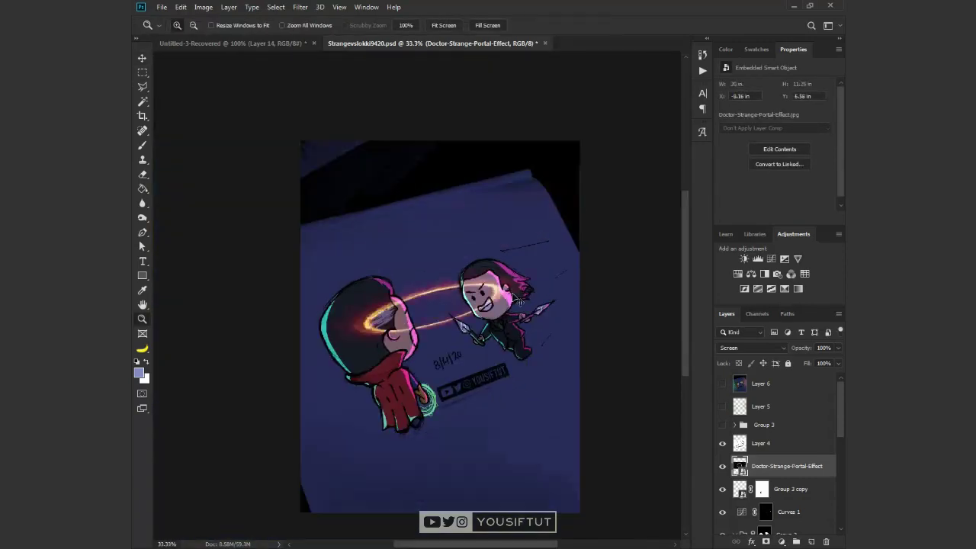
- Flatten the portal ring, tilt it about -15°, and position it above Loki
key("ctrl+t")
left_click_drag(432, 224, 428, 264)
left_click_drag(576, 350, 586, 305)
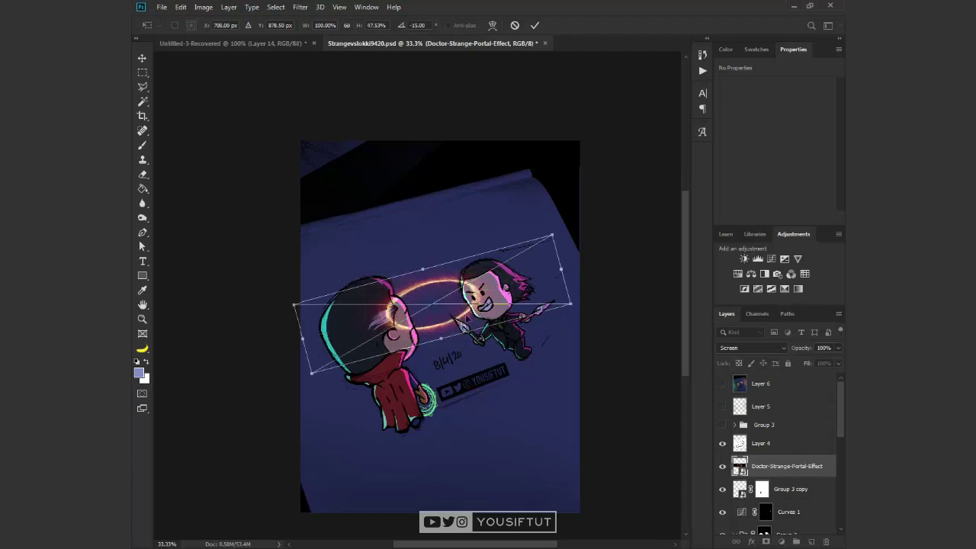
left_click_drag(495, 284, 523, 208)
left_click_drag(469, 262, 469, 250)
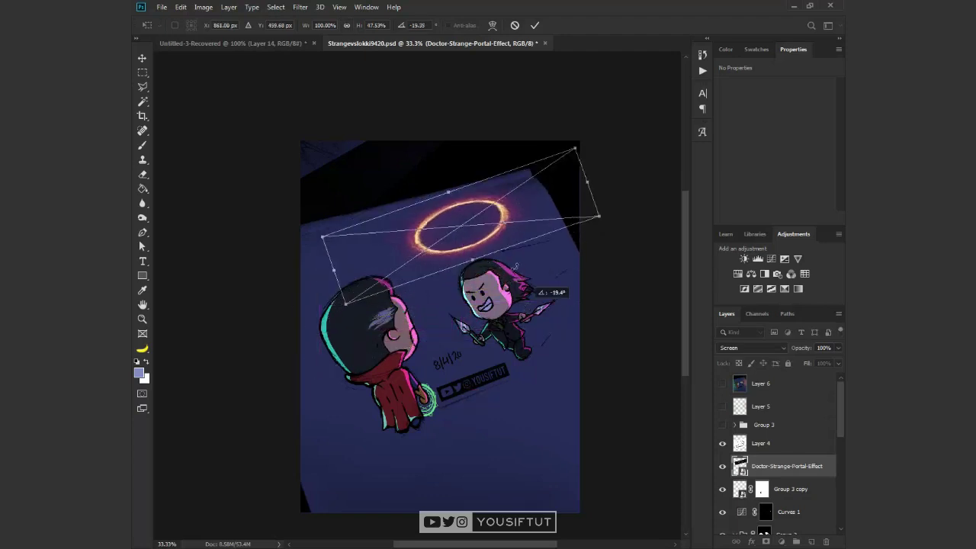
key("Return")
- Rasterize the portal layer and move it above Layer 4
key("z")
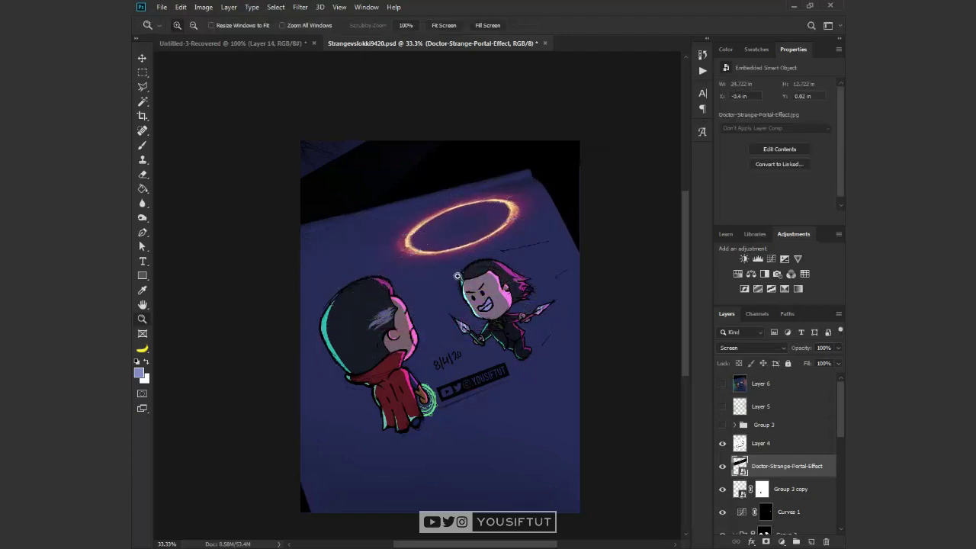
left_click(501, 228)
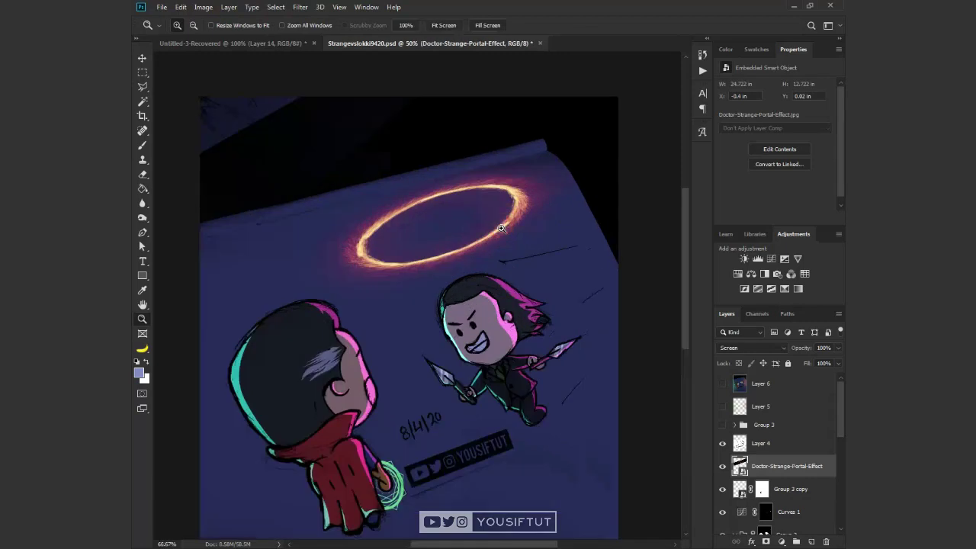
left_click(501, 228)
key("e")
left_click(568, 286)
key("Return")
key("v")
left_click_drag(786, 466, 762, 459)
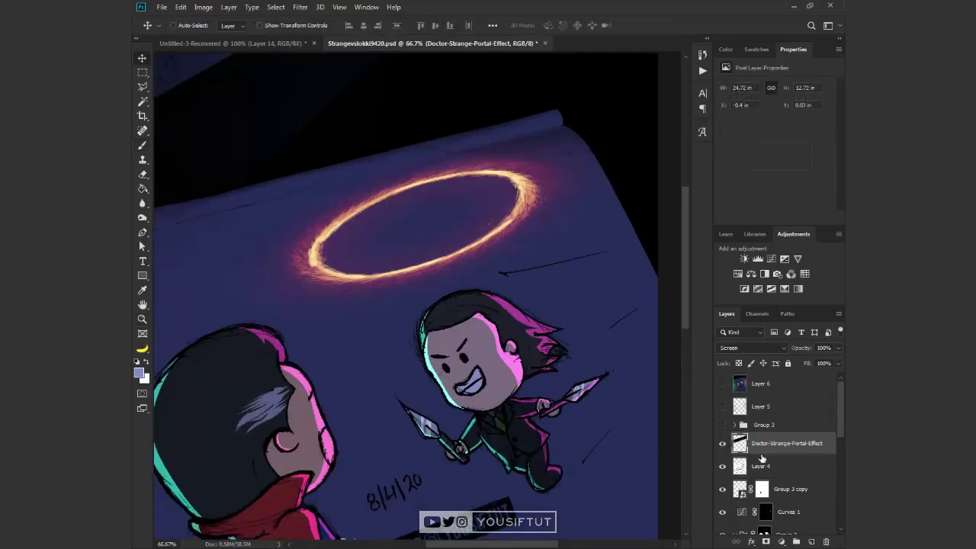
- Darken the portal ring with Curves, then rotate it and move it down-left onto the characters
key("ctrl+m")
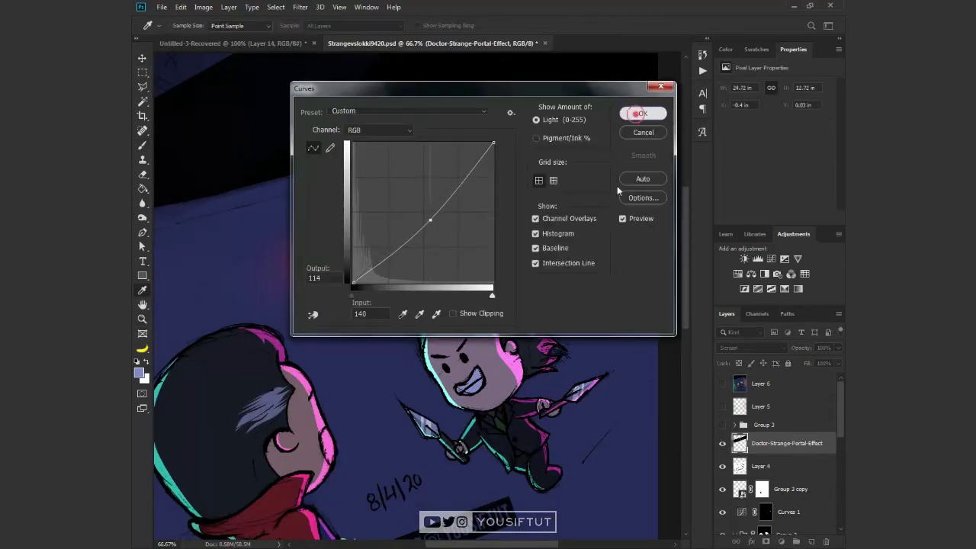
left_click(643, 114)
key("ctrl+minus")
key("ctrl+minus")
key("ctrl+t")
mouse_move(632, 251)
left_mouse_down()
mouse_move(518, 378)
mouse_move(428, 402)
left_mouse_up()
key("Return")
left_click_drag(483, 259, 457, 406)
- Load the characters' outline as a selection and add a layer mask to the portal layer
key("z")
left_click(457, 406)
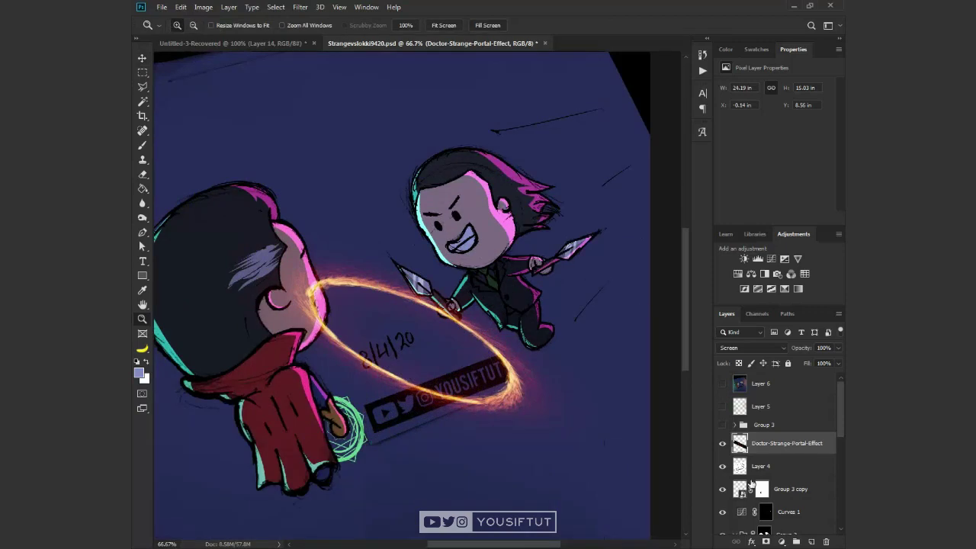
scroll(753, 485, "down", 2)
scroll(763, 496, "up", 2)
left_click(739, 488, "ctrl")
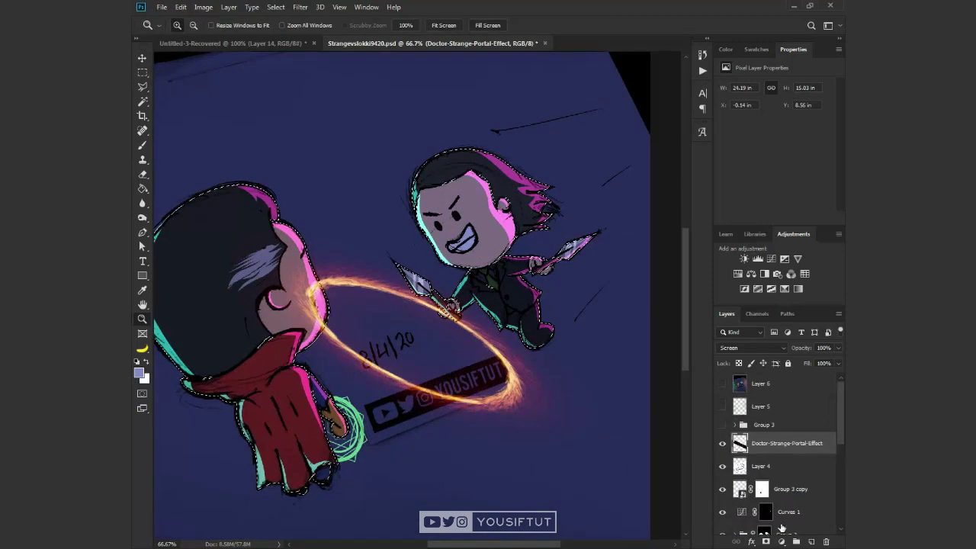
left_click(766, 542)
- Paint black on the mask at 100% opacity and flow with a hard brush to hide the ring over Strange's head
key("b")
key("bracketleft")
key("bracketleft")
key("bracketleft")
key("0")
mouse_move(218, 251)
left_mouse_down()
mouse_move(257, 348)
mouse_move(328, 397)
left_mouse_up()
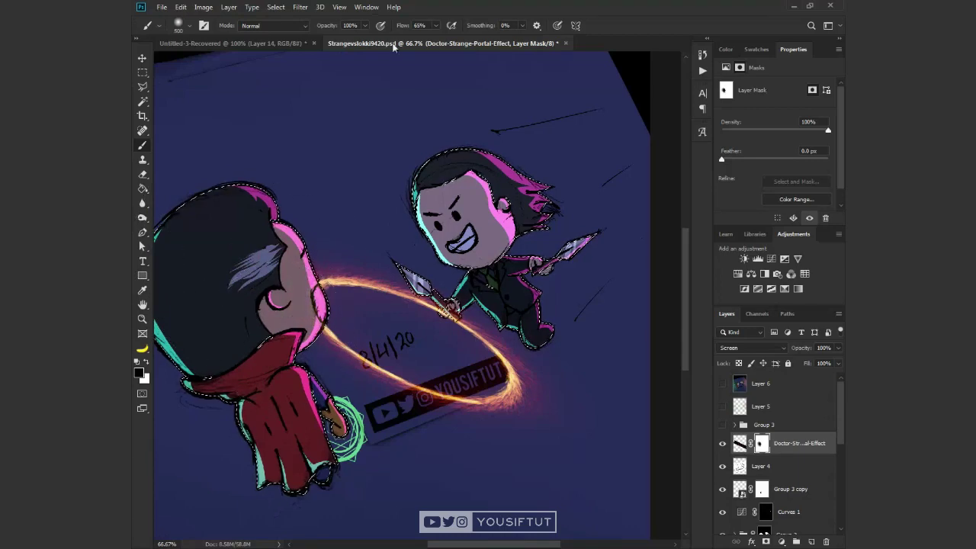
left_click_drag(403, 26, 435, 25)
right_click(351, 283)
double_click(375, 356)
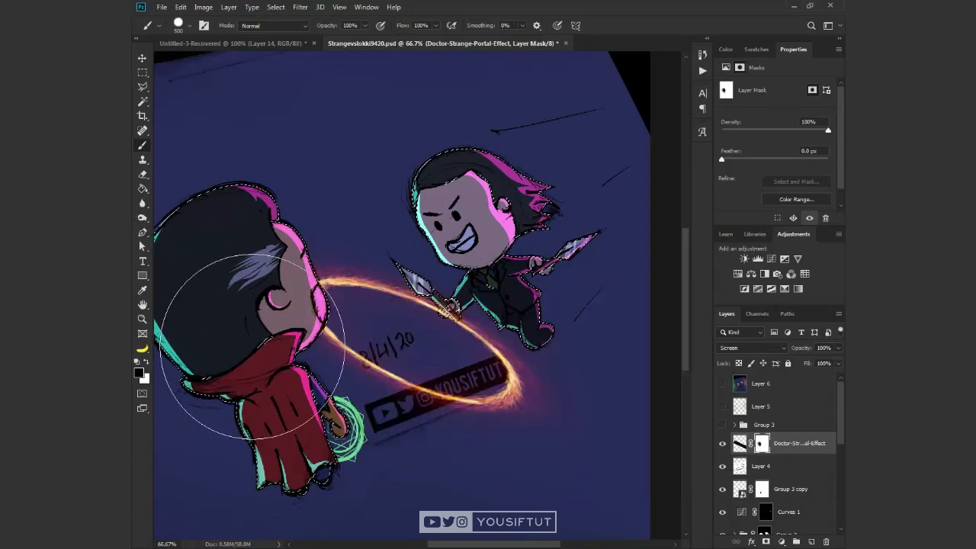
- Try the portal layer below Layer 4, revert it, and nudge the ring slightly
key("v")
left_click_drag(799, 444, 799, 474)
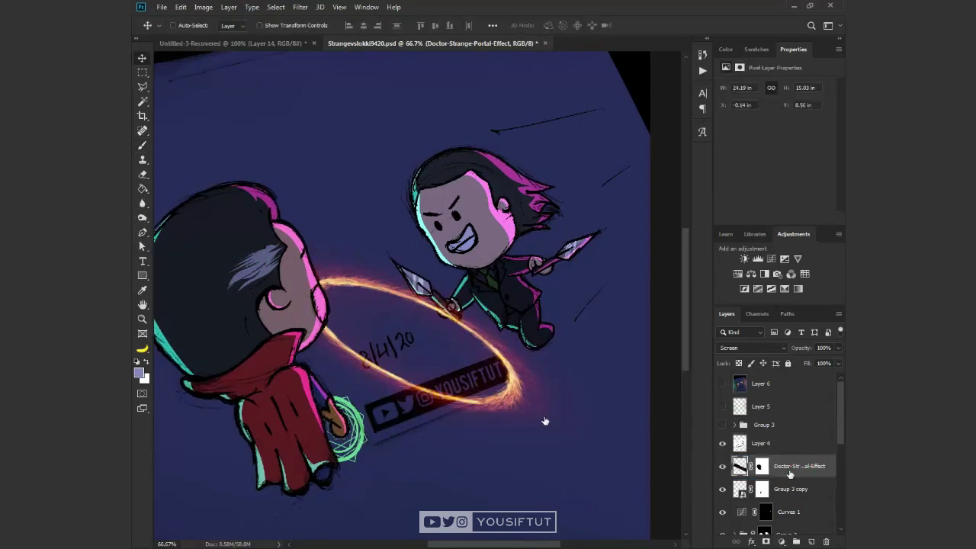
key("ctrl+z")
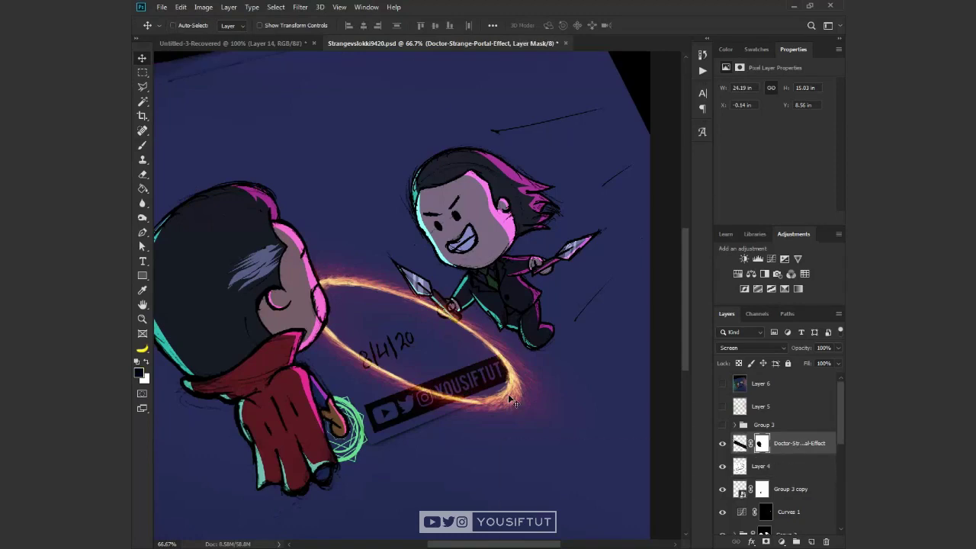
key("z")
left_click(399, 310, "alt")
left_click(401, 308)
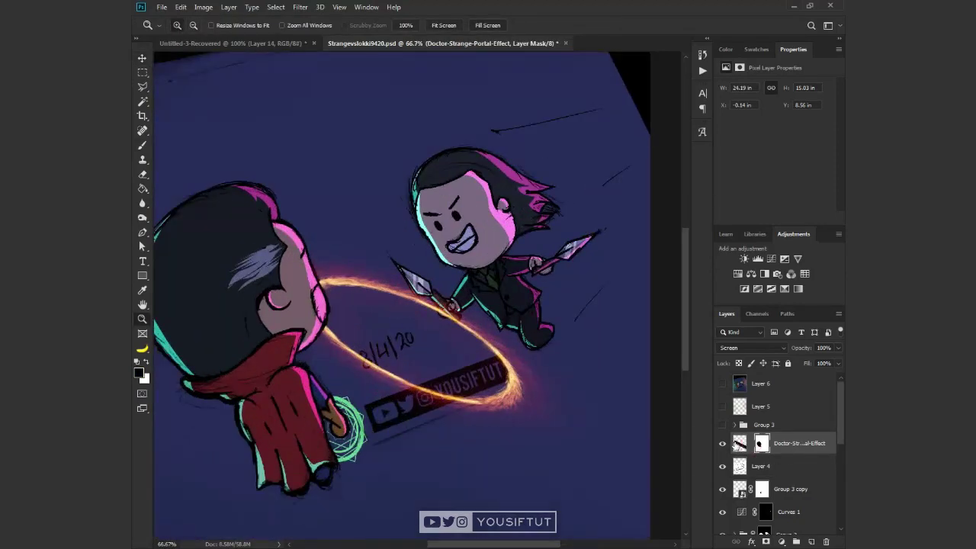
left_click_drag(507, 369, 510, 364)
key("ctrl+0")
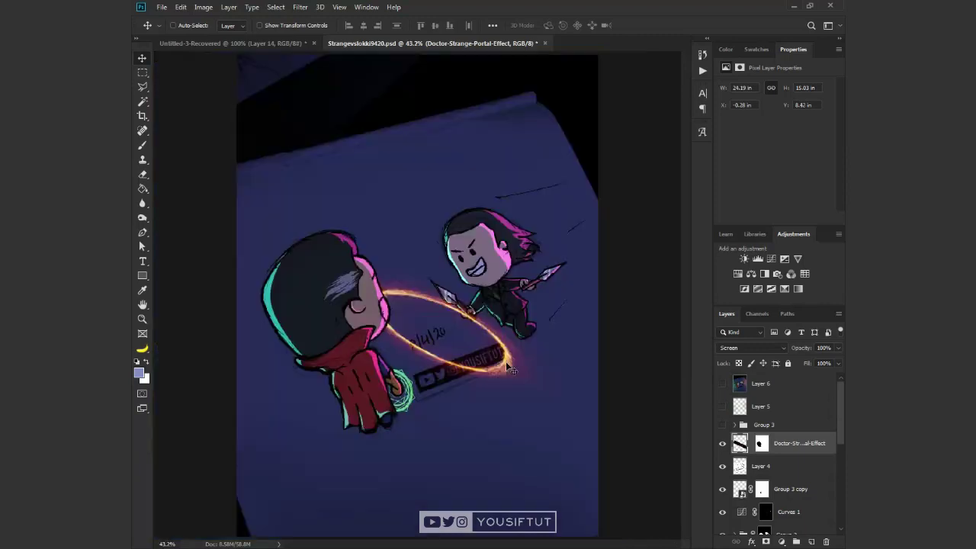
- Move the portal ring up and right and rotate it about -7.8 degrees
key("ctrl+minus")
key("ctrl+minus")
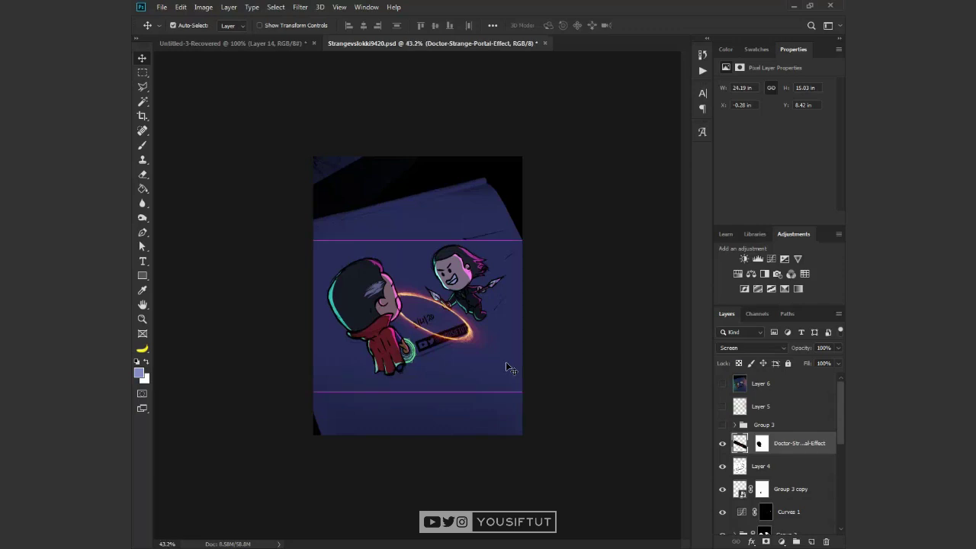
mouse_move(509, 369)
left_mouse_down()
mouse_move(532, 352)
mouse_move(524, 418)
left_mouse_up()
left_click_drag(511, 496, 476, 383)
key("Return")
key("ctrl+t")
key("Return")
- Lower the ring around the watermark and warp its right corner upward to bend it
left_click_drag(548, 357, 562, 367)
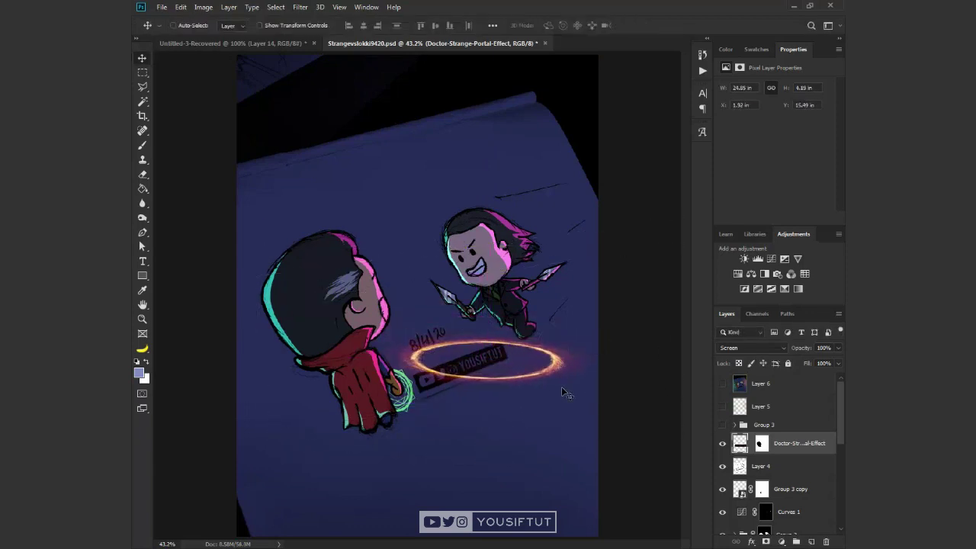
left_click(504, 363)
key("ctrl+t")
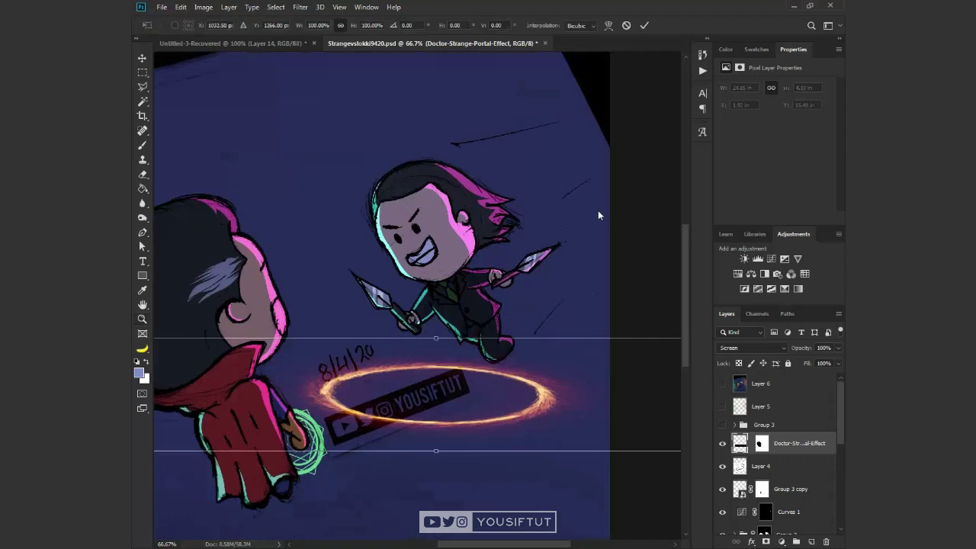
left_click_drag(673, 243, 578, 238)
left_click_drag(677, 334, 674, 290)
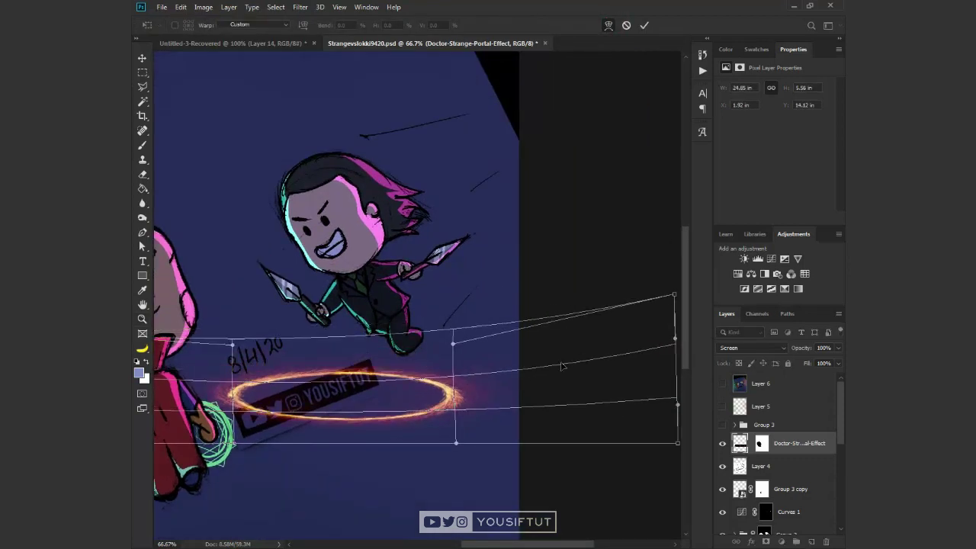
key("Return")
- Nudge the glowing portal ring into final position beside the 8/4/20 date and select Layer 4
key("z")
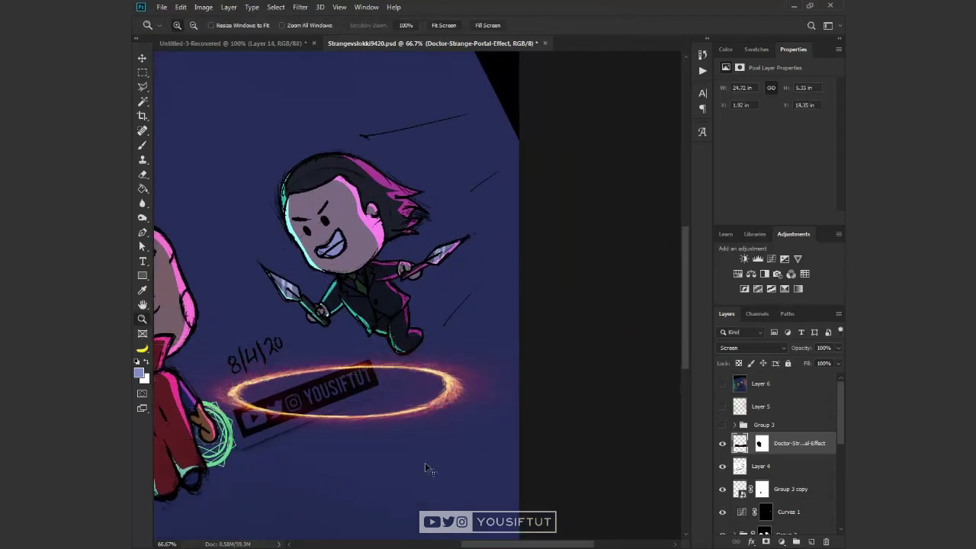
key("v")
left_click_drag(415, 435, 447, 429)
key("ctrl+minus")
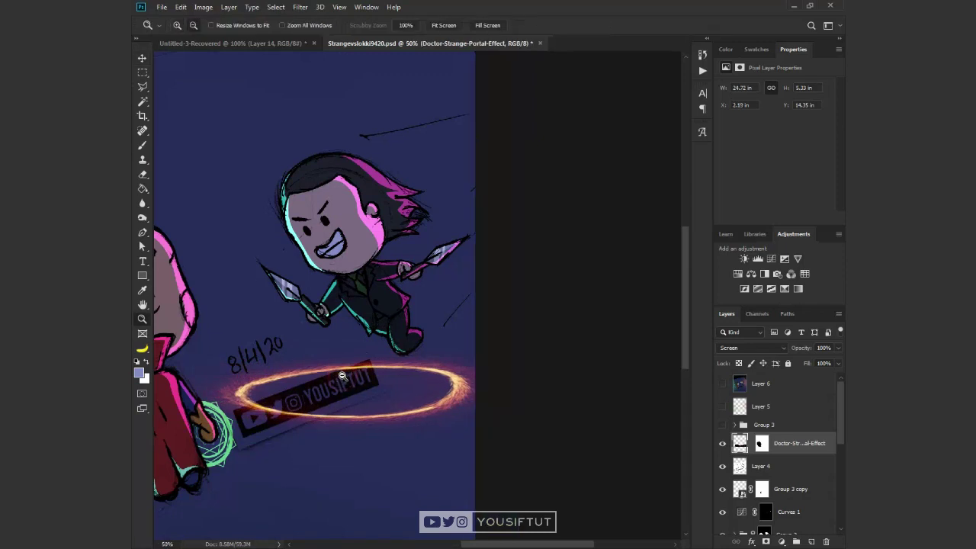
left_click(776, 466)
key("ctrl+plus")
key("ctrl+plus")
- Trace an ellipse shape with the Pen tool inside the portal ring
key("p")
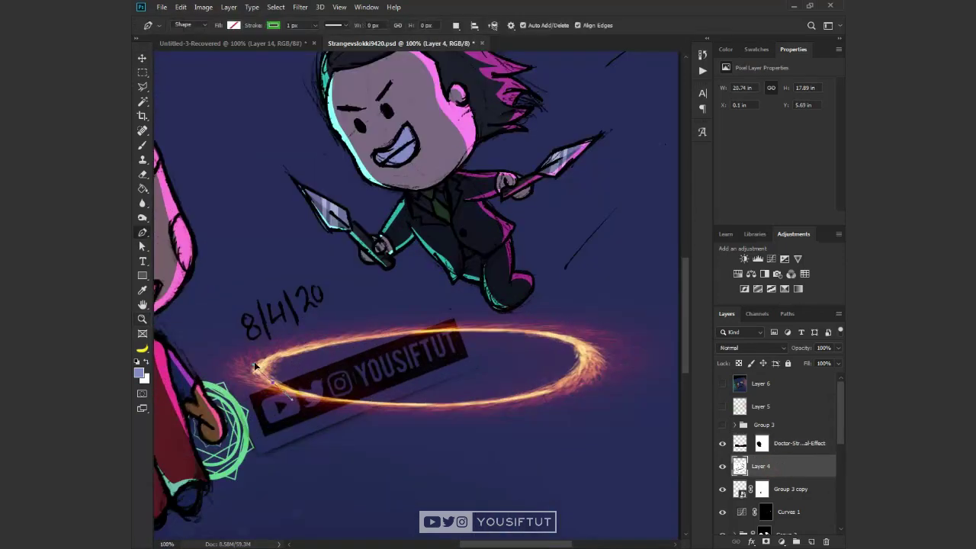
left_click(256, 366)
left_click(297, 350)
left_click_drag(572, 339, 622, 370)
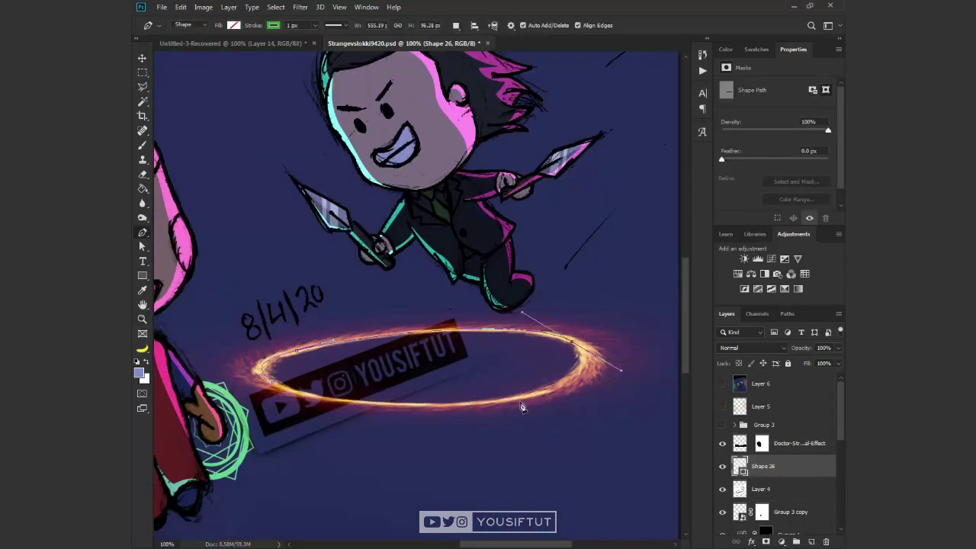
left_click(493, 401)
left_click_drag(274, 386, 305, 416)
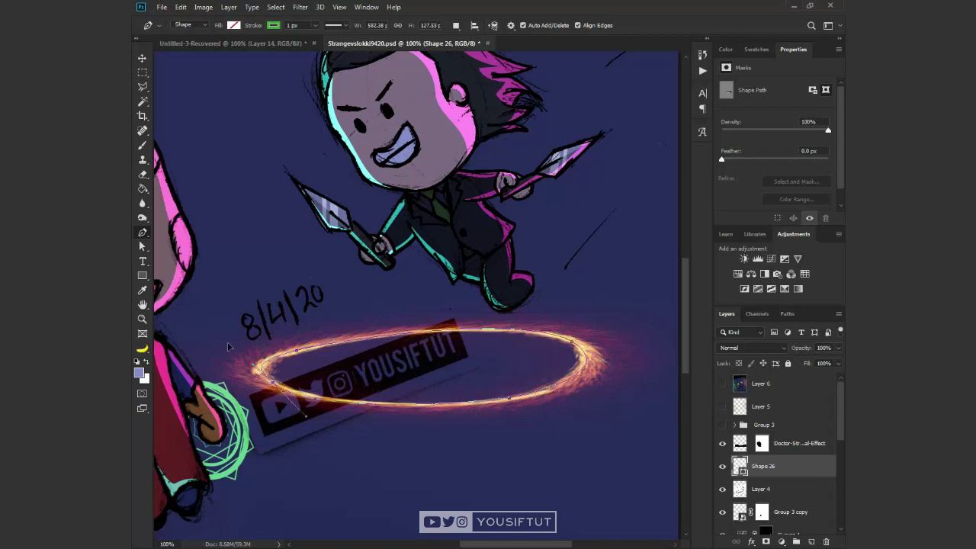
key("a")
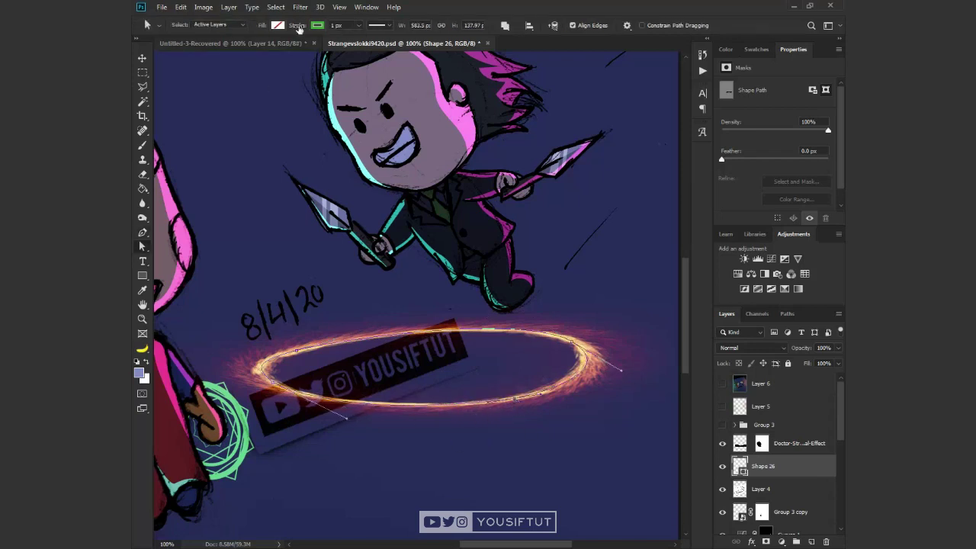
- Fill the ellipse white and toggle the portal effect off and on to compare
left_click(297, 25)
left_click(229, 79)
key("z")
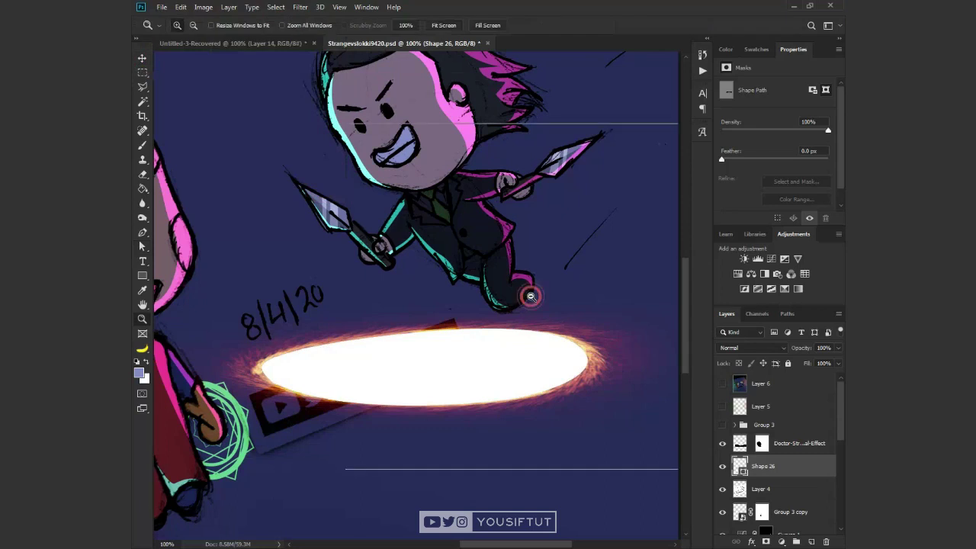
left_click(531, 296, "alt")
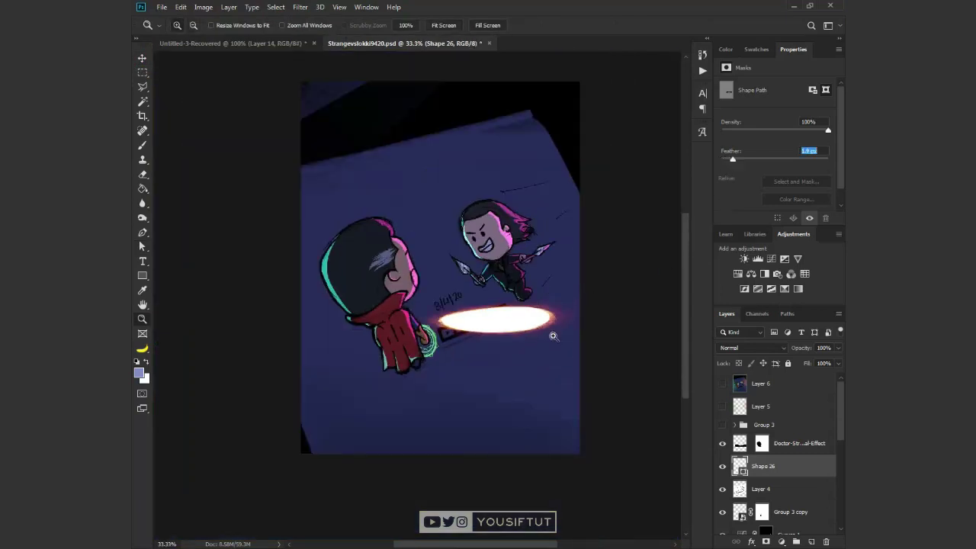
left_click(553, 335)
left_click(553, 335)
left_click(722, 443)
left_click(336, 214, "alt")
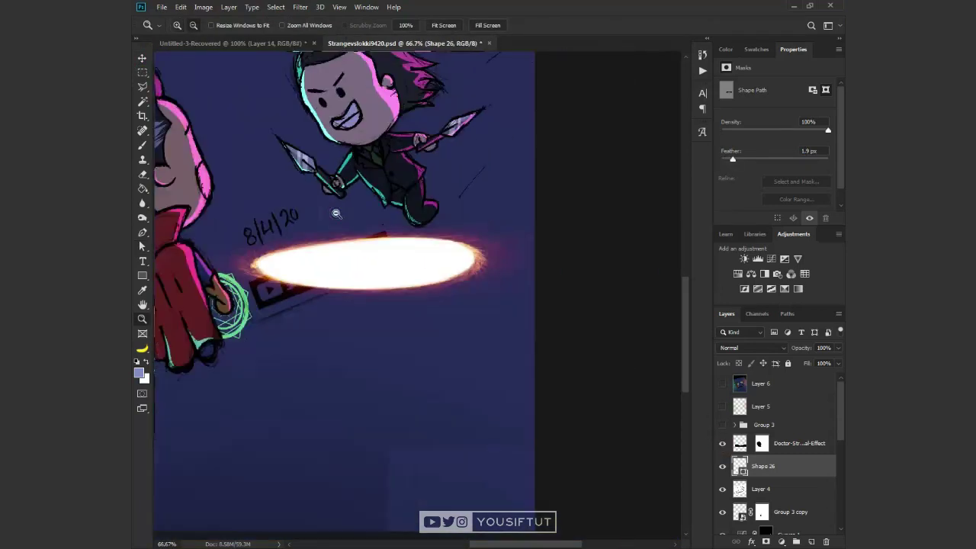
left_click_drag(335, 214, 406, 288)
- Try the ellipse at 14% opacity, revert, and set its fill to dark teal #08393f
key("v")
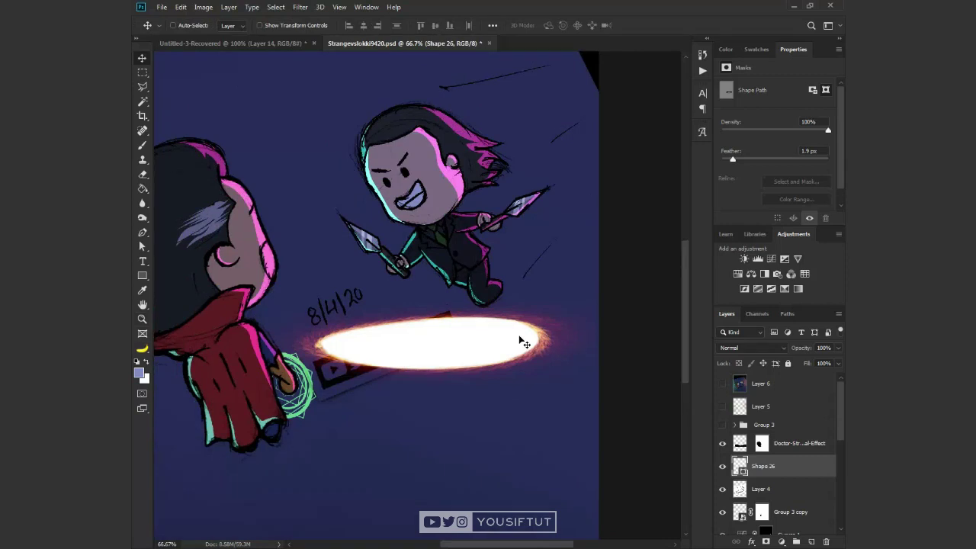
left_click_drag(801, 348, 756, 350)
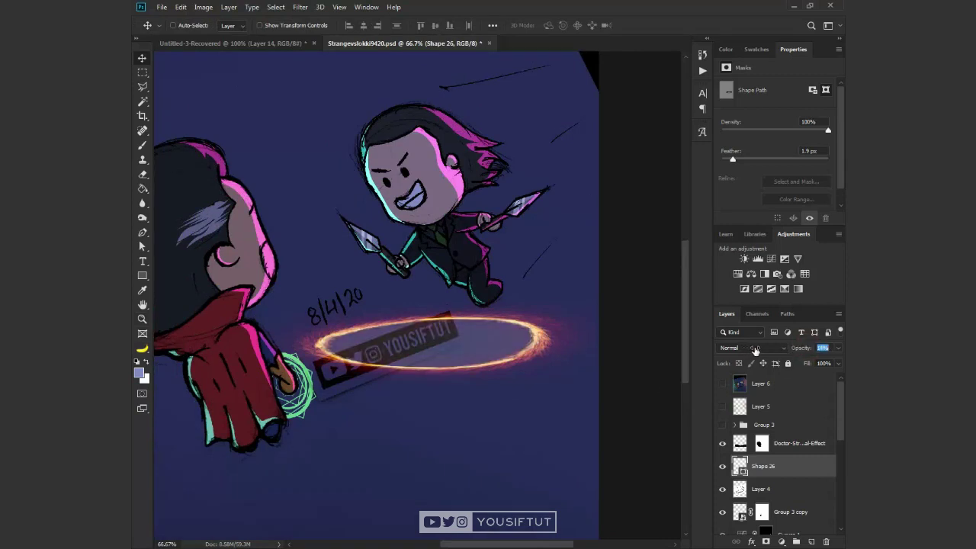
key("ctrl+z")
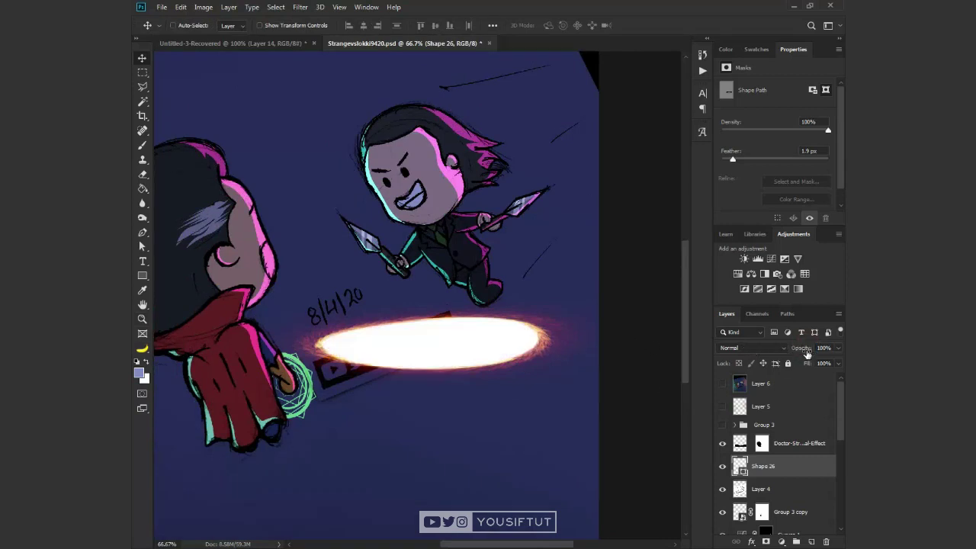
double_click(741, 464)
left_click_drag(655, 435, 687, 453)
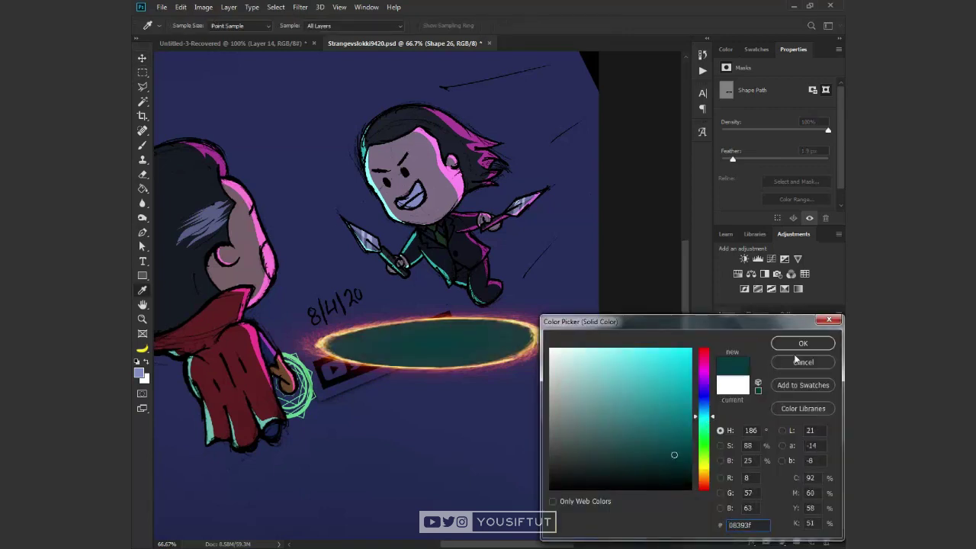
left_click(798, 344)
- Zoom in and toggle the Shape 24 rim-light layer to check it
key("z")
left_click(549, 347, "alt")
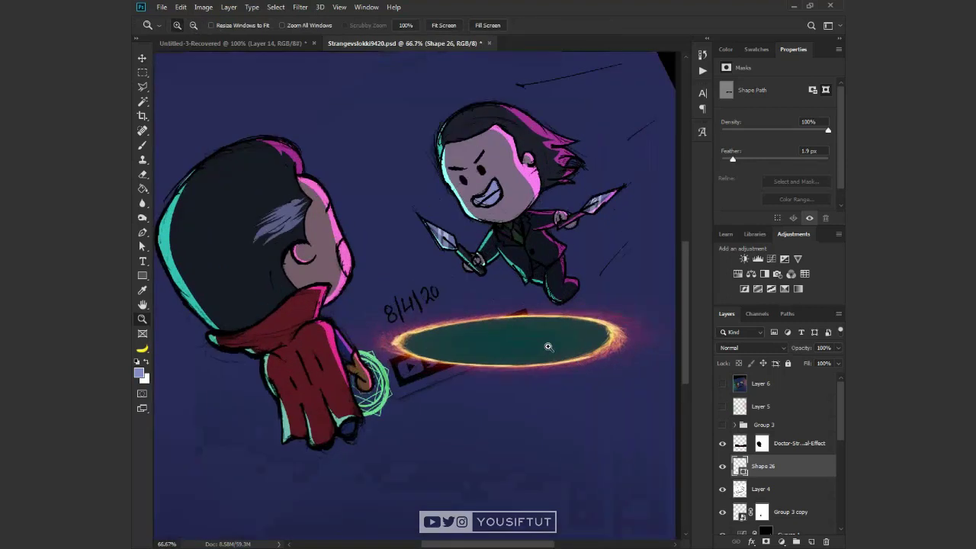
scroll(778, 457, "down", 3)
left_click(772, 443)
key("v")
left_click(729, 443)
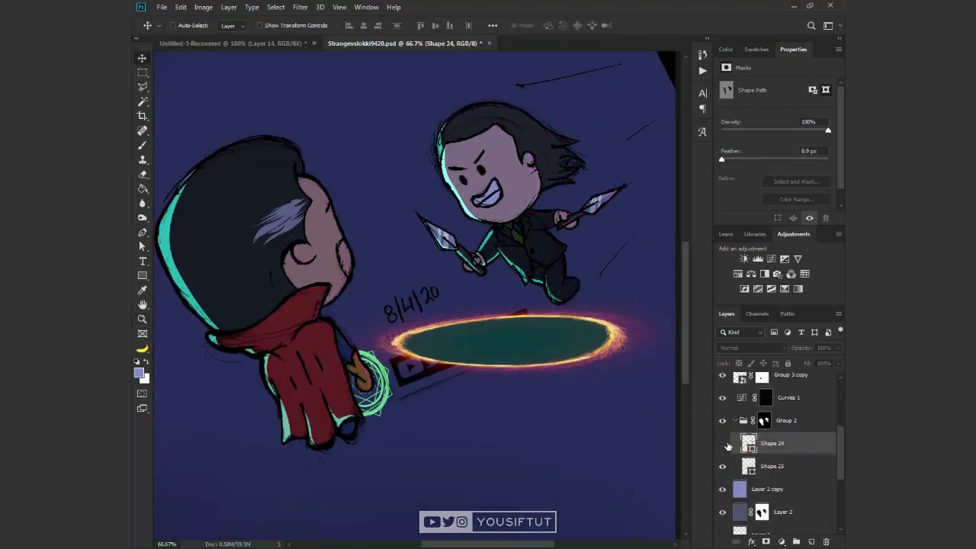
- Duplicate the Shape 24 rim-light layer and select Shape 25
key("a")
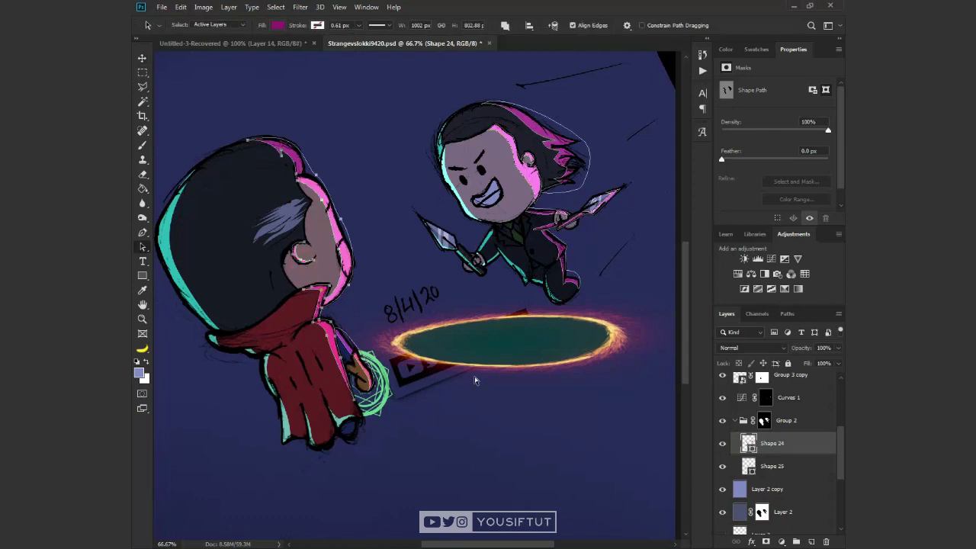
key("v")
key("ctrl+j")
left_click(749, 489)
key("a")
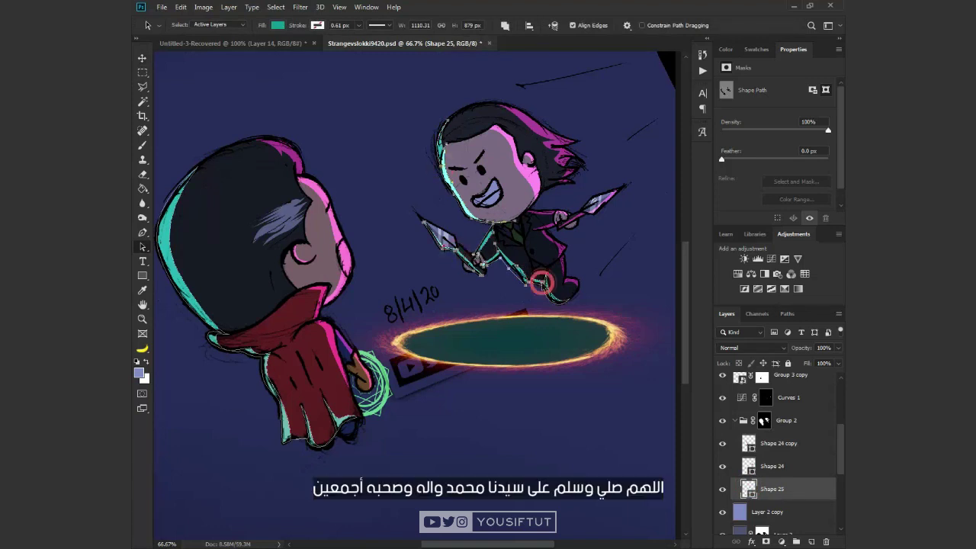
key("v")
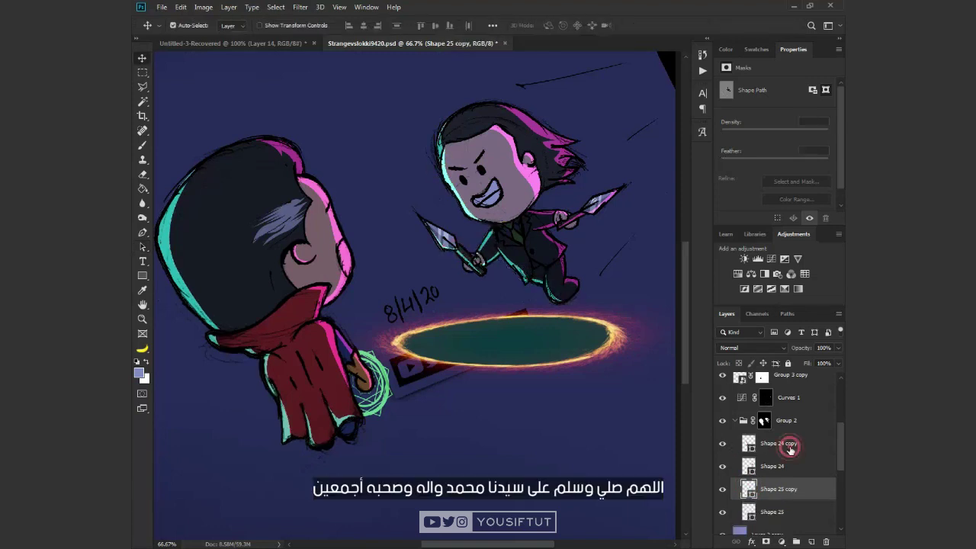
- Recolour the Shape 24 copy rim light to orange-brown #914a20 and review the full drawing
left_click(770, 443)
double_click(749, 444)
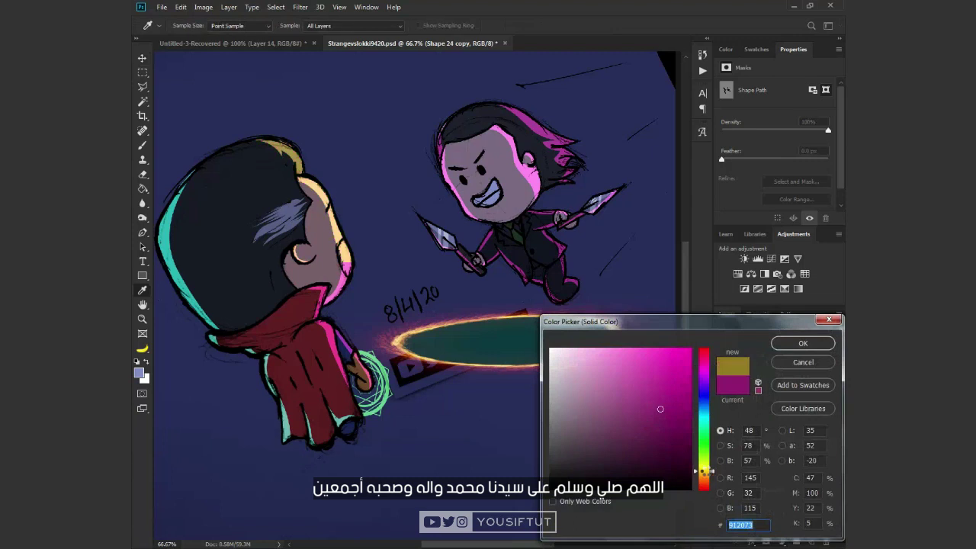
left_click(709, 478)
left_click_drag(710, 479, 711, 483)
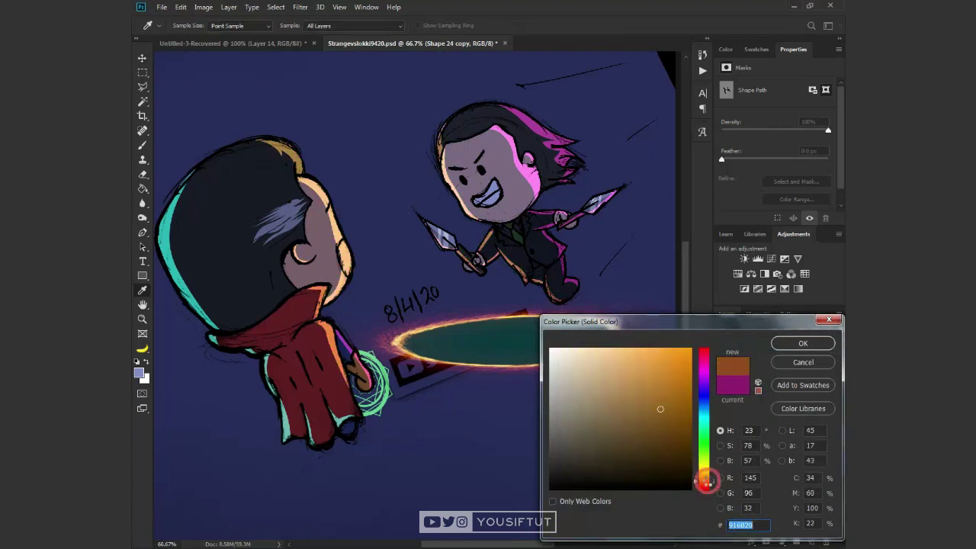
left_click(778, 345)
left_click(356, 349, "ctrl")
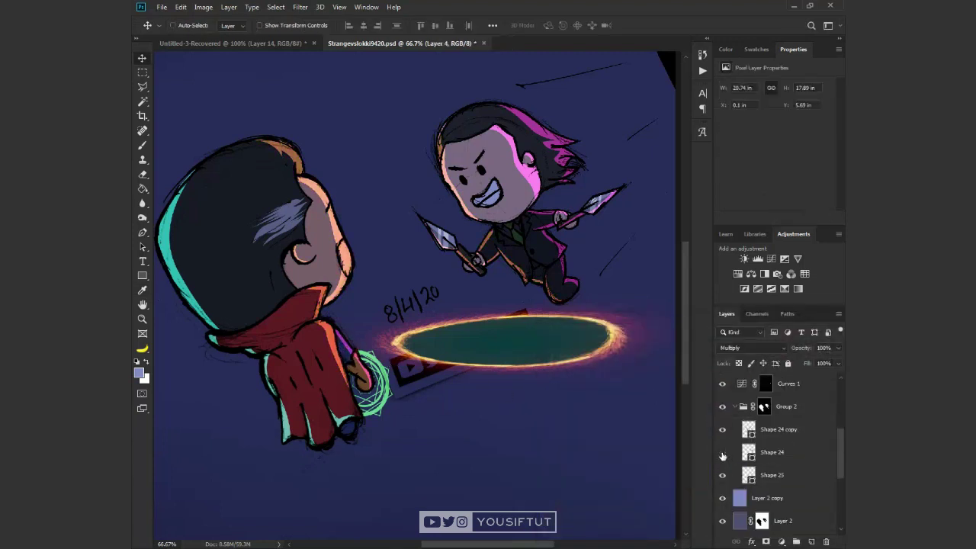
left_click(777, 433)
key("z")
left_click(513, 180, "alt")
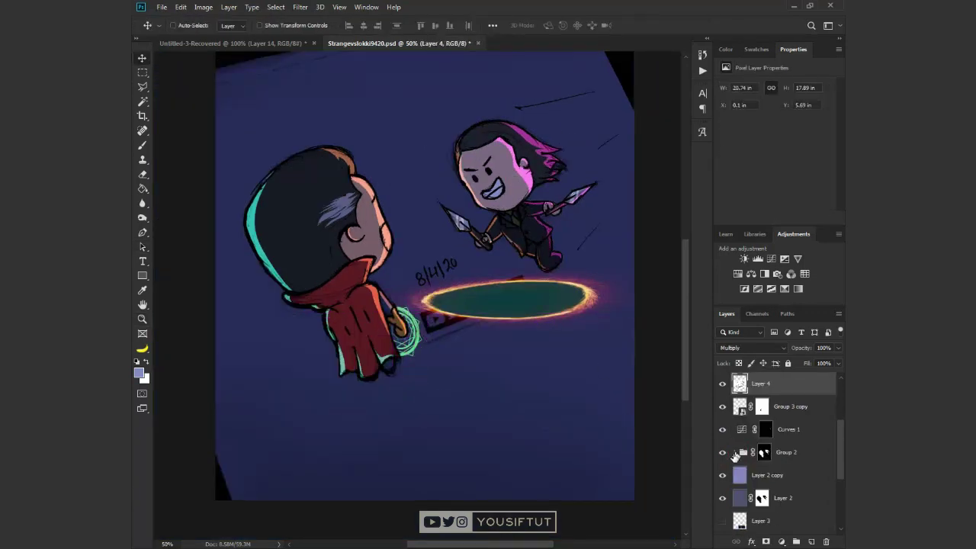
- Clip the Boo742020 sketch photo inside the portal shape and darken Layer 7 to Lightness -46
left_click(580, 292)
scroll(731, 419, "up", 3)
left_click(723, 429)
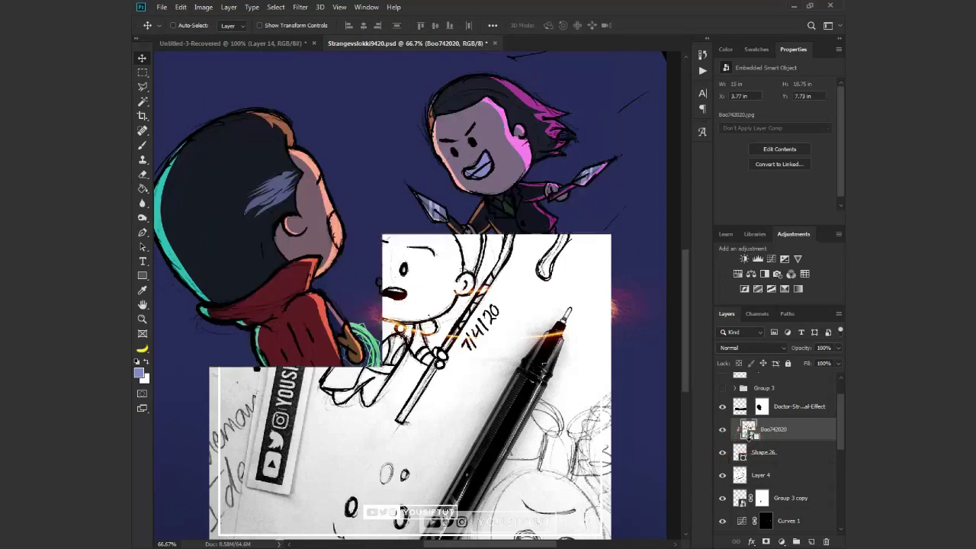
left_click_drag(779, 454, 772, 439)
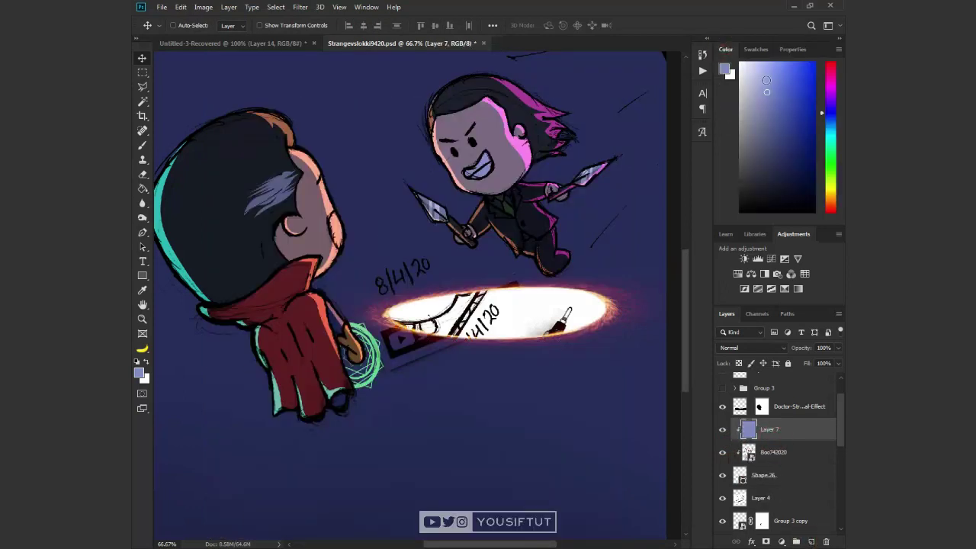
left_click(752, 347)
left_click(742, 313)
key("ctrl+u")
mouse_move(656, 304)
left_mouse_down()
mouse_move(631, 308)
mouse_move(678, 279)
left_mouse_up()
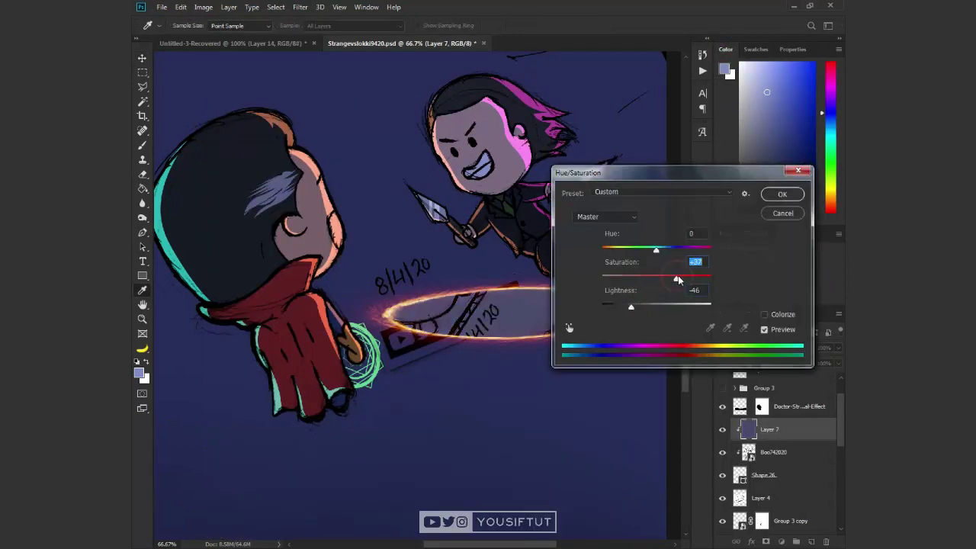
left_click(781, 195)
- Scale, reposition and distort the sketch photo to fit in perspective inside the portal
key("ctrl+t")
left_click_drag(676, 524, 602, 427)
left_click_drag(534, 331, 495, 303)
mouse_move(571, 399)
left_mouse_down()
mouse_move(590, 389)
mouse_move(645, 435)
left_mouse_up()
key("Return")
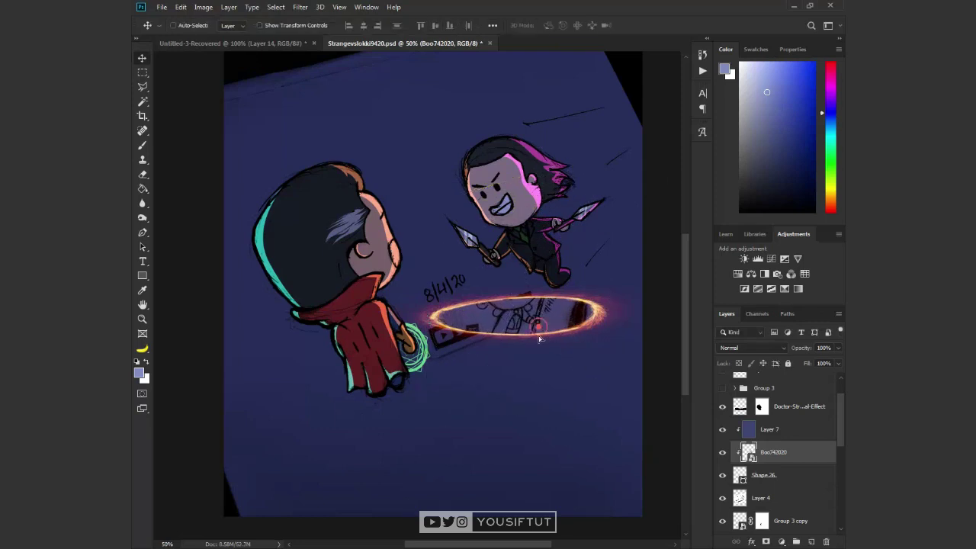
key("z")
left_click(540, 320)
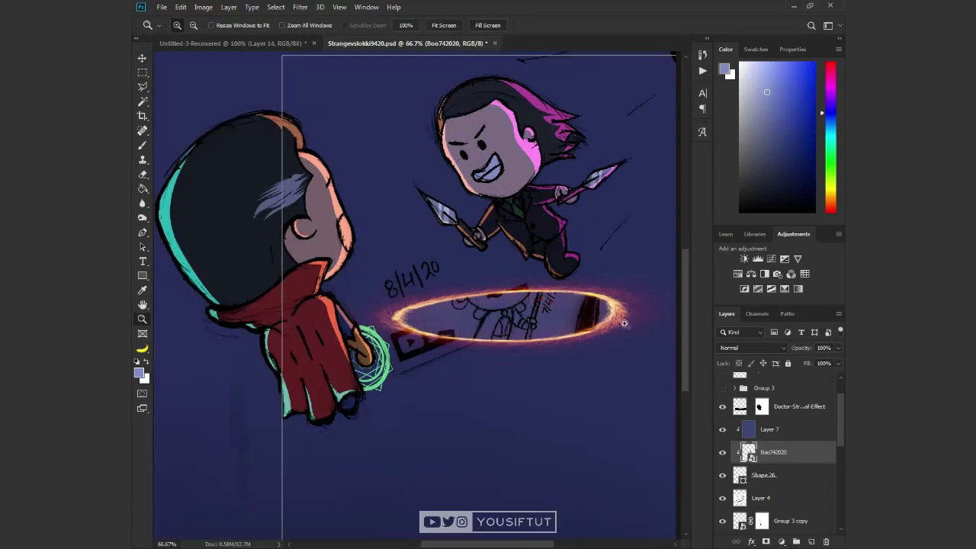
- Add a new Layer 8 with Linear Dodge (Add) blending
left_click(575, 305)
left_click(574, 305)
left_click(812, 542)
left_click(752, 348)
left_click(751, 381)
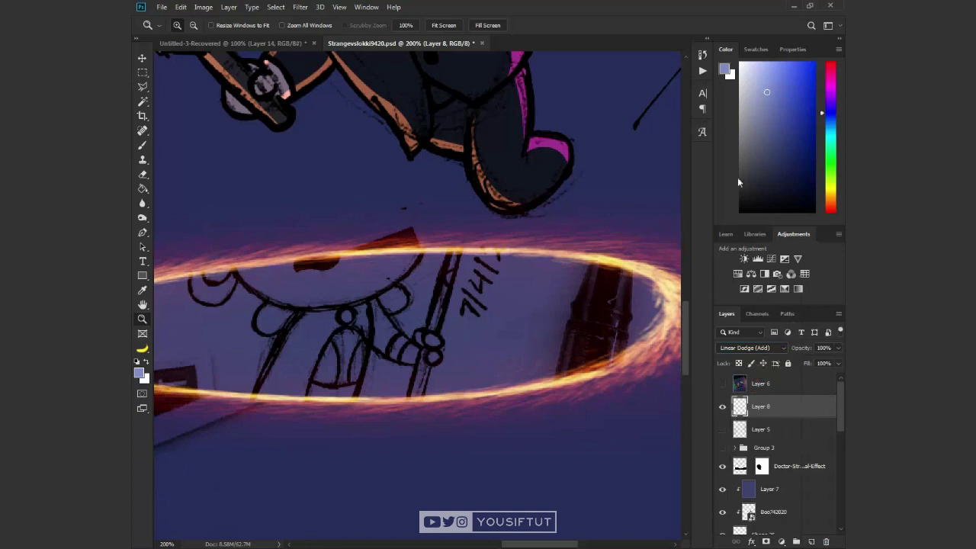
- Paint a soft orange glow around the portal ring with a soft round brush
key("b")
left_click_drag(832, 195, 832, 199)
left_click(794, 82)
scroll(479, 233, "down", 2)
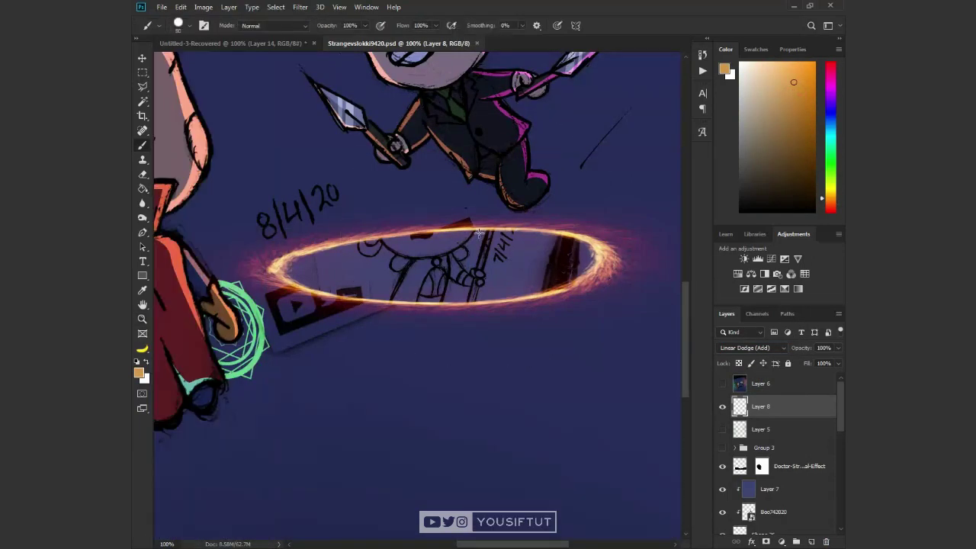
right_click(490, 236)
double_click(506, 300)
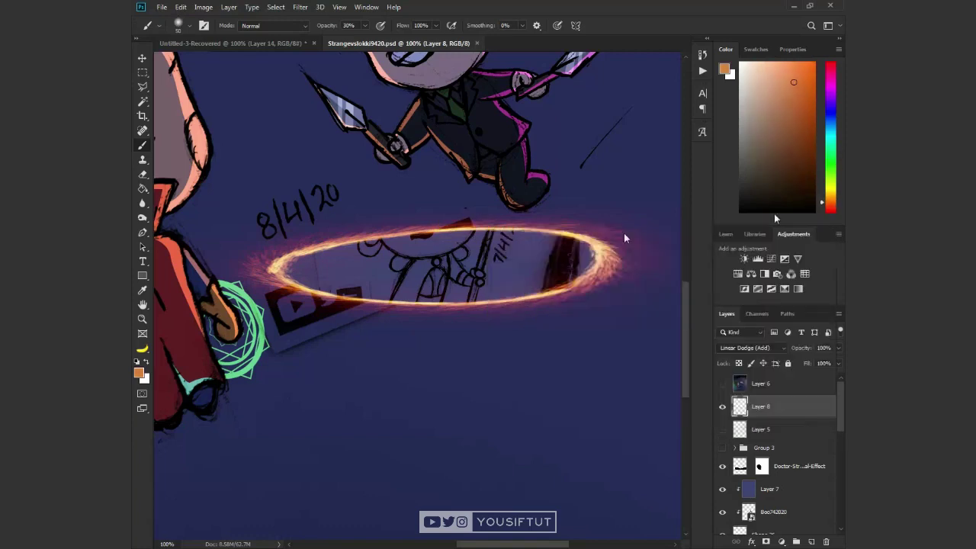
left_click(805, 94)
mouse_move(603, 252)
left_mouse_down()
mouse_move(472, 305)
mouse_move(321, 301)
mouse_move(290, 229)
mouse_move(581, 242)
left_mouse_up()
- Zoom out and hide the seal layer to compare
key("v")
key("ctrl+minus")
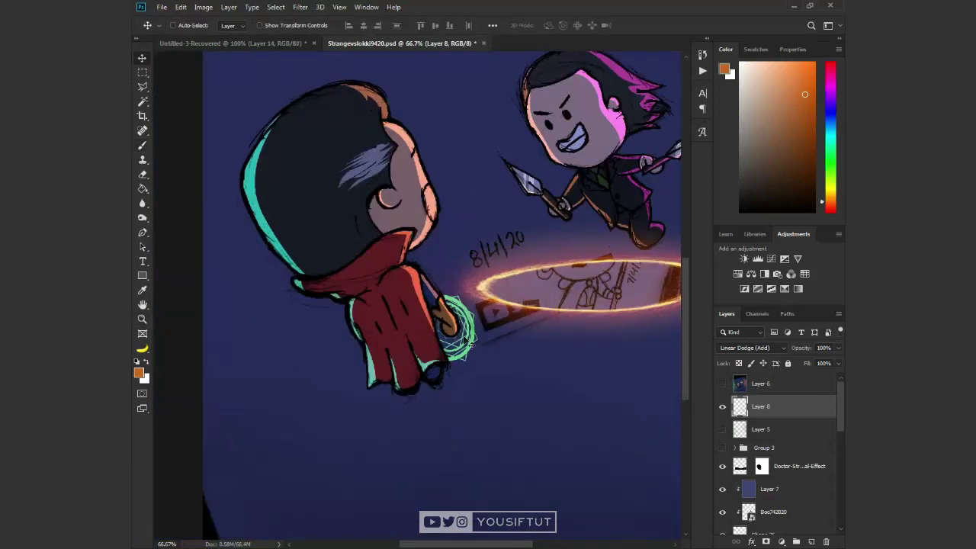
scroll(722, 495, "down", 2)
left_click(726, 397)
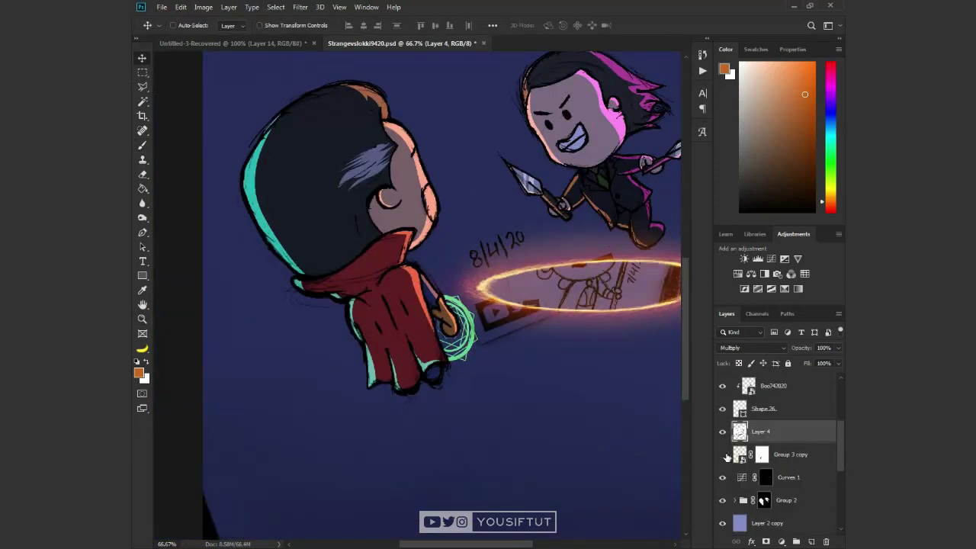
- Rotate the Group 3 copy seal slightly and move it up-right onto Strange's hand
left_click(791, 454)
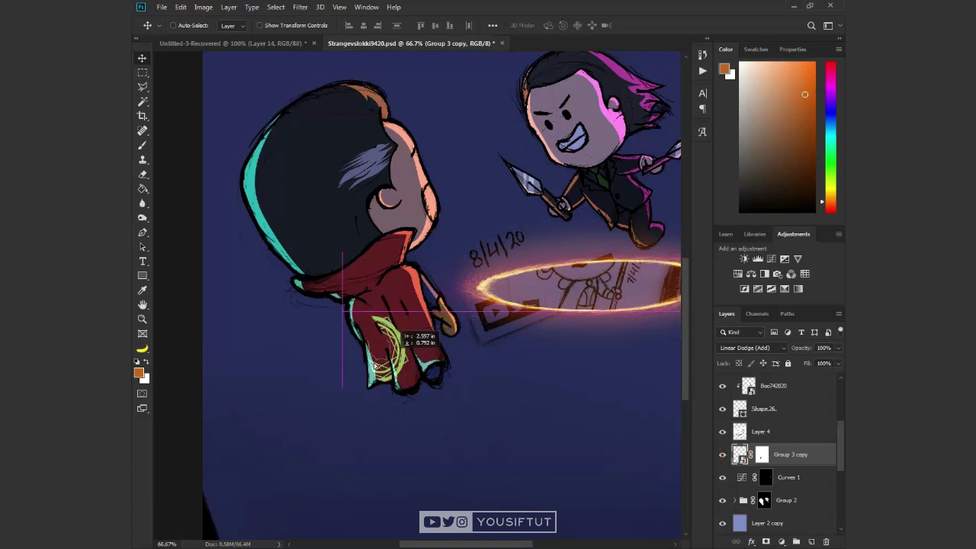
left_click(762, 454)
key("x")
key("alt+BackSpace")
key("ctrl+t")
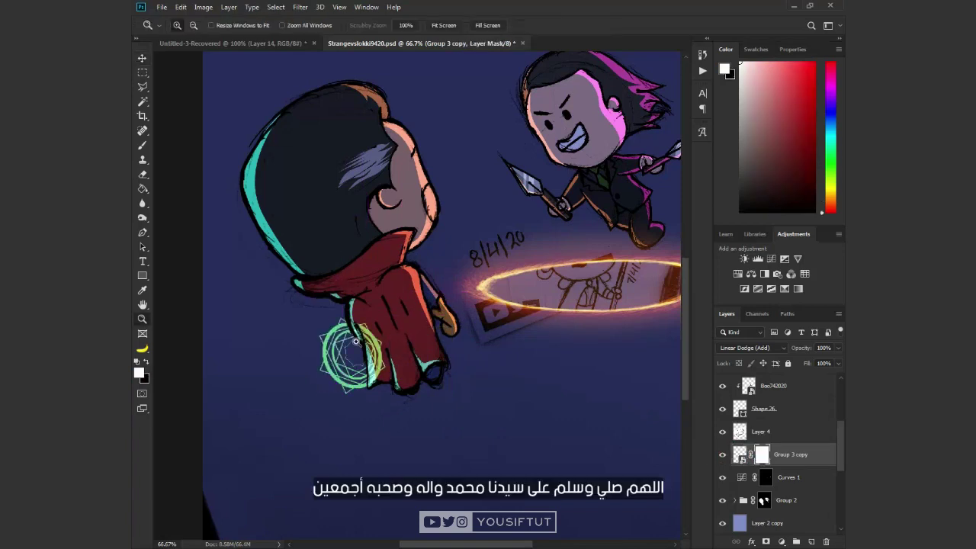
key("ctrl+plus")
key("ctrl+plus")
left_click_drag(382, 267, 371, 280)
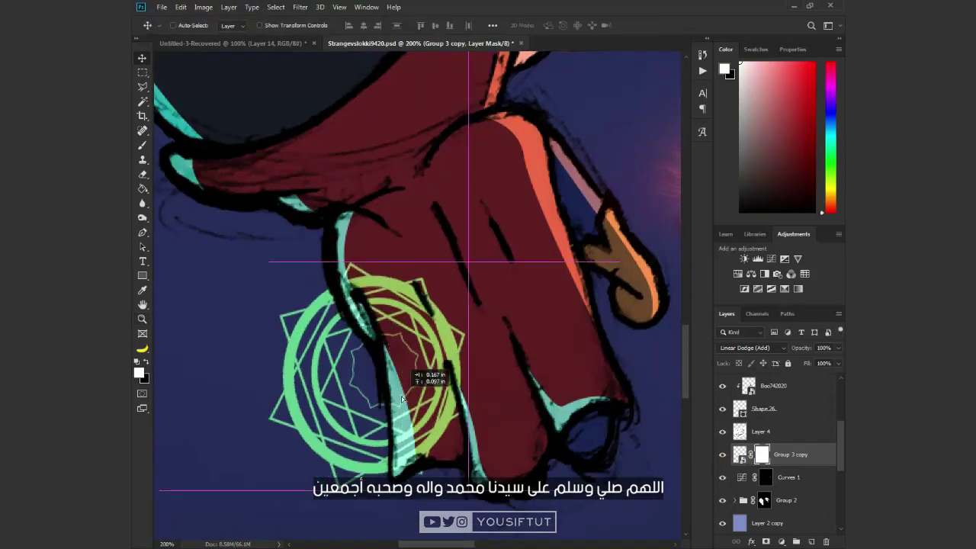
left_click_drag(385, 378, 412, 362)
key("Return")
- Fill the seal's mask black within the cloak selection so the red cloak covers it
scroll(781, 479, "down", 1)
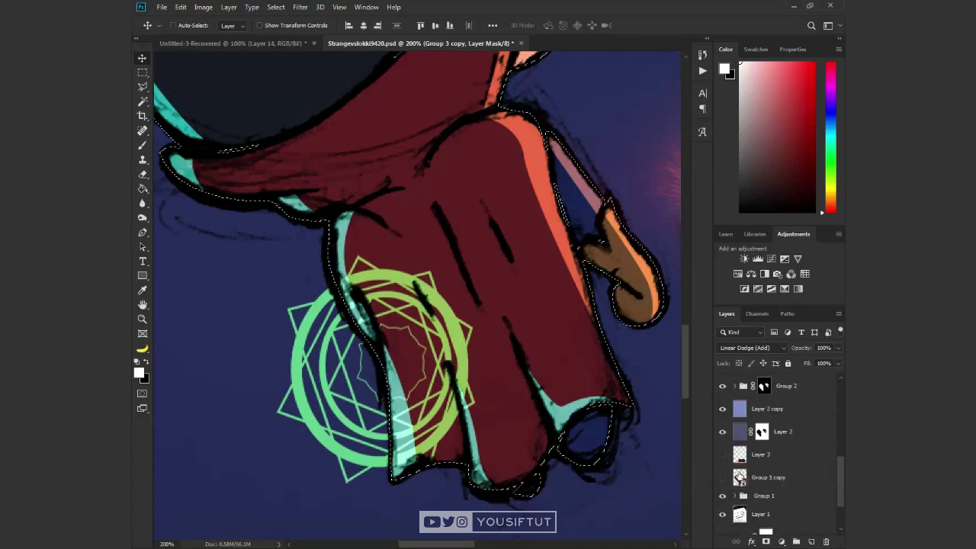
left_click(764, 477, "ctrl")
key("x")
key("alt+BackSpace")
key("ctrl+d")
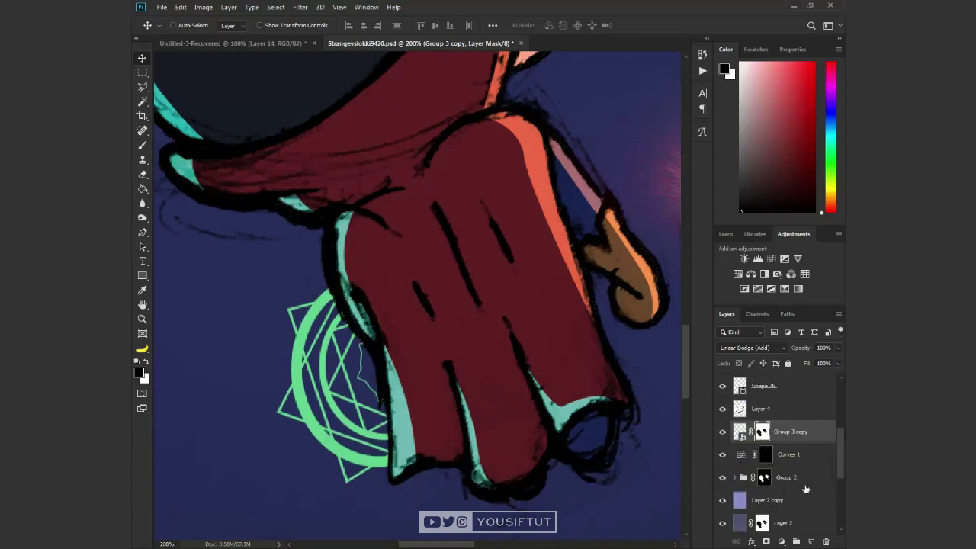
scroll(805, 488, "up", 3)
left_click(761, 407)
left_click_drag(831, 195, 833, 168)
- Paint a soft green glow around the seal on Layer 8 with a smaller brush
key("b")
left_click(795, 111)
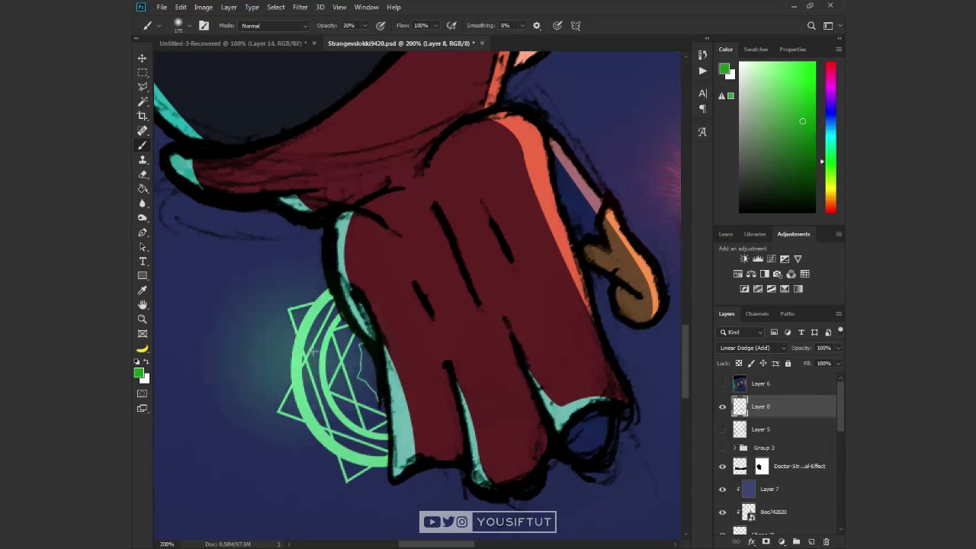
scroll(344, 365, "down", 1)
key("bracketleft")
key("bracketleft")
key("bracketleft")
mouse_move(343, 358)
left_mouse_down()
mouse_move(335, 396)
mouse_move(341, 364)
left_mouse_up()
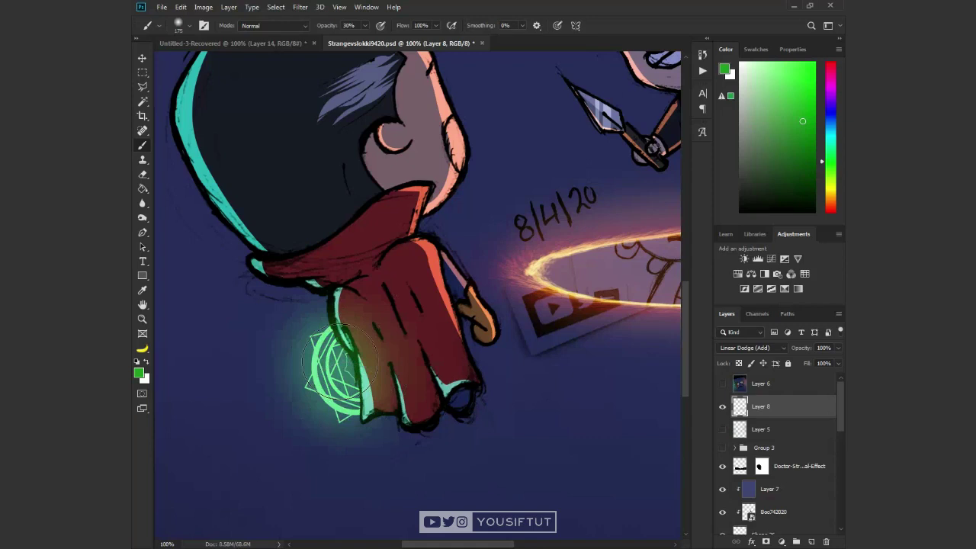
key("v")
left_click(722, 407)
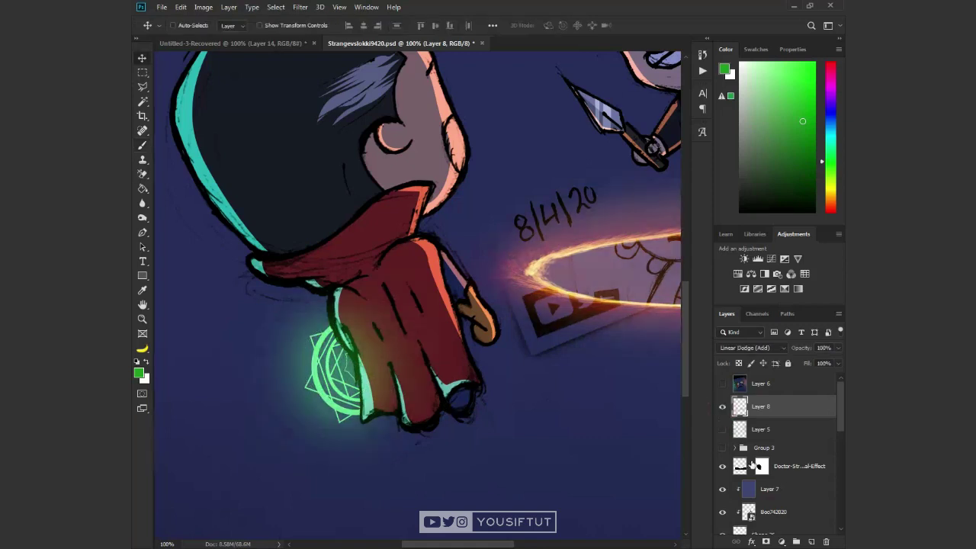
scroll(742, 440, "down", 3)
- Lighten the seal inside the Group 3 copy smart object with Hue/Saturation and save it
double_click(740, 489)
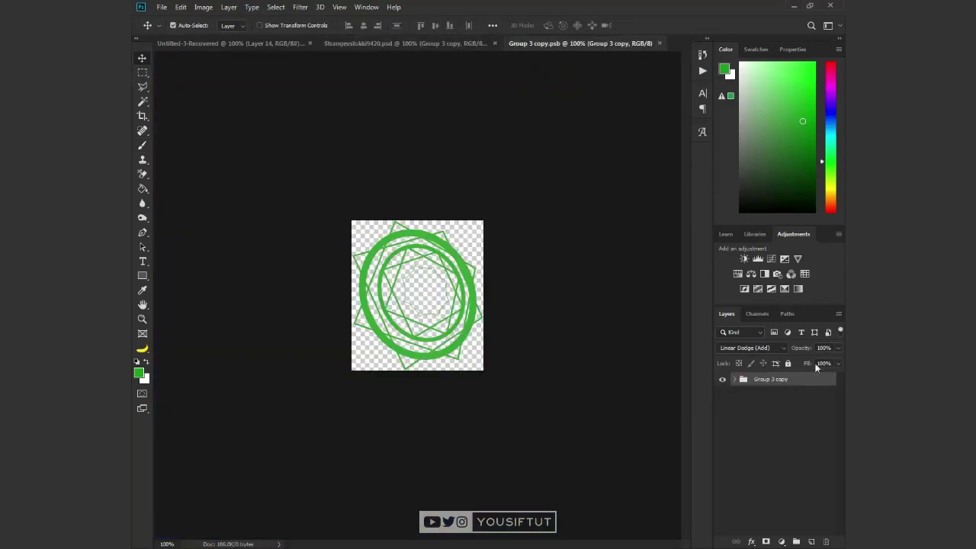
left_click(738, 273)
left_click(761, 219)
key("ctrl+s")
left_click(358, 43)
- Zoom in and brush more green glow onto the hand beside the seal on Layer 8
key("z")
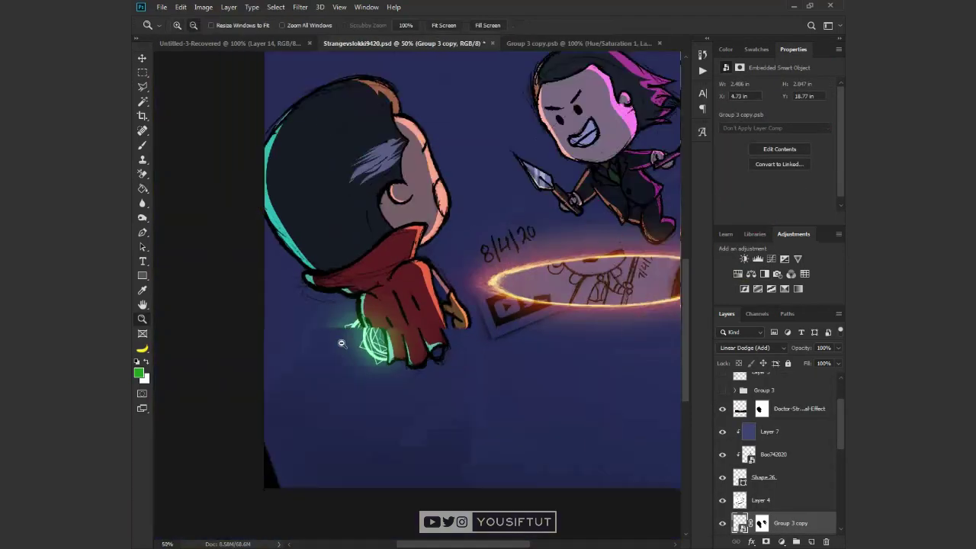
left_click(342, 344)
key("b")
left_click(726, 48)
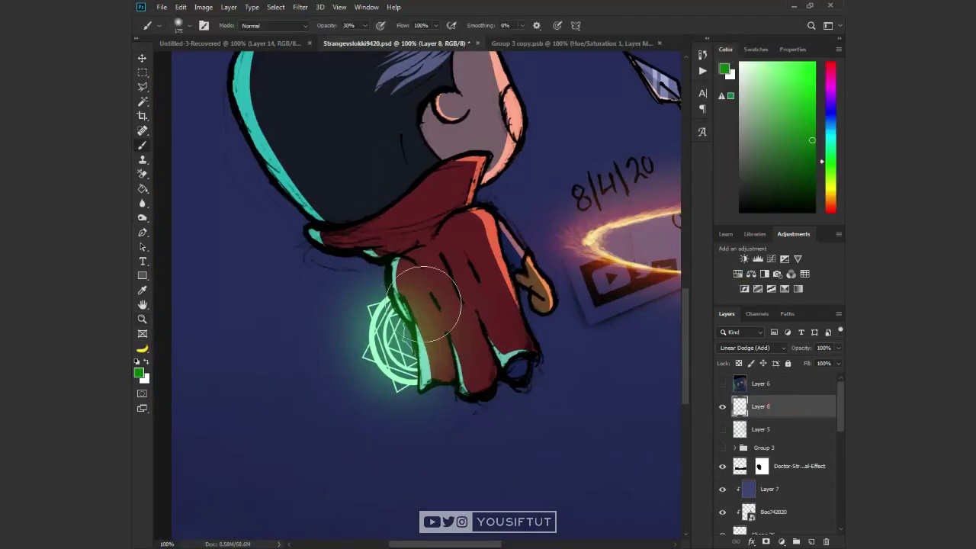
left_click_drag(370, 316, 412, 321)
- Expand Group 2 and bring up Shape 25's fill colour
key("v")
scroll(771, 435, "down", 3)
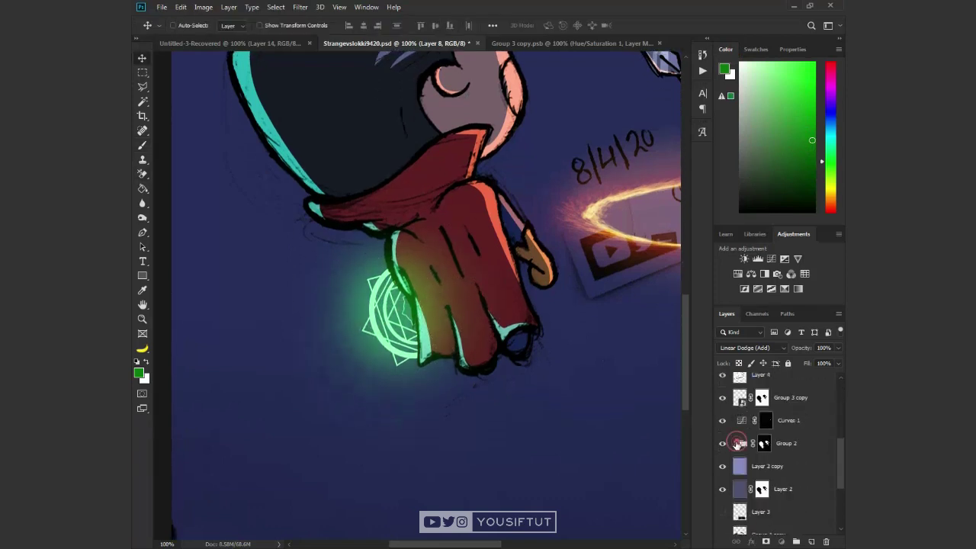
left_click(735, 443)
double_click(738, 512)
- Change Shape 25's teal rim light to dark green #1b6f1f
left_click_drag(698, 419, 706, 446)
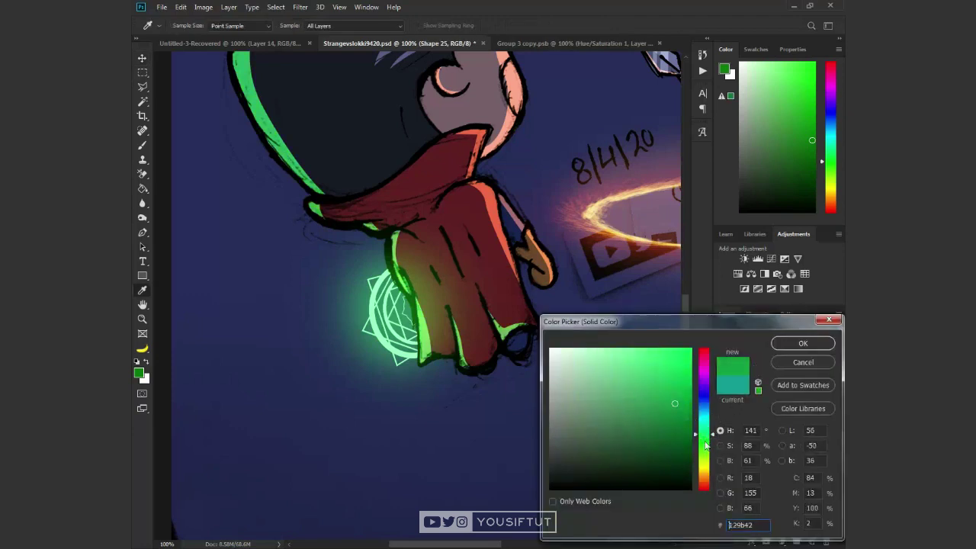
left_click_drag(672, 407, 656, 427)
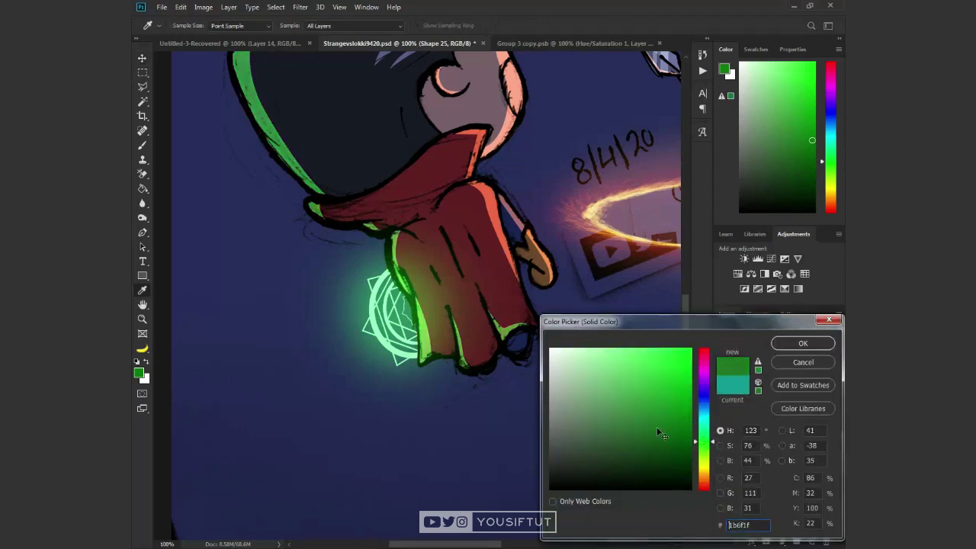
key("Return")
key("v")
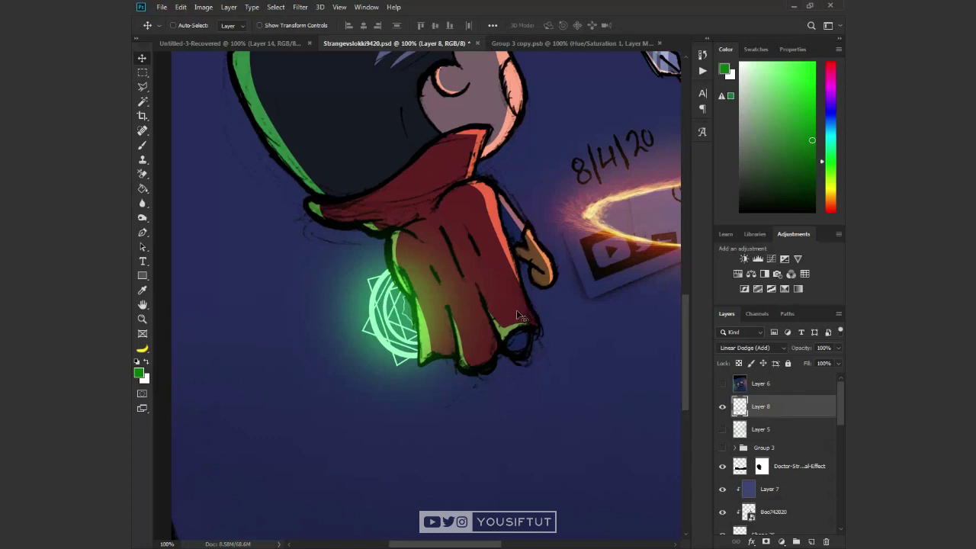
- Boost an elliptical area of the hand glow with Saturation +55 and Hue -4, then zoom out
key("m")
left_click_drag(444, 347, 509, 416)
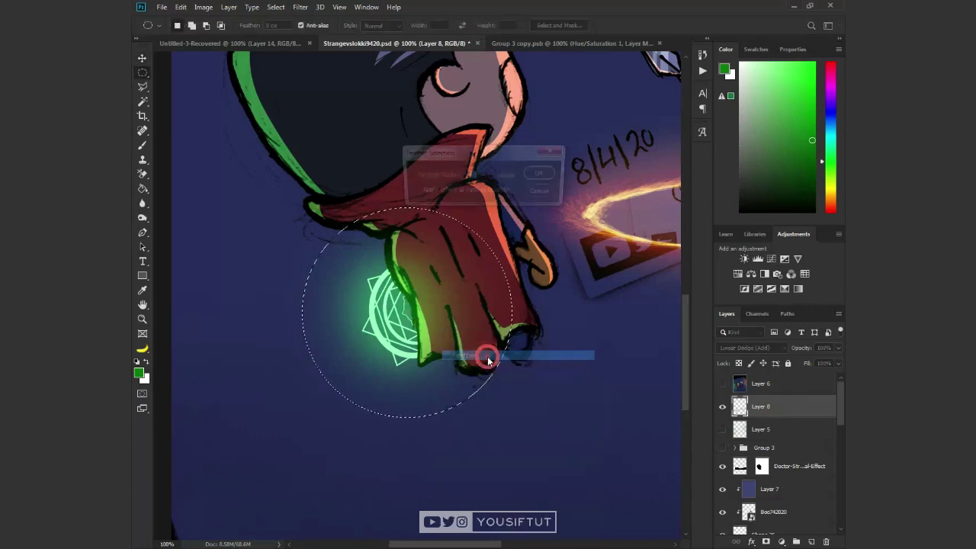
key("ctrl+u")
mouse_move(677, 252)
left_mouse_down()
mouse_move(647, 252)
mouse_move(682, 276)
mouse_move(651, 252)
left_mouse_up()
left_click(655, 251)
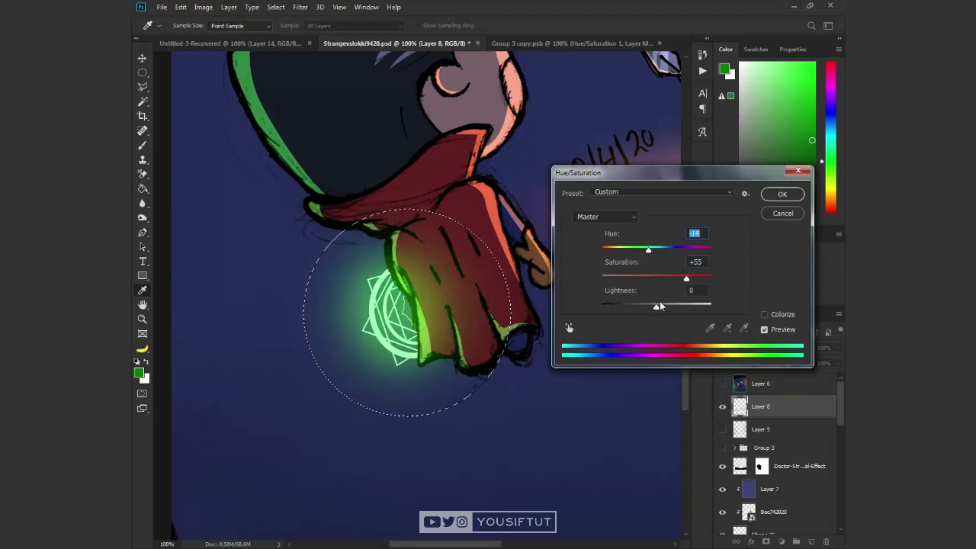
left_click(782, 194)
key("b")
key("ctrl+d")
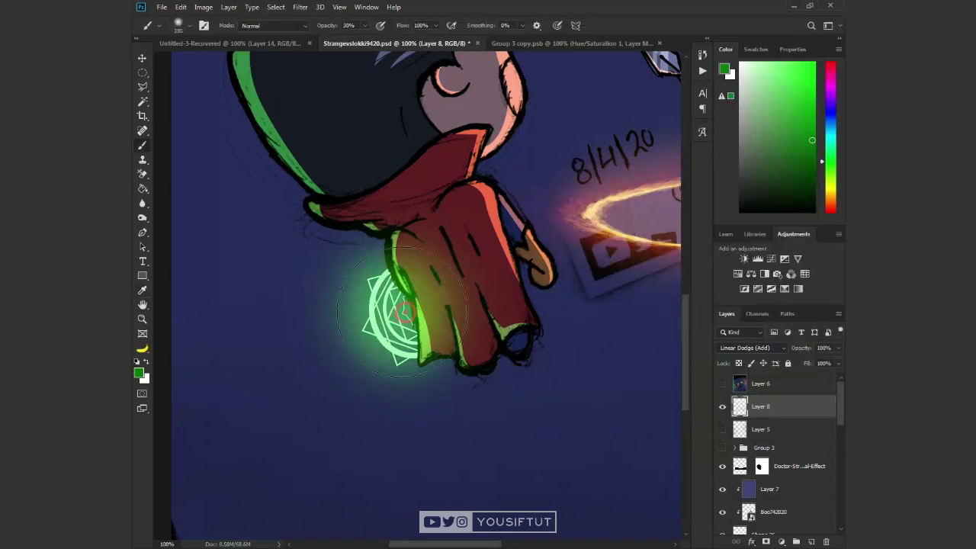
key("z")
left_click(435, 186, "alt")
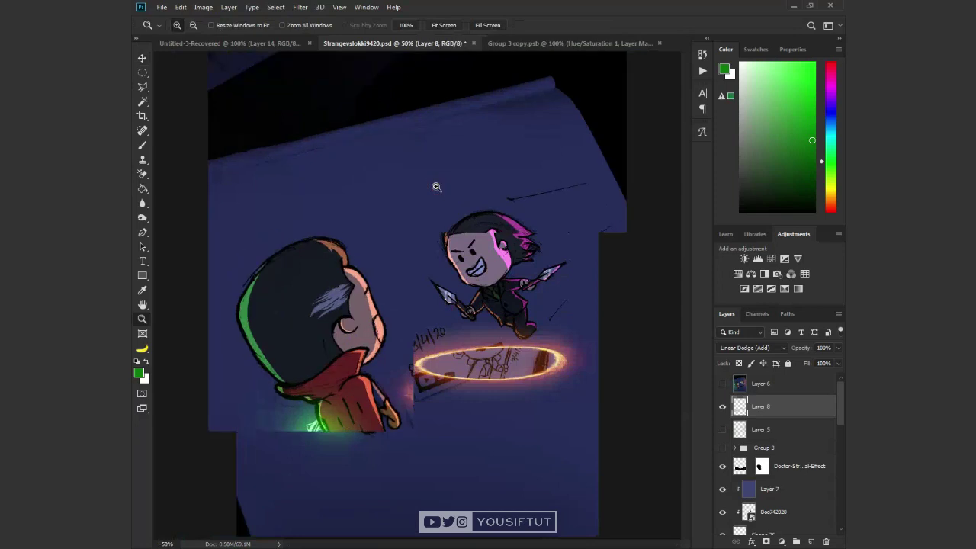
- Sample the drawing's brown colour and zoom to 50%
left_click(574, 374)
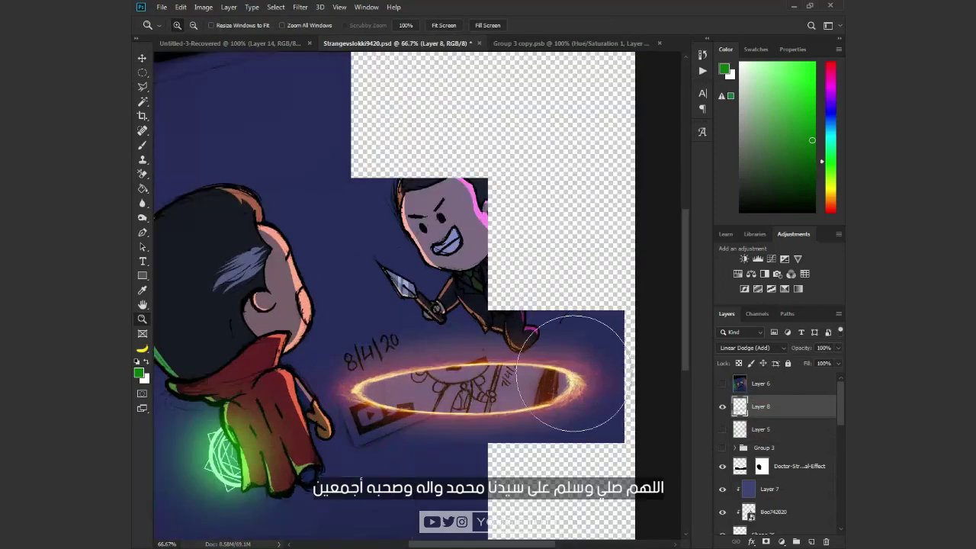
key("b")
left_click(551, 385, "alt")
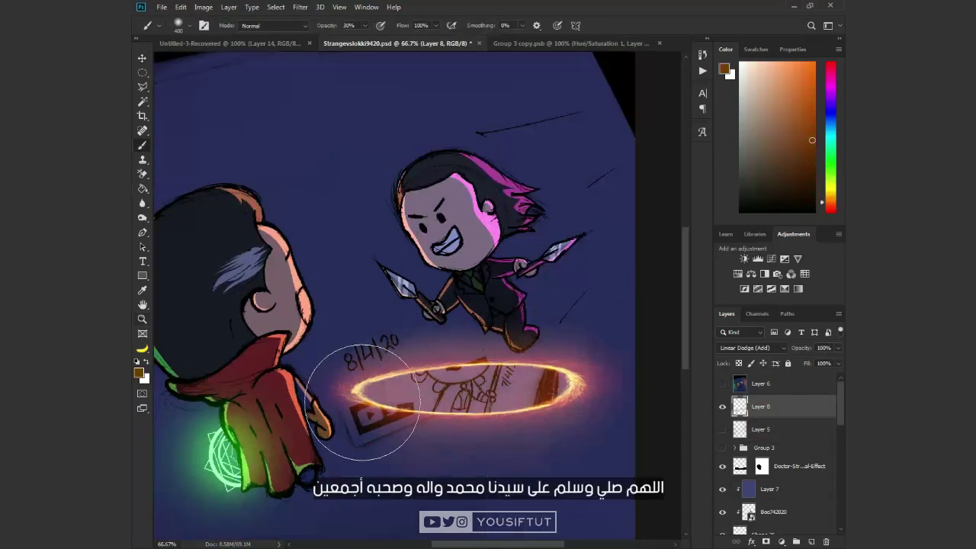
key("z")
left_click(458, 317, "alt")
left_click(464, 321)
key("v")
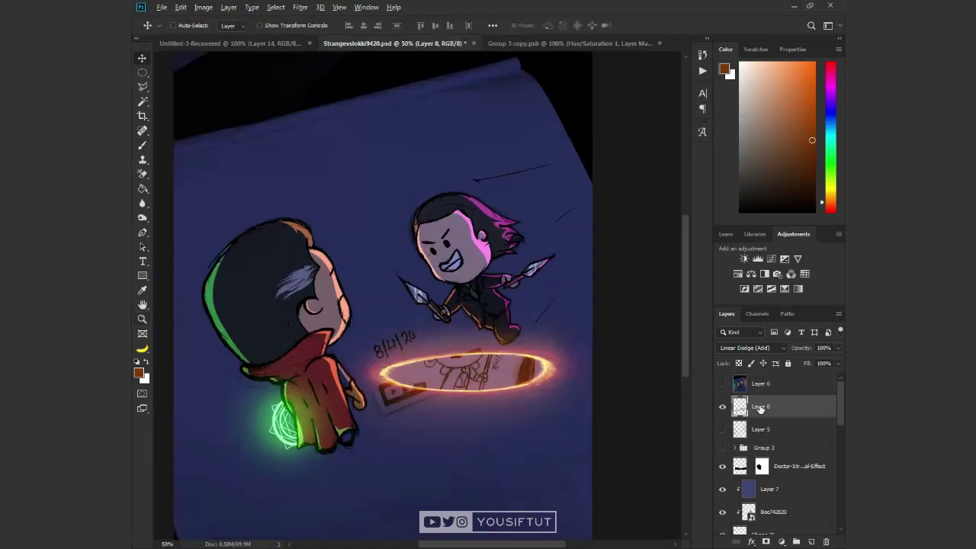
- Stamp all visible layers onto a new Layer 9 and add a Curves adjustment above it
key("ctrl+shift+alt+n")
key("ctrl+shift+alt+e")
left_click(772, 259)
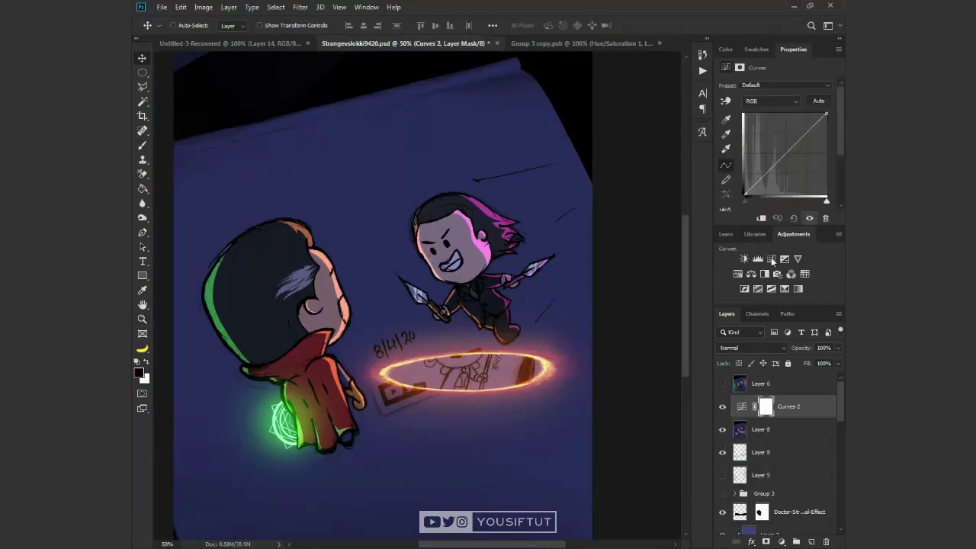
key("ctrl+minus")
key("s")
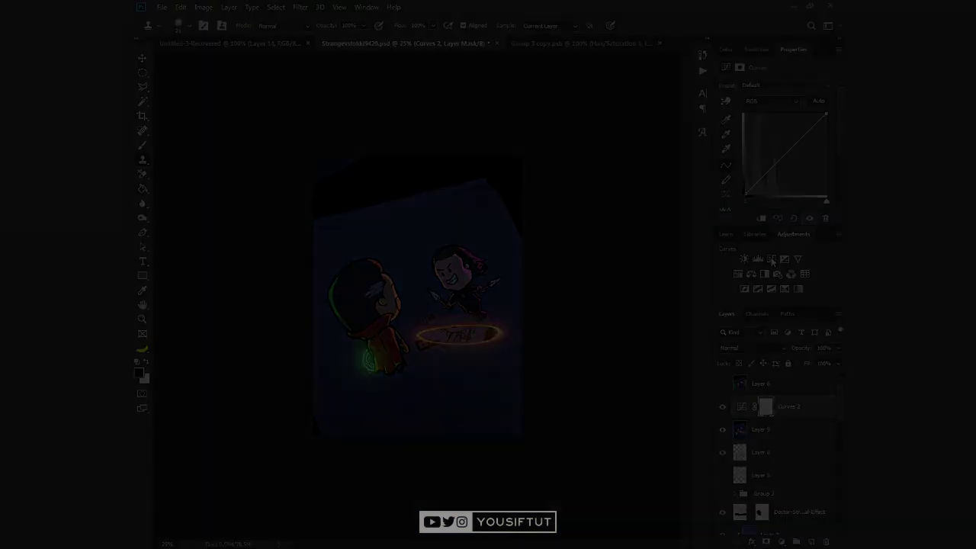